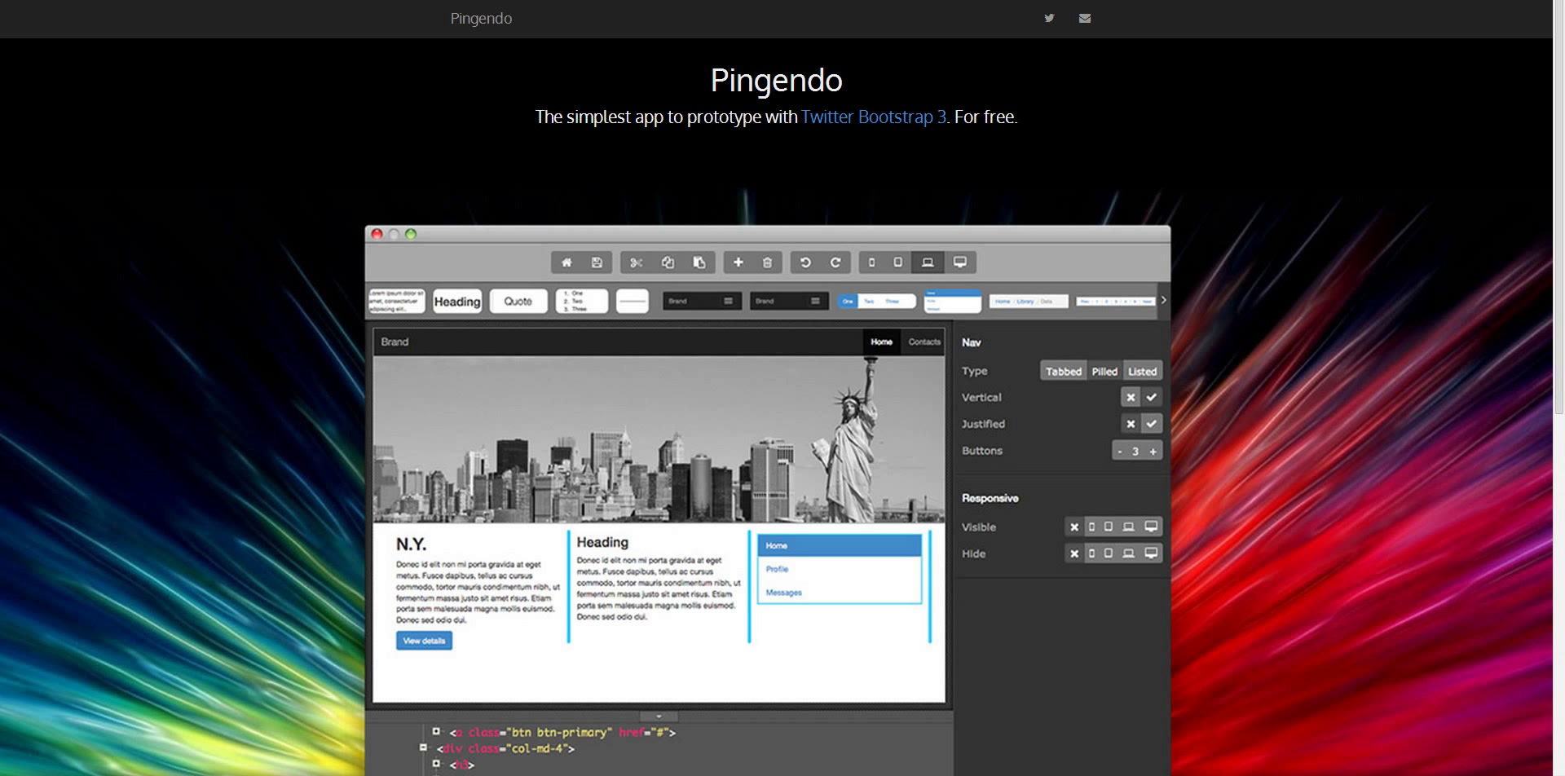
Switch to the Bootstrap Getting started page and review its download options, included files, basic template and example templates.
key(ctrl+Tab)
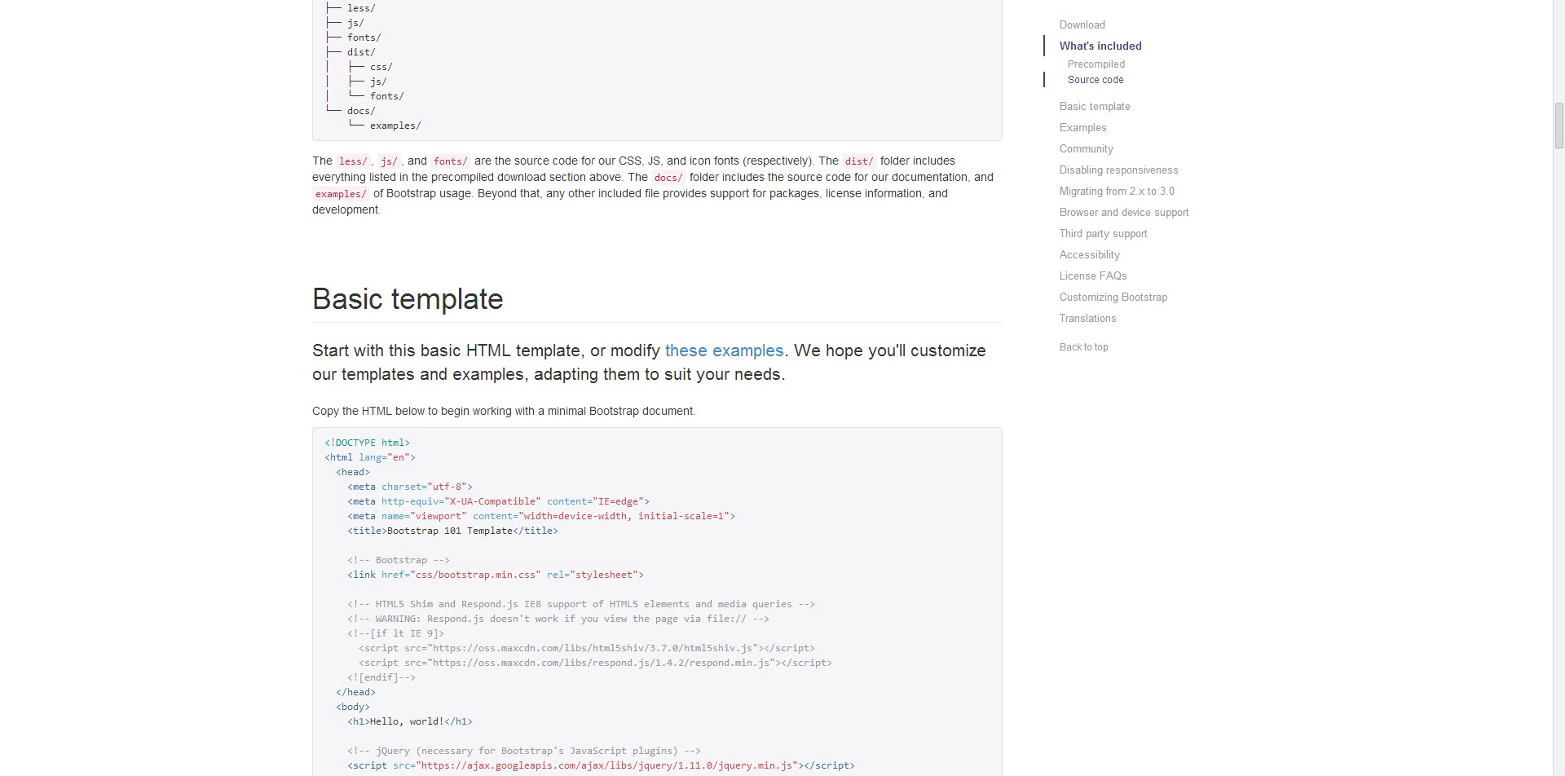
scroll(782, 388, up, 15)
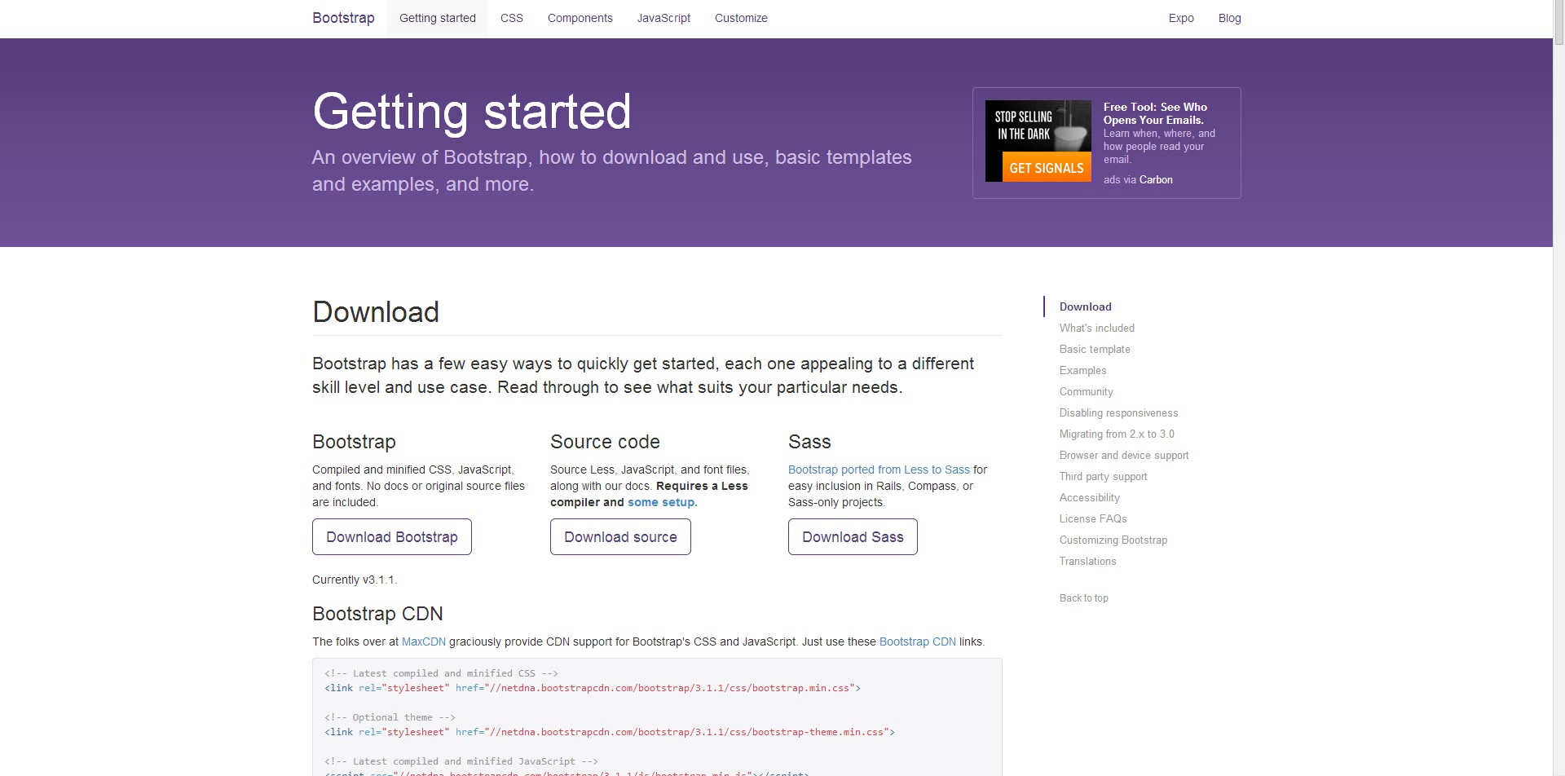
scroll(775, 388, down, 3)
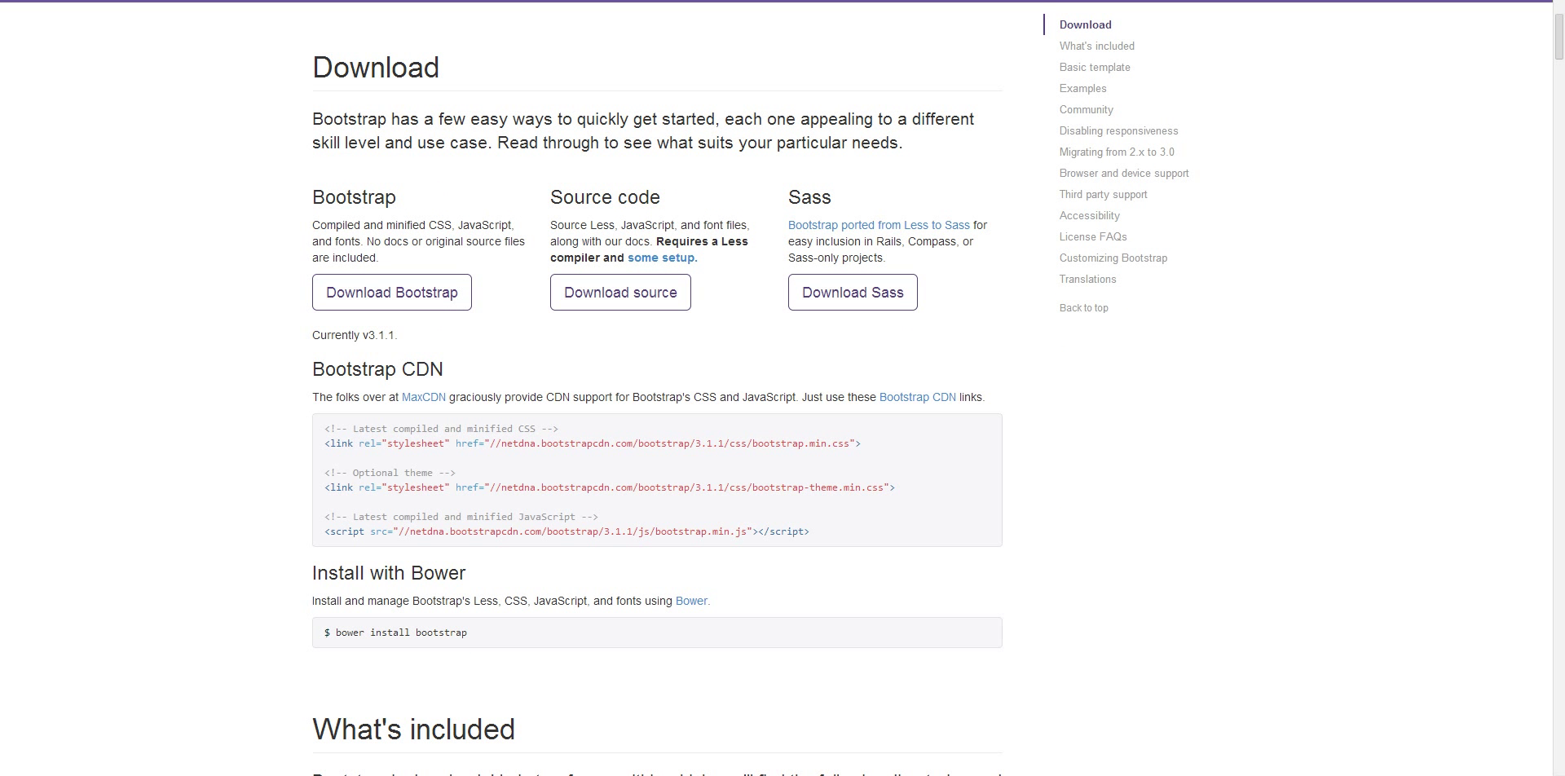
scroll(776, 387, down, 15)
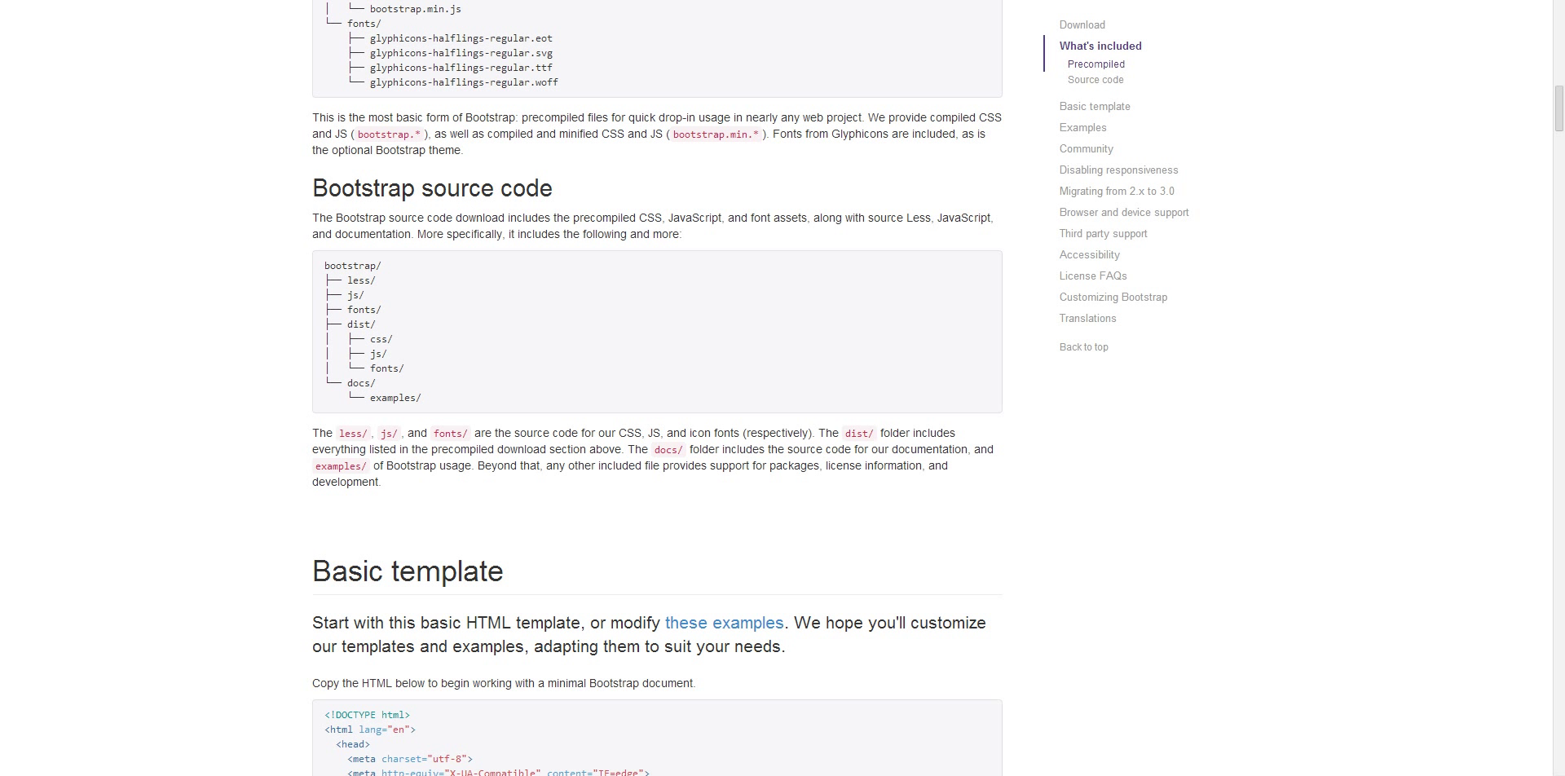
scroll(776, 388, down, 4)
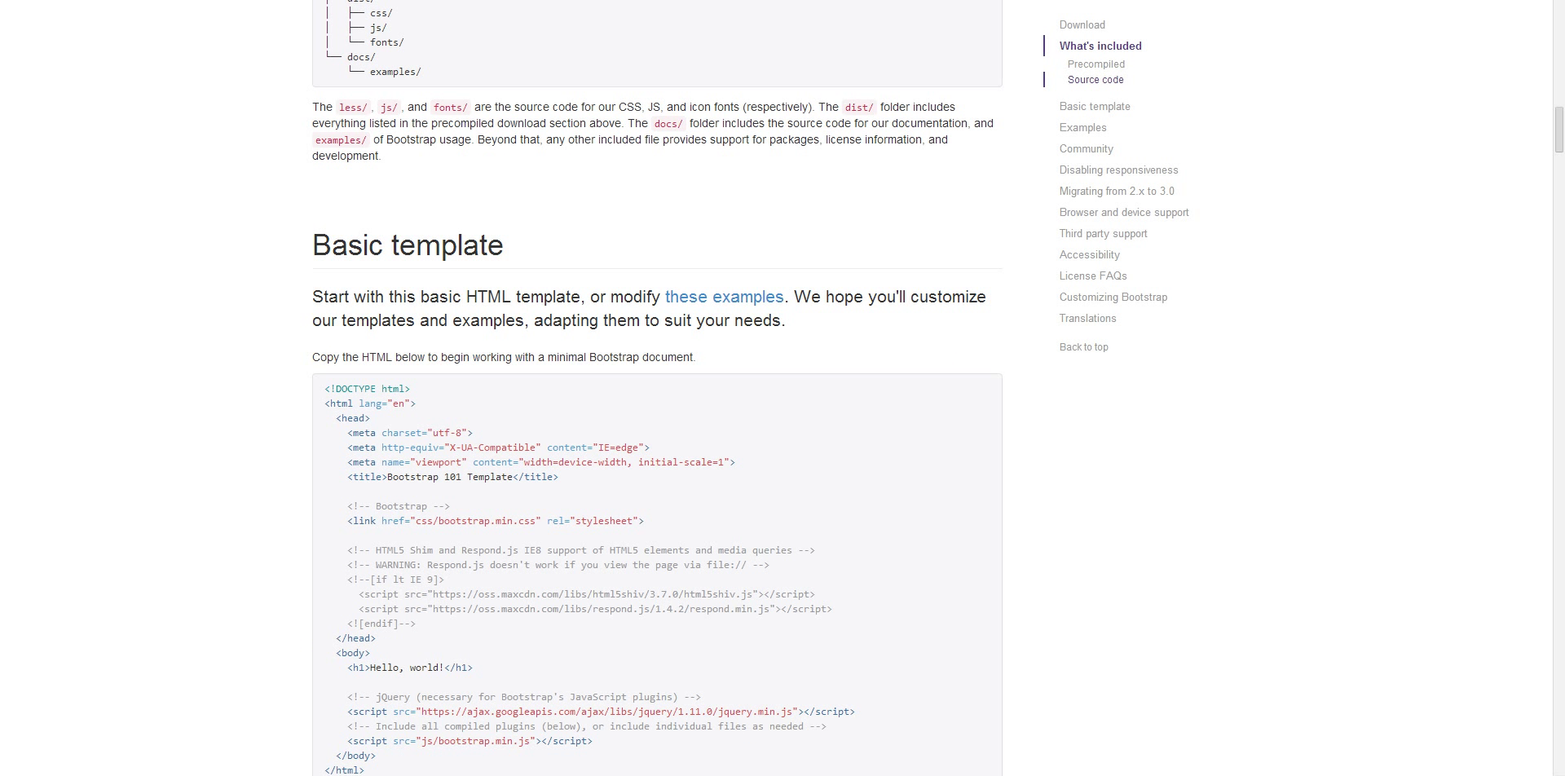
scroll(776, 388, down, 10)
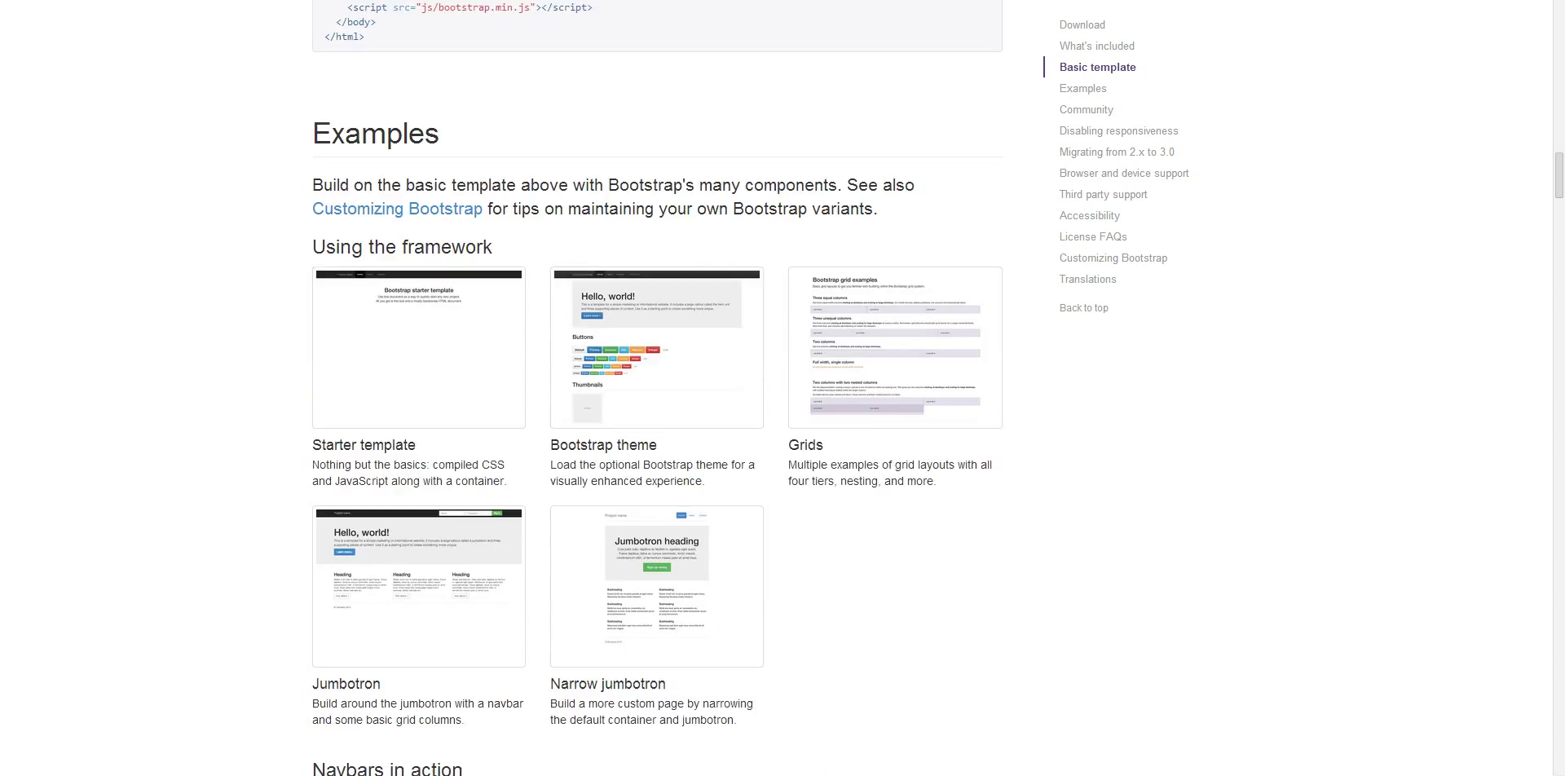
scroll(776, 388, down, 3)
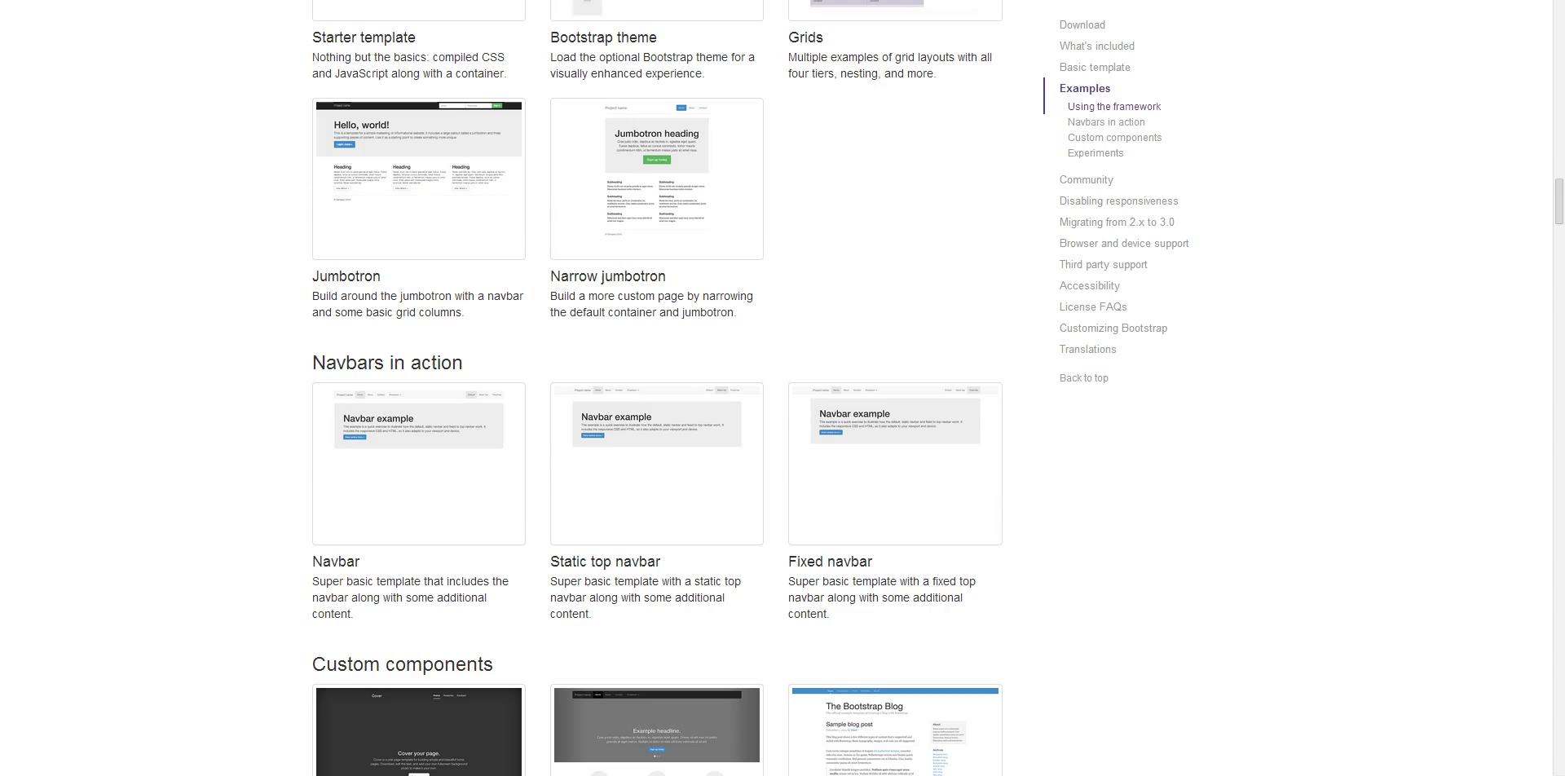
scroll(776, 388, up, 6)
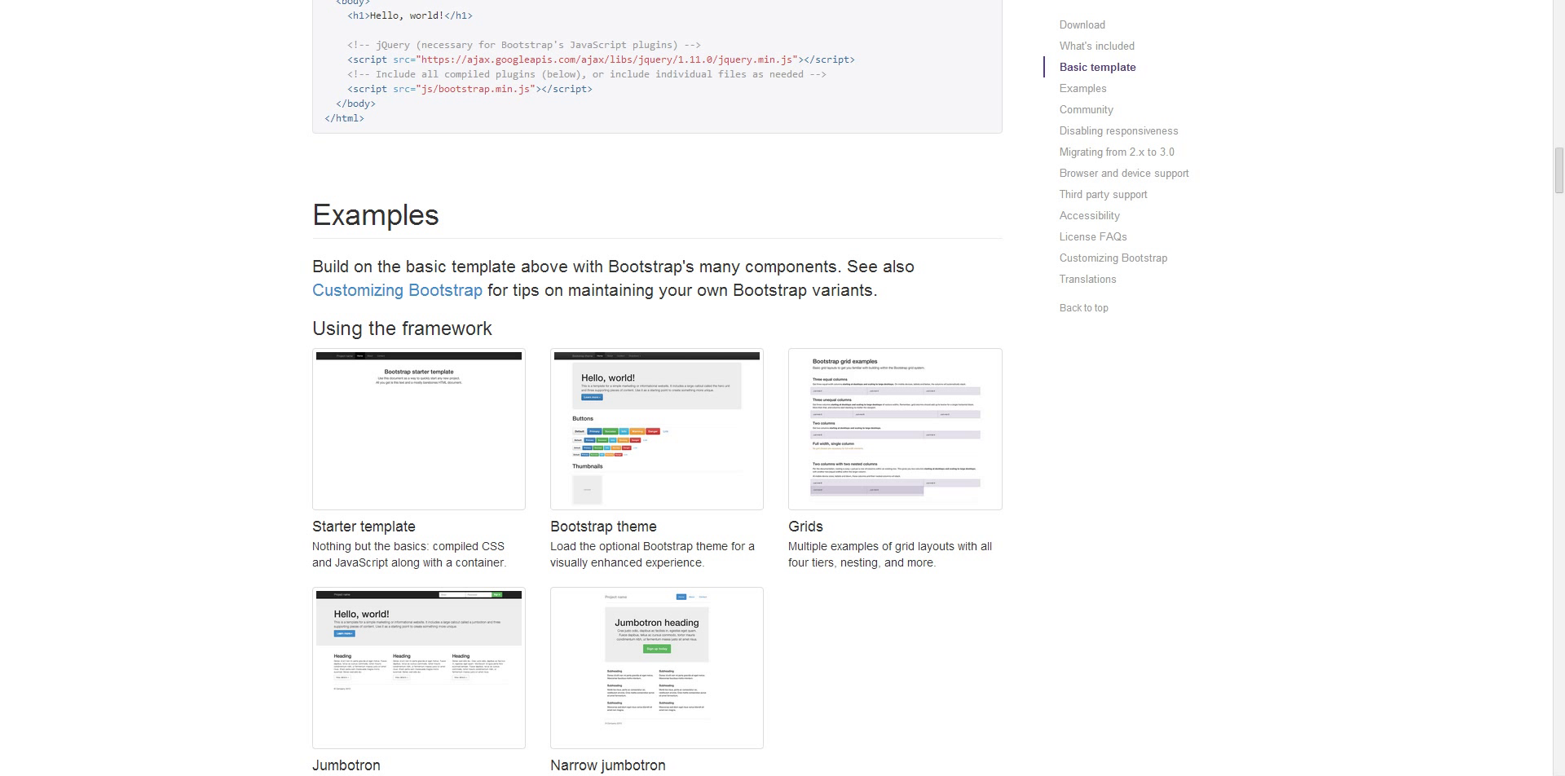
scroll(776, 388, up, 2)
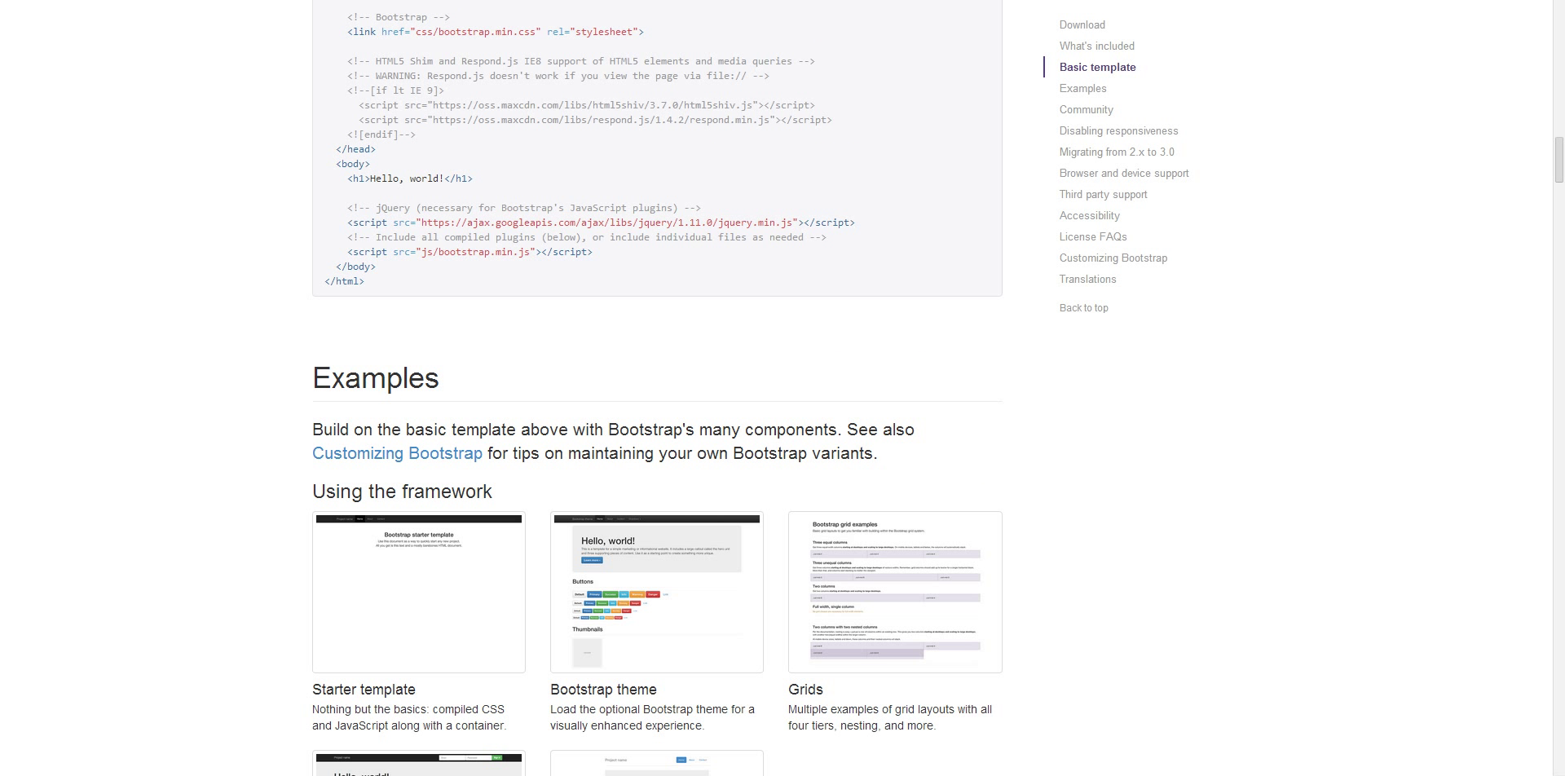
Open the Jumbotron example template and focus the Email field in its sign-in form.
scroll(776, 388, down, 4)
scroll(775, 388, down, 1)
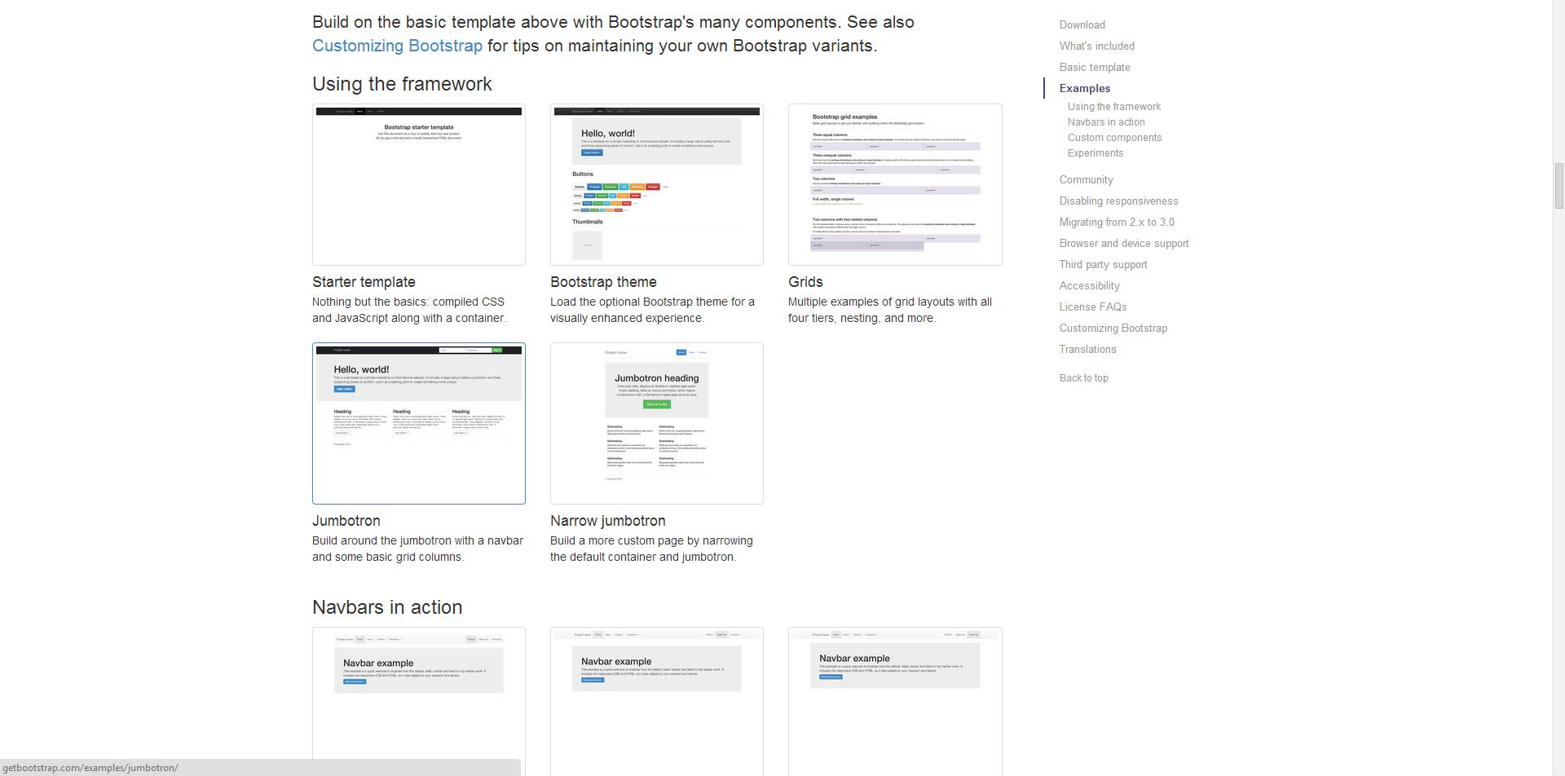
click(419, 424)
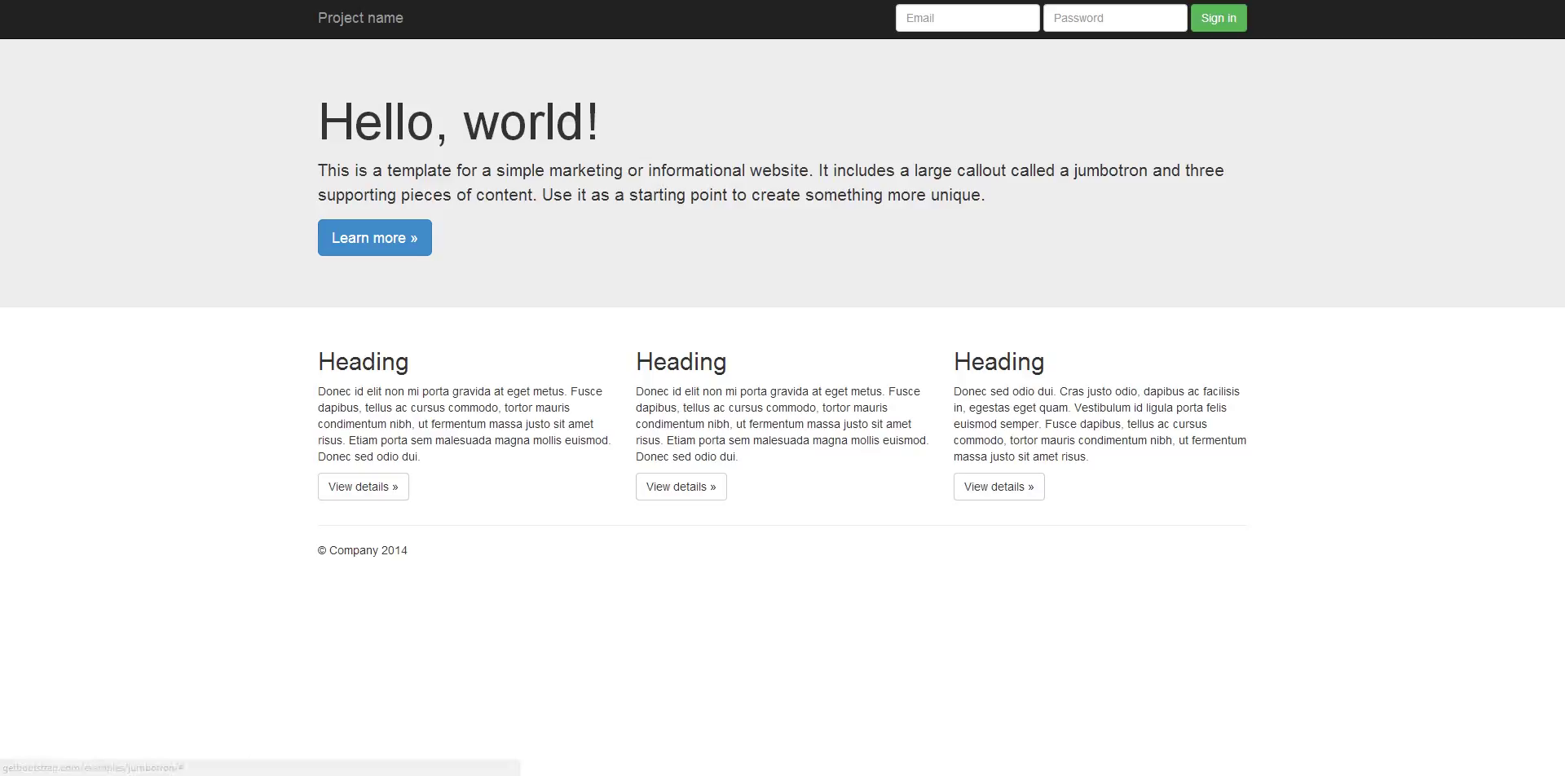
click(967, 18)
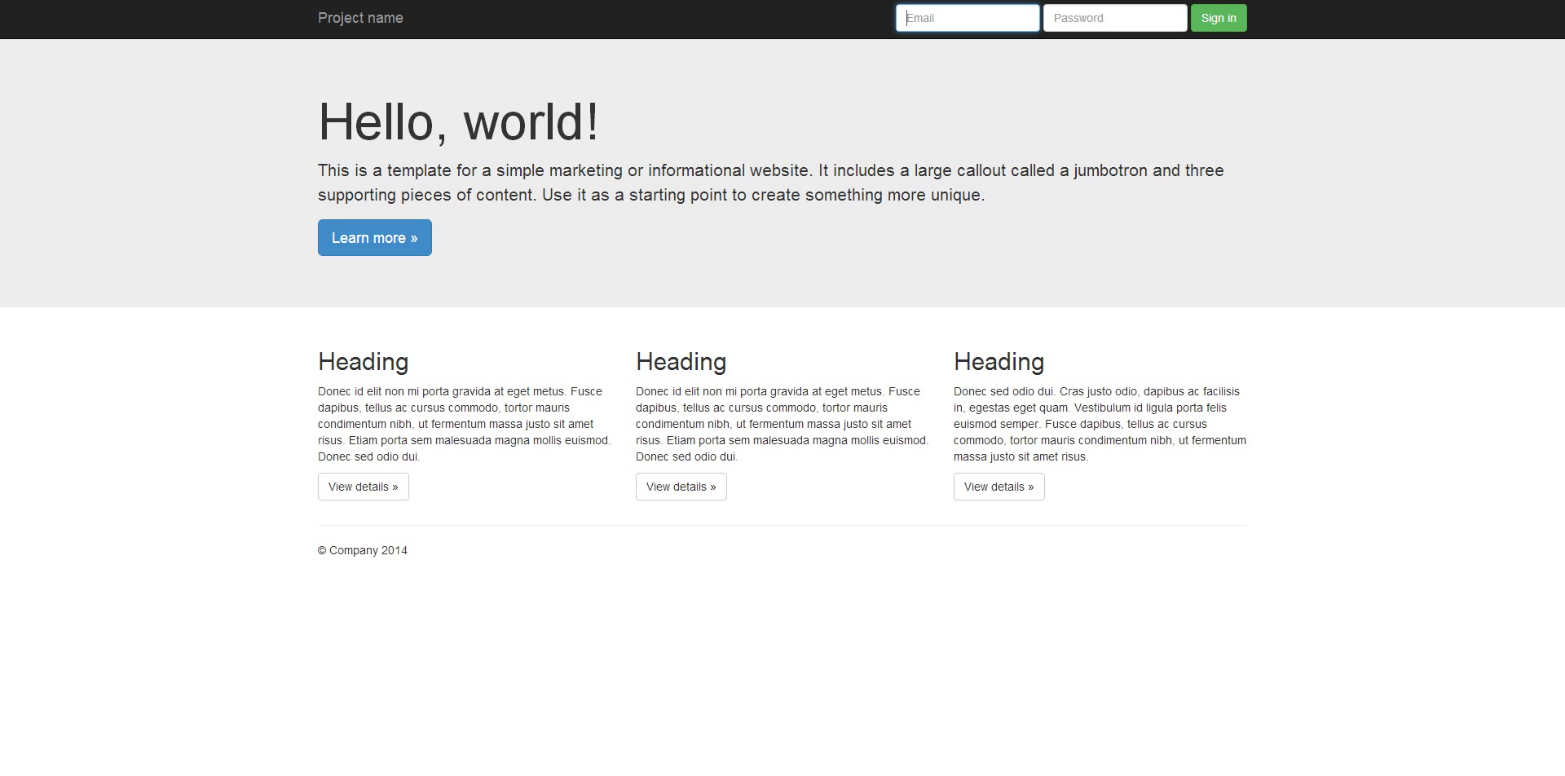
Leave full screen, narrow the browser window to check the Jumbotron template's mobile layout, and restore the wide full-screen view.
key(F11)
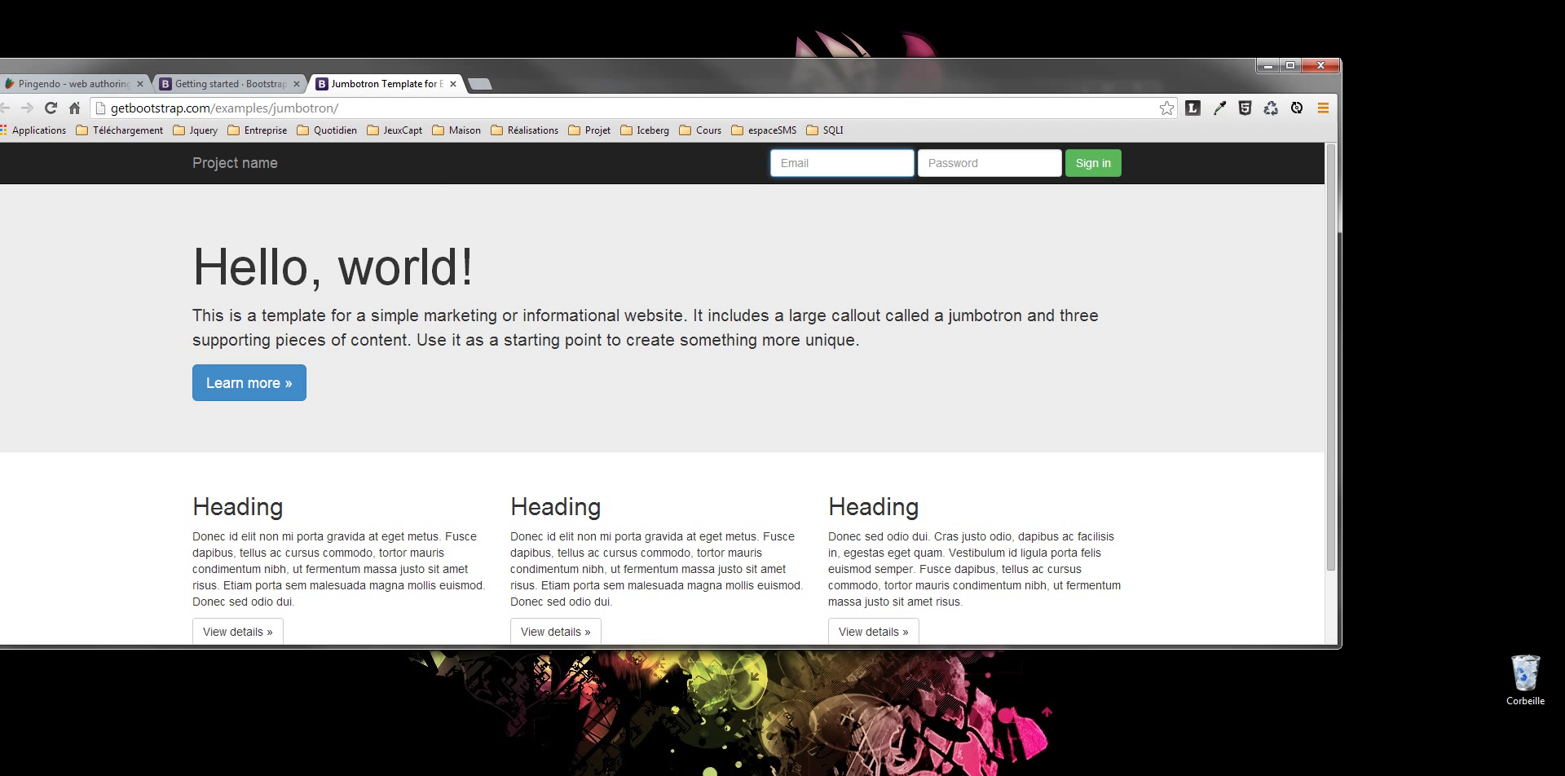
drag(1341, 367, 262, 367)
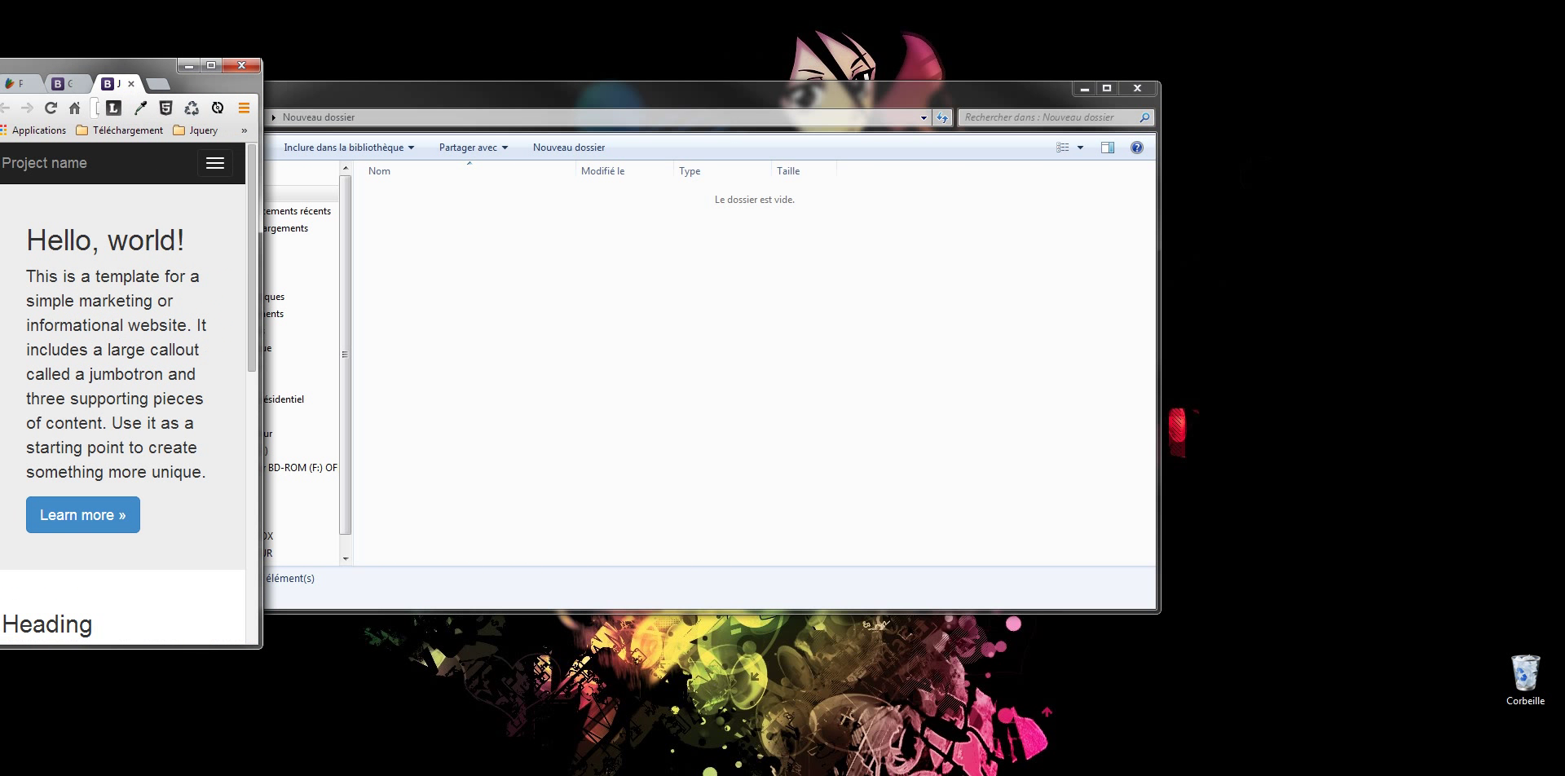
scroll(123, 407, down, 5)
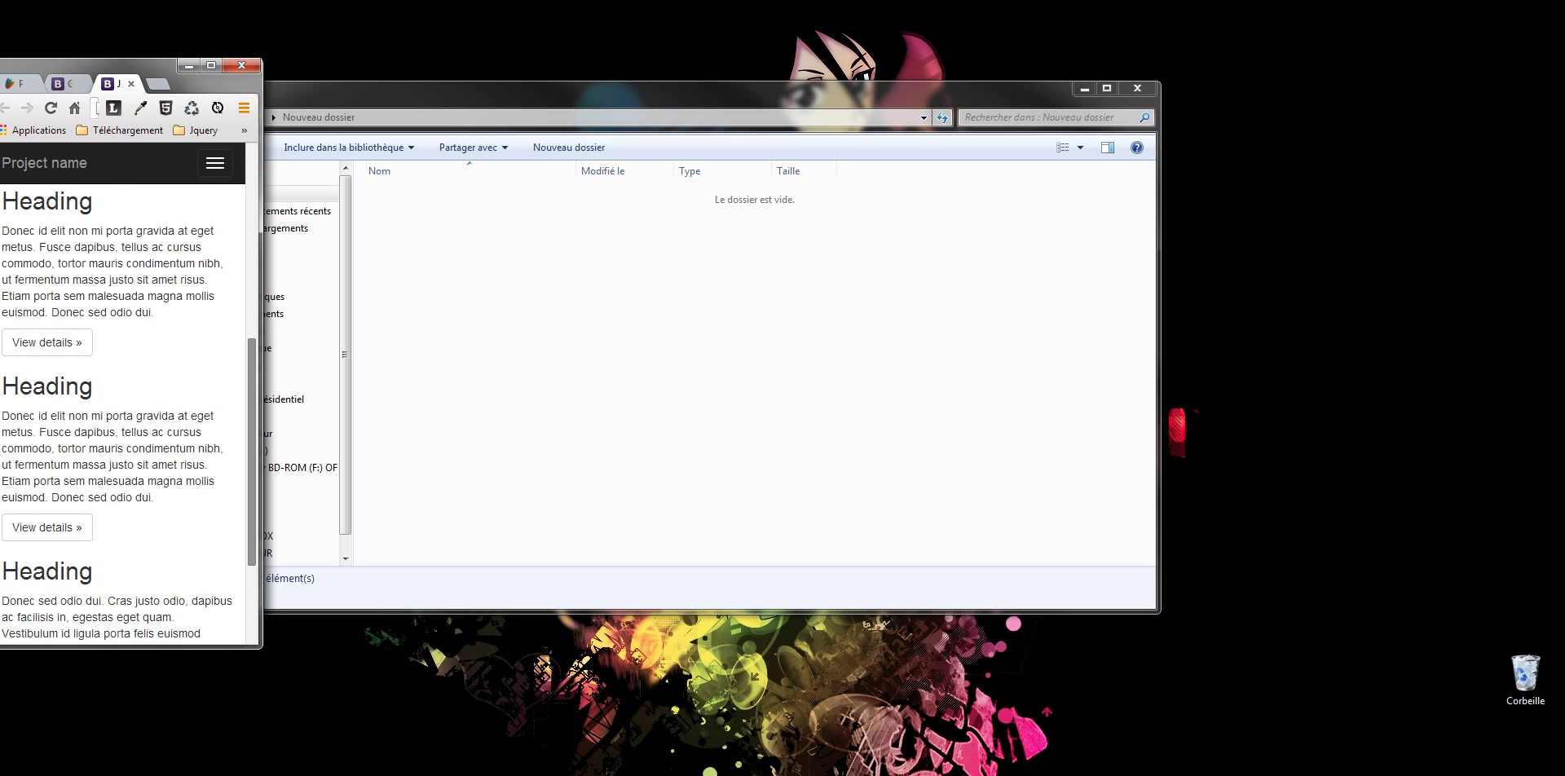
scroll(123, 407, up, 5)
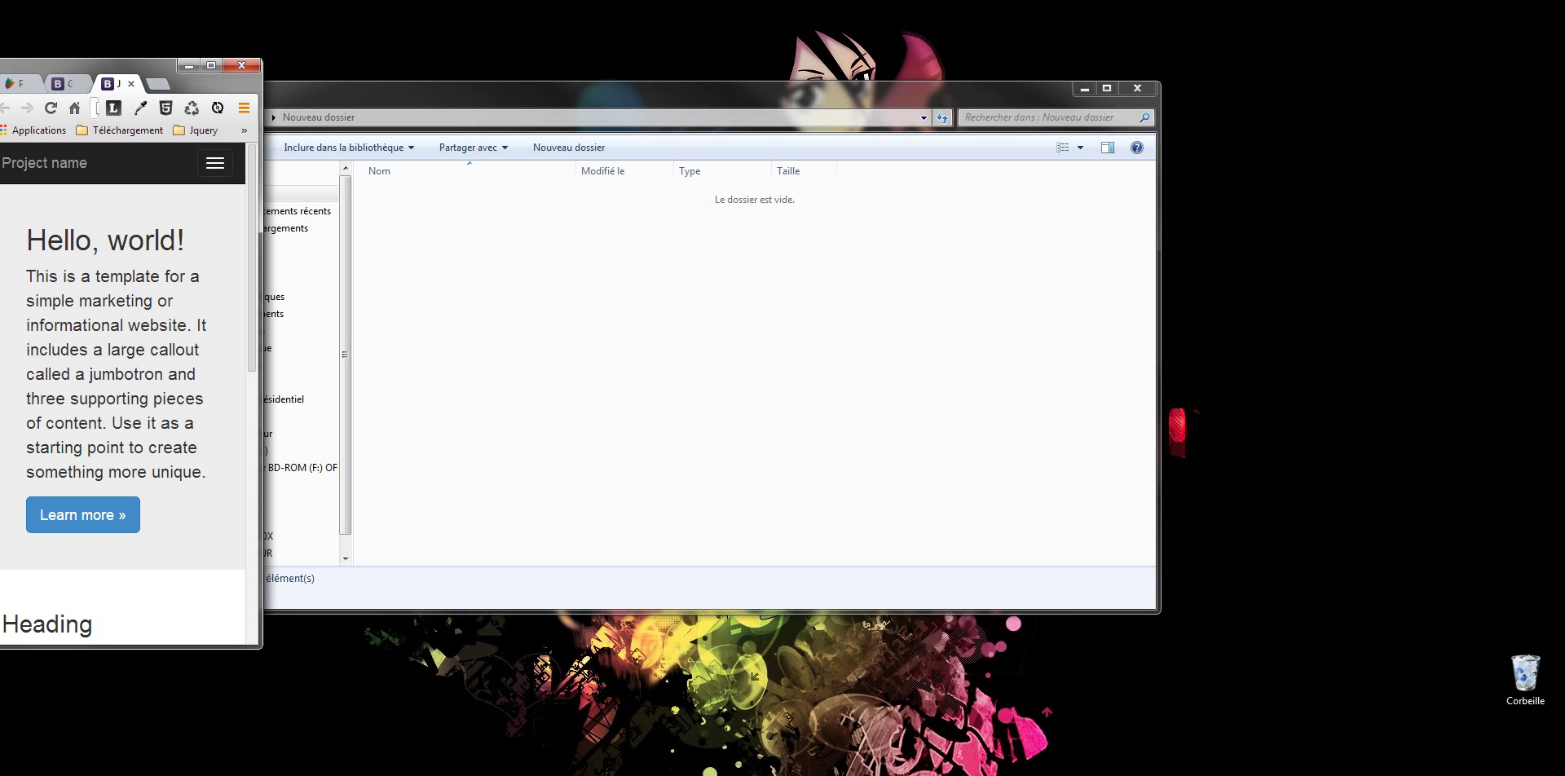
drag(262, 367, 1436, 367)
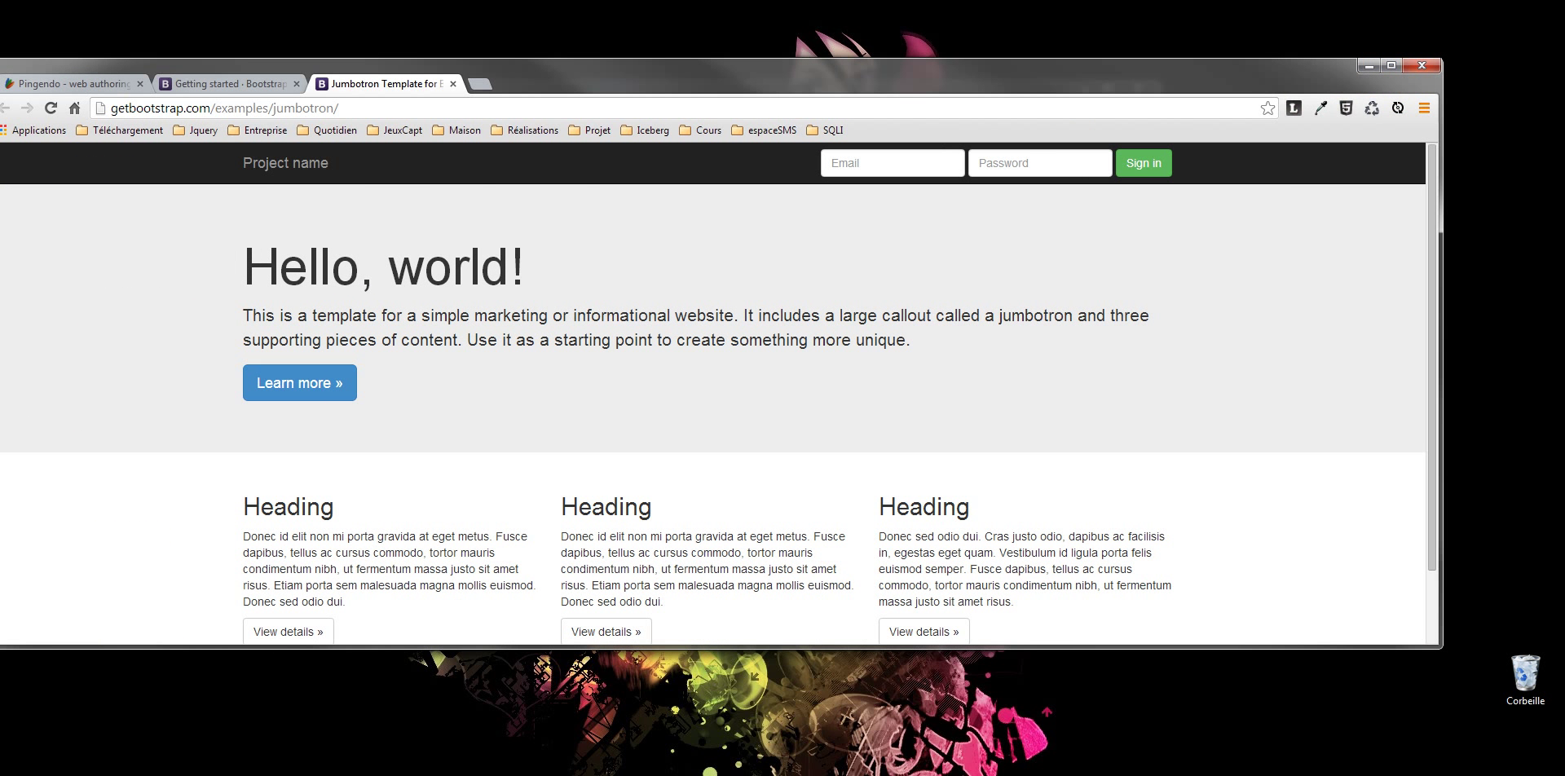
key(F11)
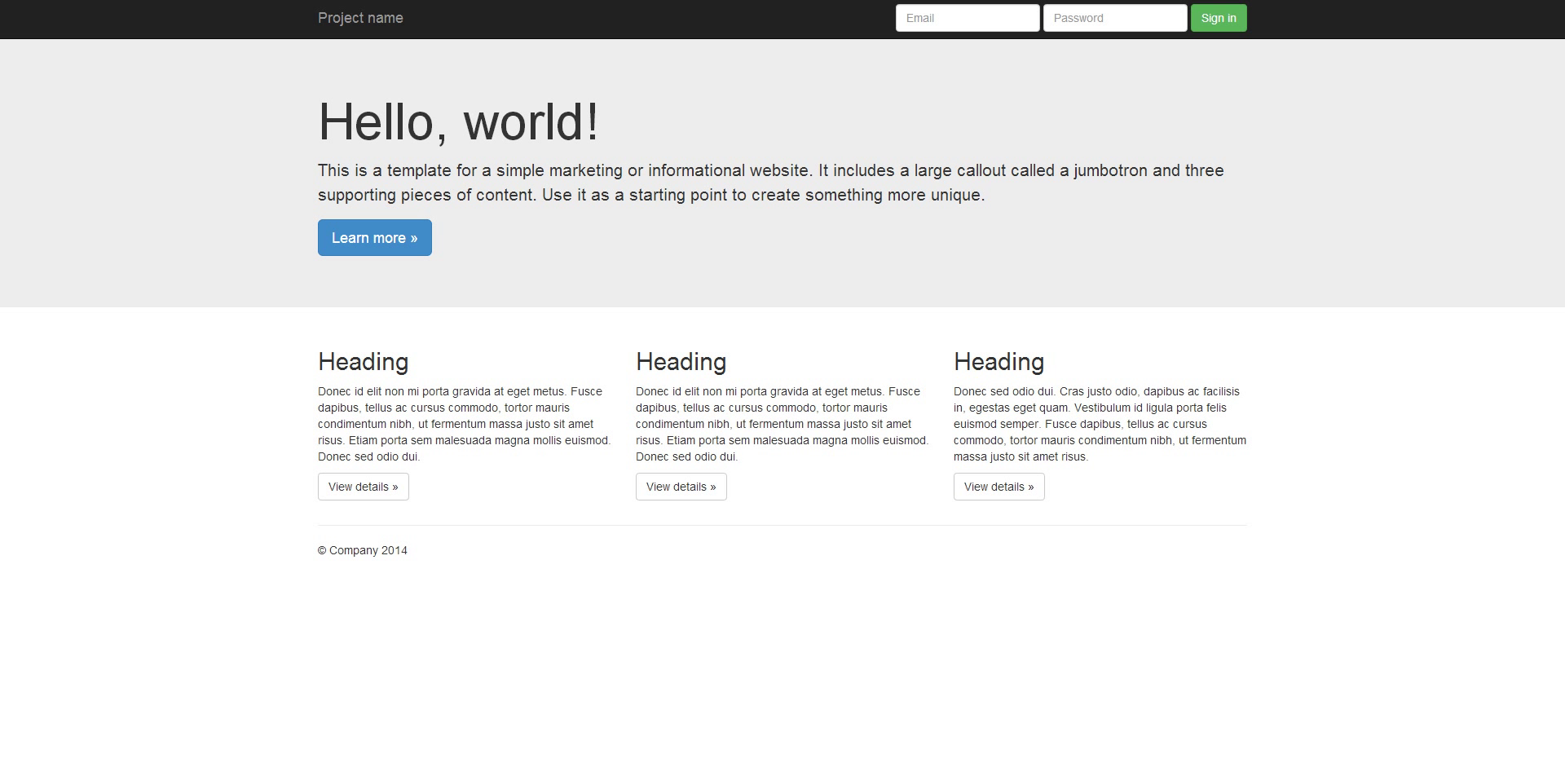
Return to the Getting started examples and look through the Navbars in action, Custom components and Experiments templates.
key(alt+Left)
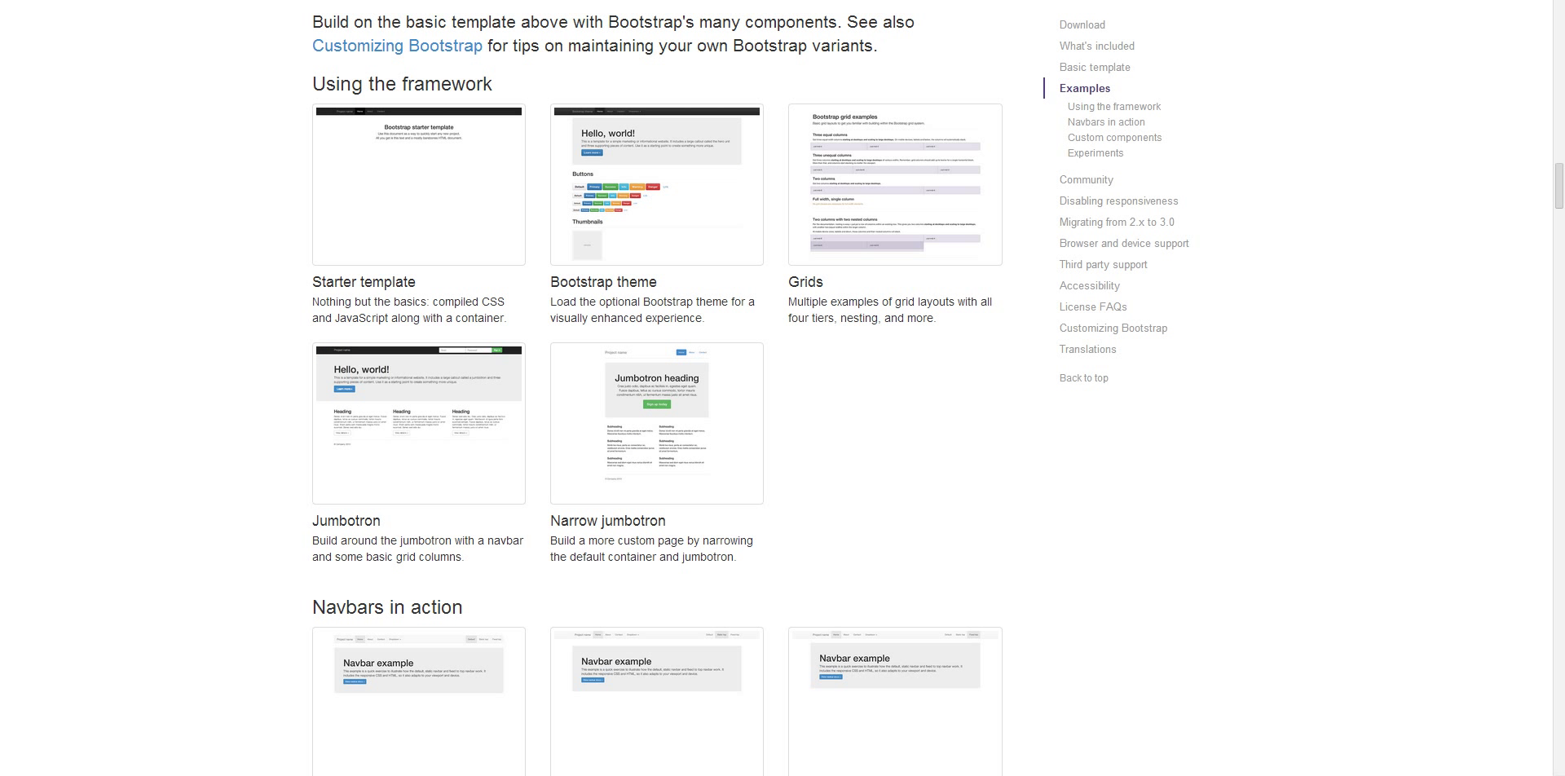
scroll(657, 407, up, 2)
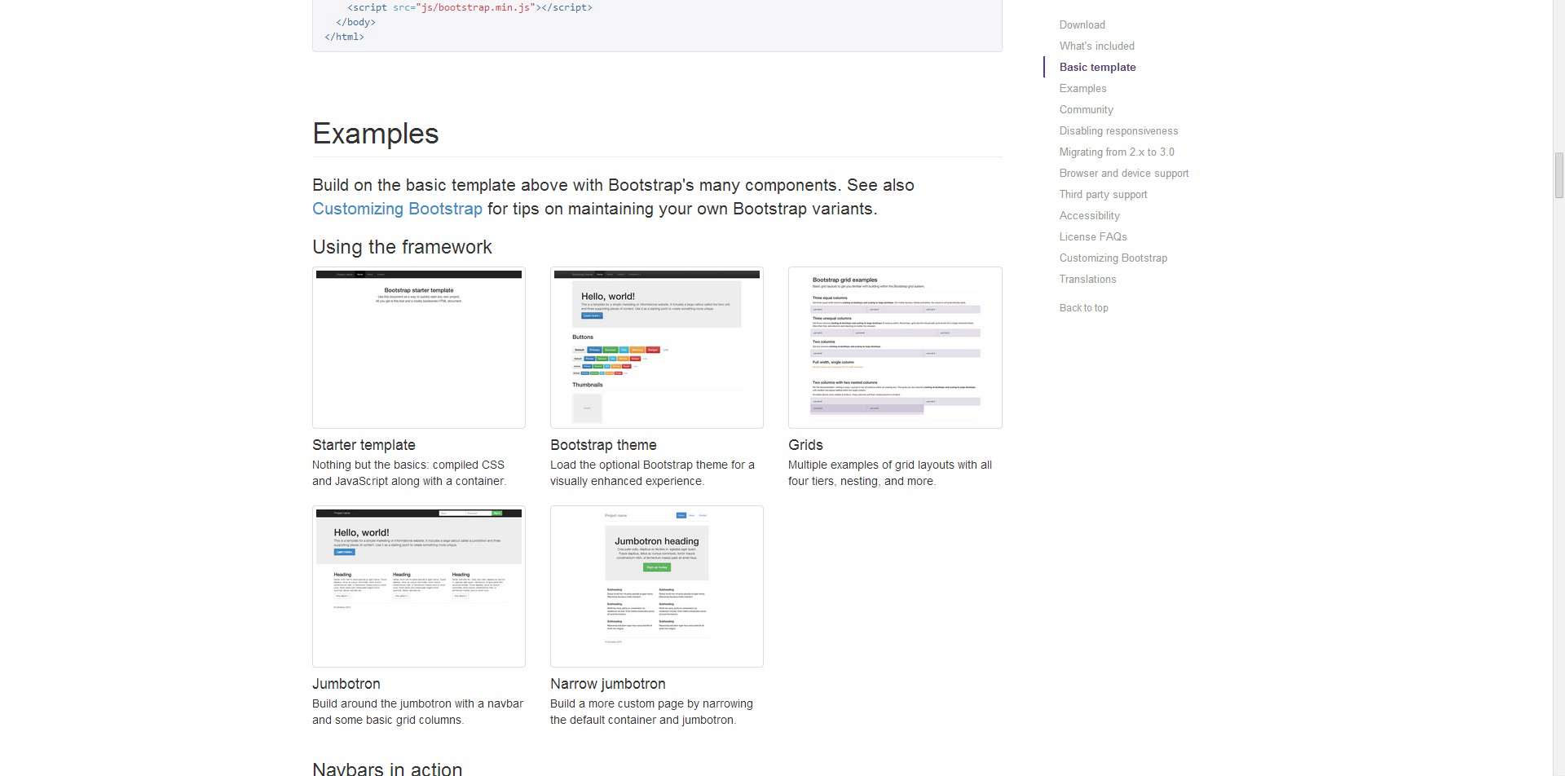
scroll(657, 387, down, 5)
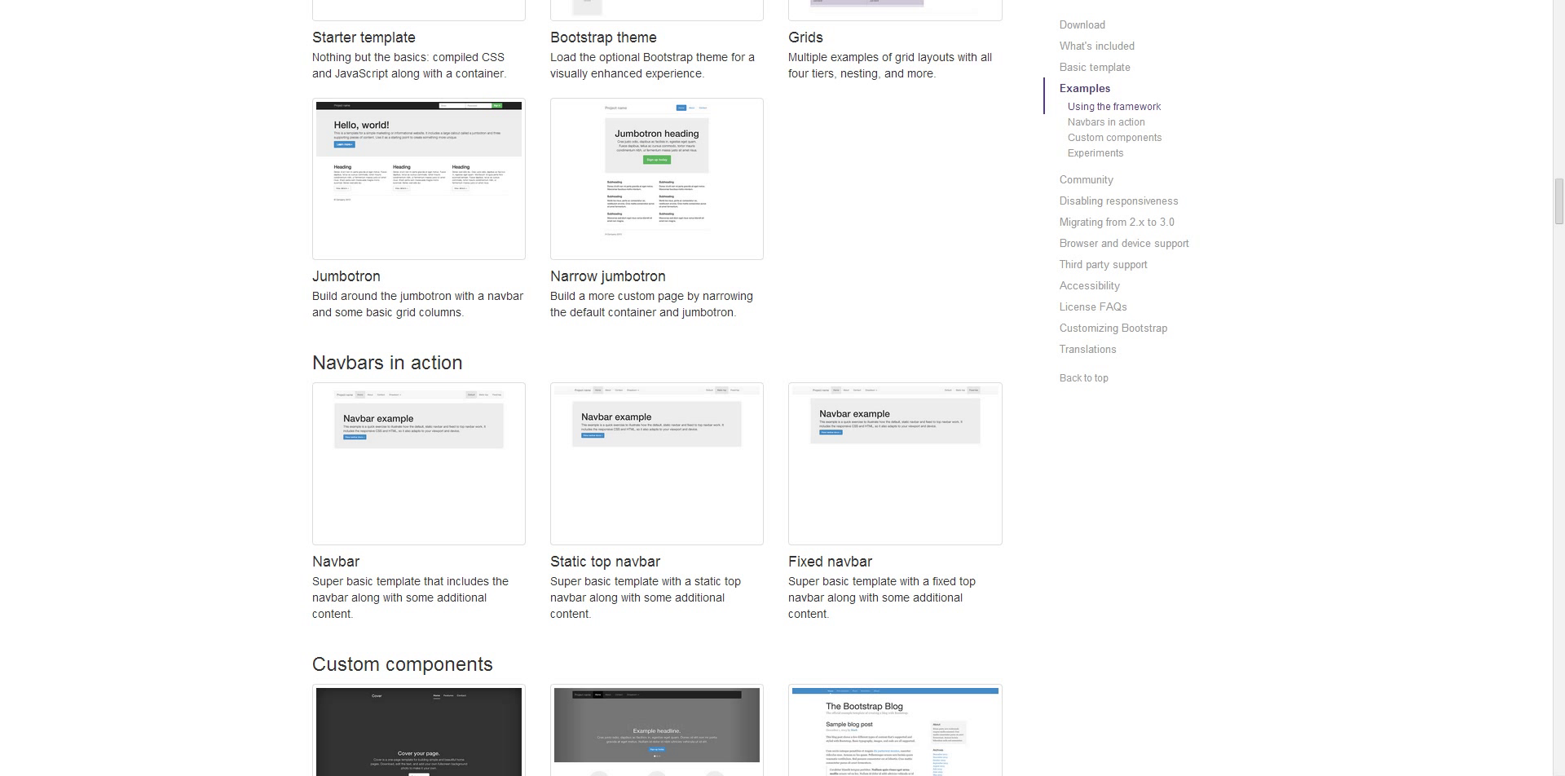
scroll(657, 388, down, 3)
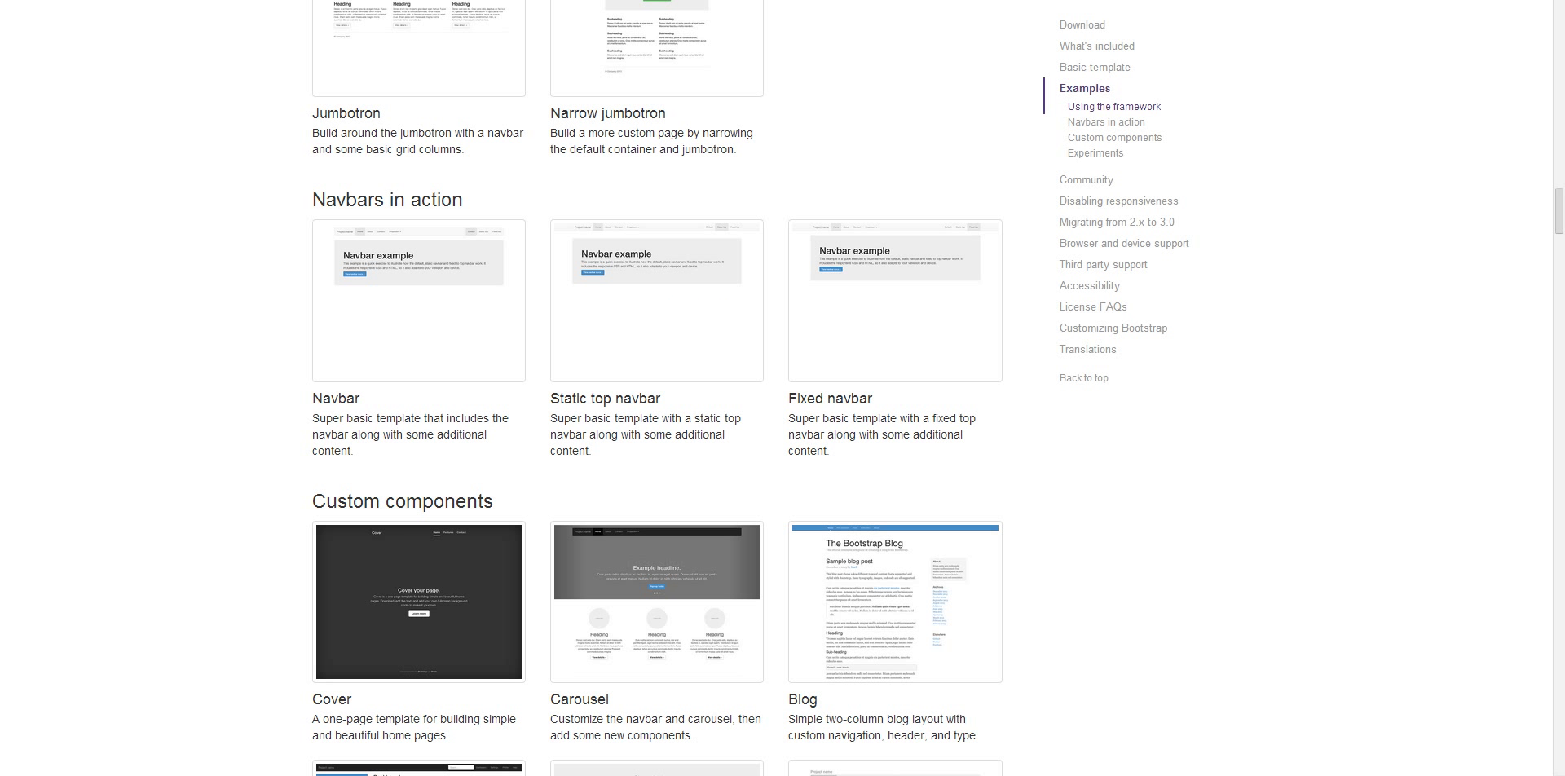
scroll(657, 244, down, 4)
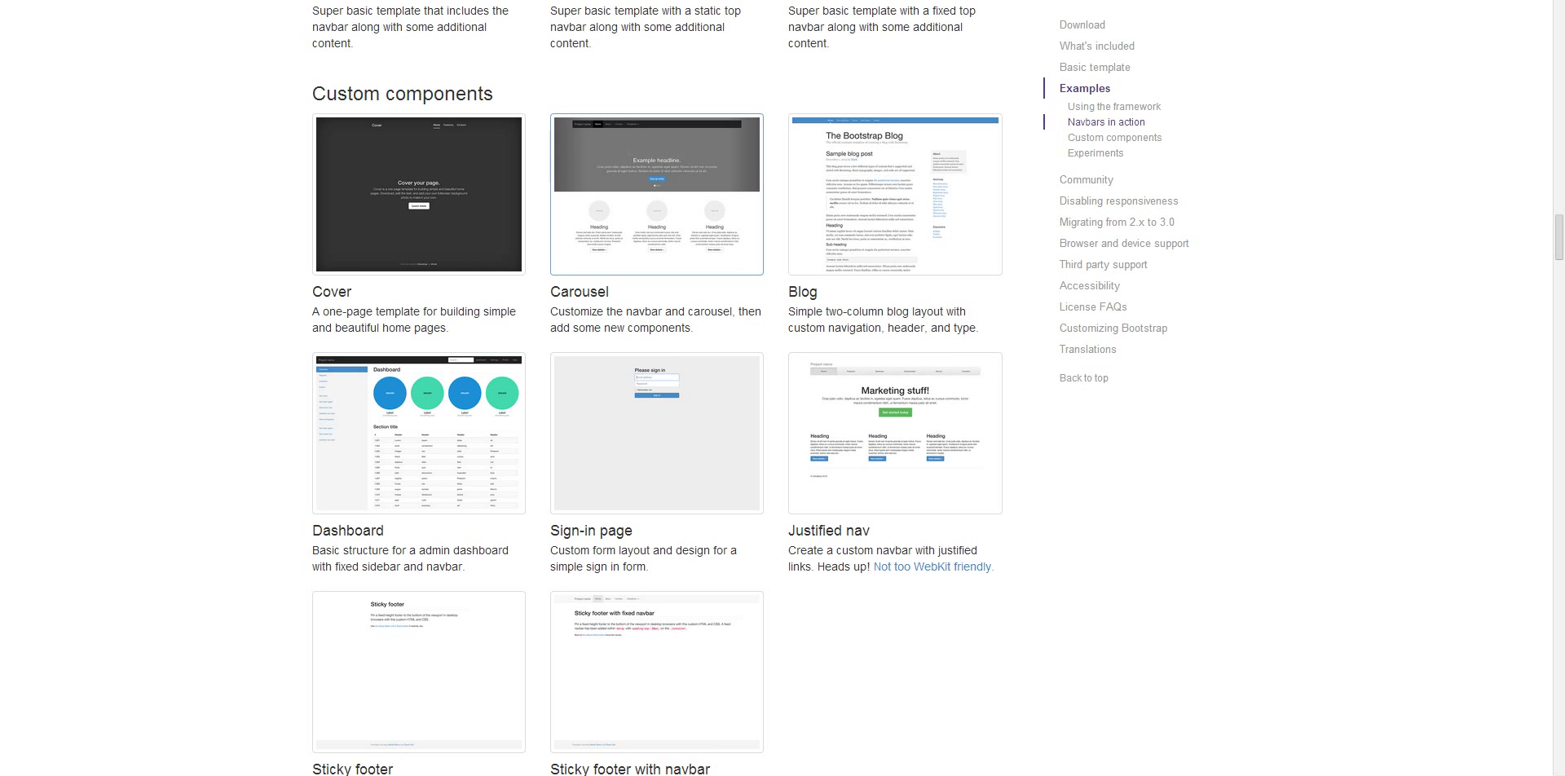
scroll(895, 269, down, 2)
scroll(894, 269, down, 11)
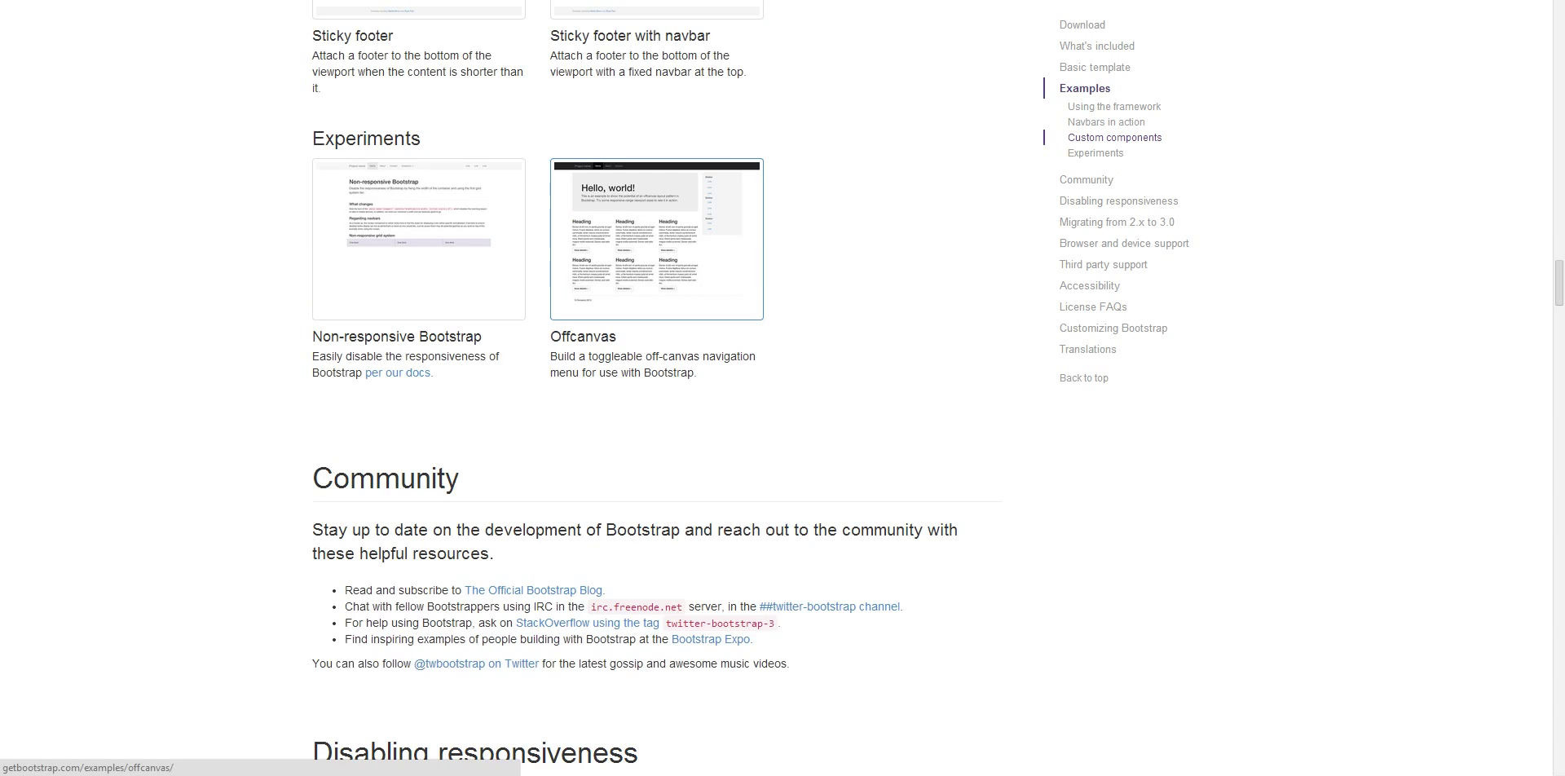
Skim the Disabling responsiveness and Browser and device support sections down to Safari percent rounding.
scroll(657, 388, down, 15)
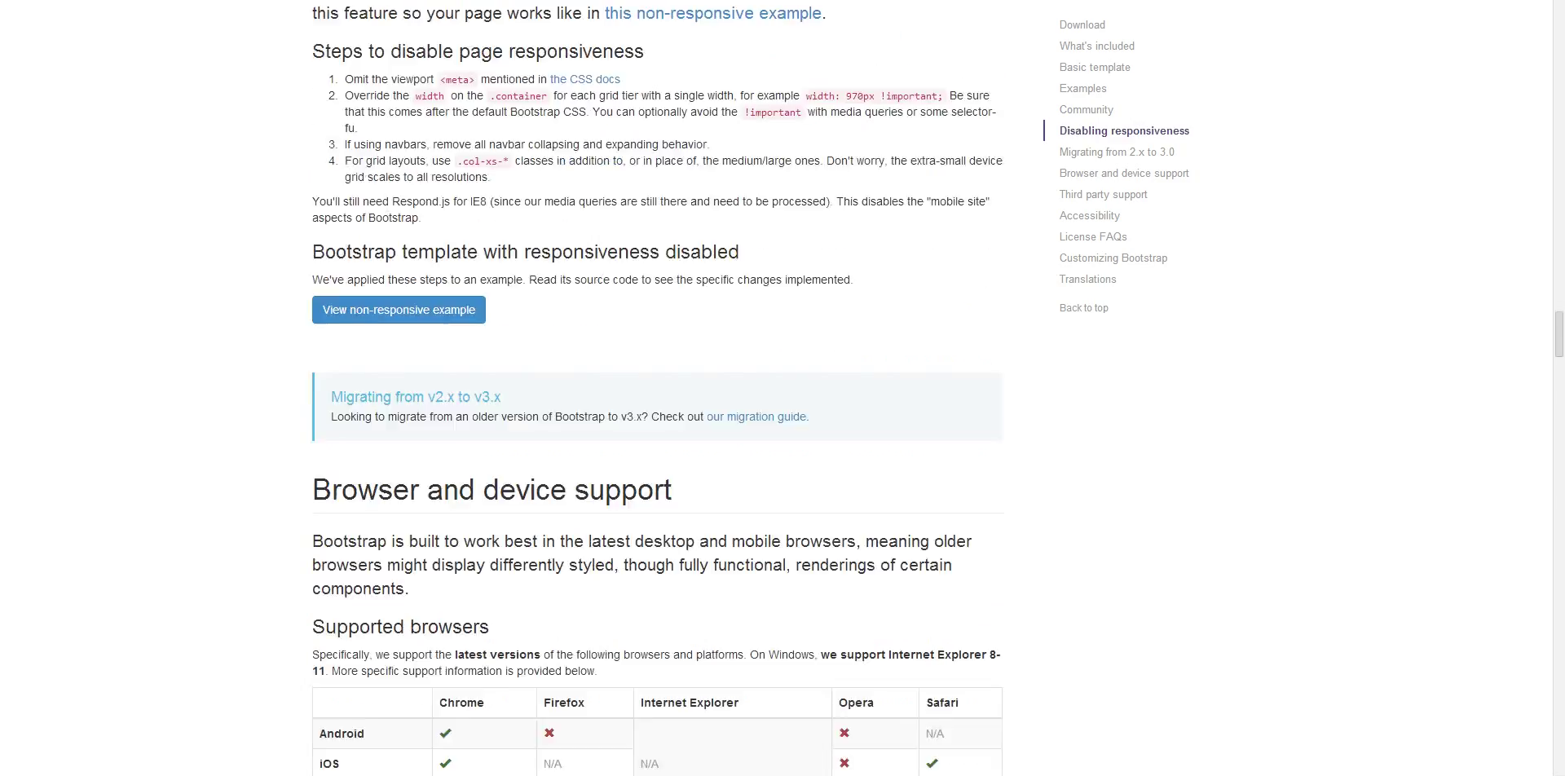
scroll(657, 388, down, 12)
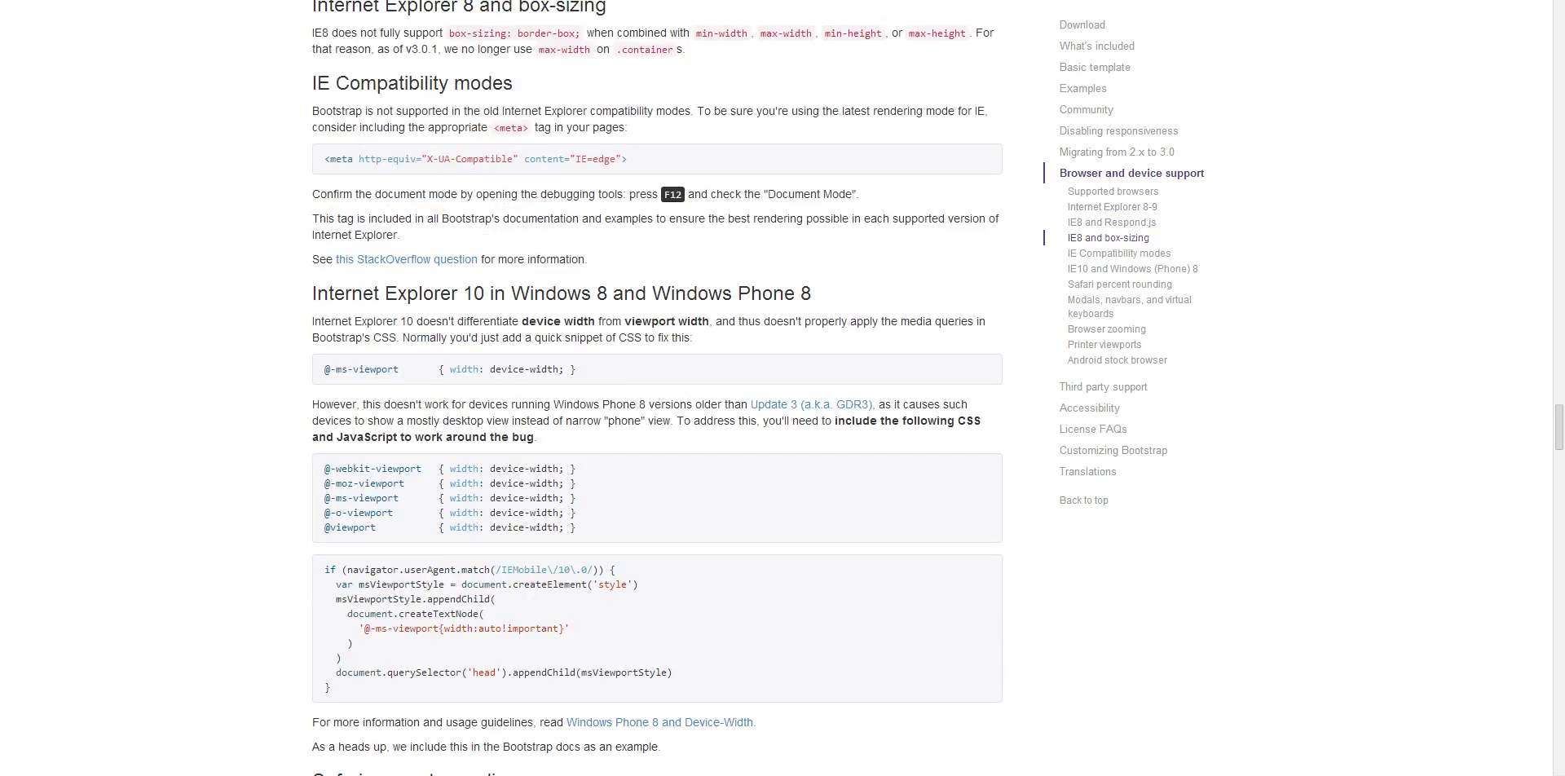
scroll(657, 387, down, 1)
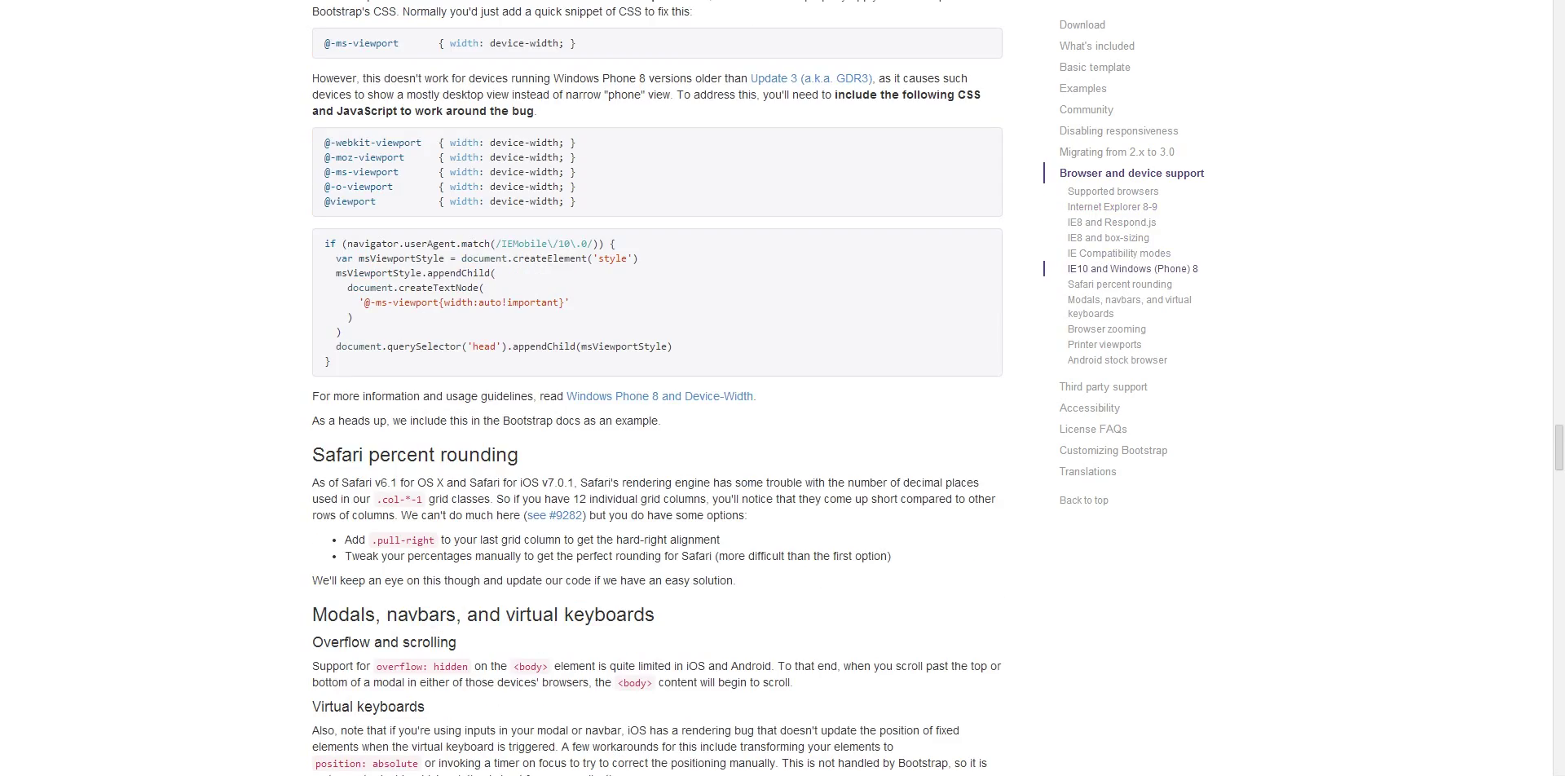
Open the Bootstrap CSS documentation page and skim its Overview section.
drag(1558, 445, 1559, 12)
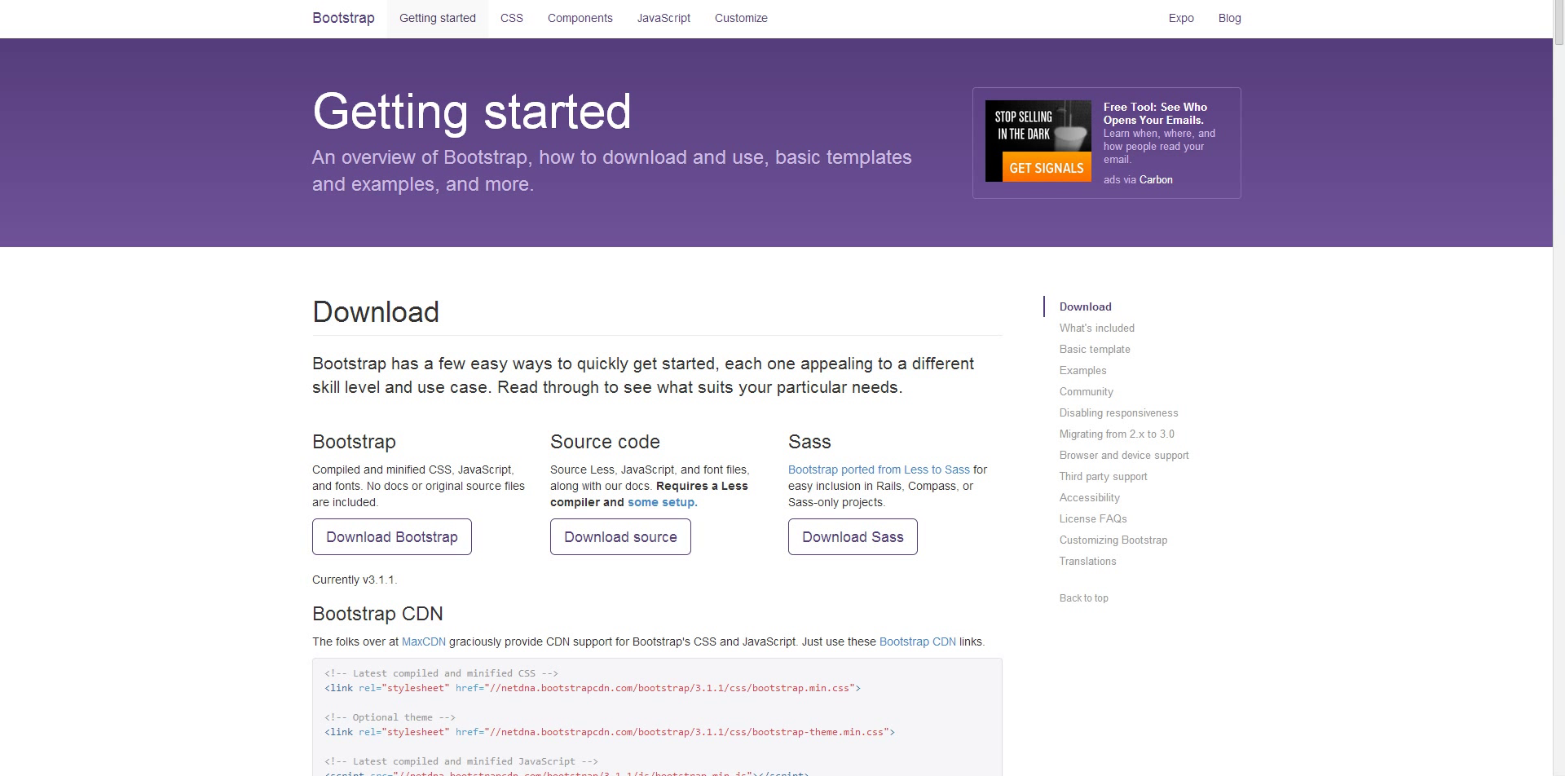
click(512, 18)
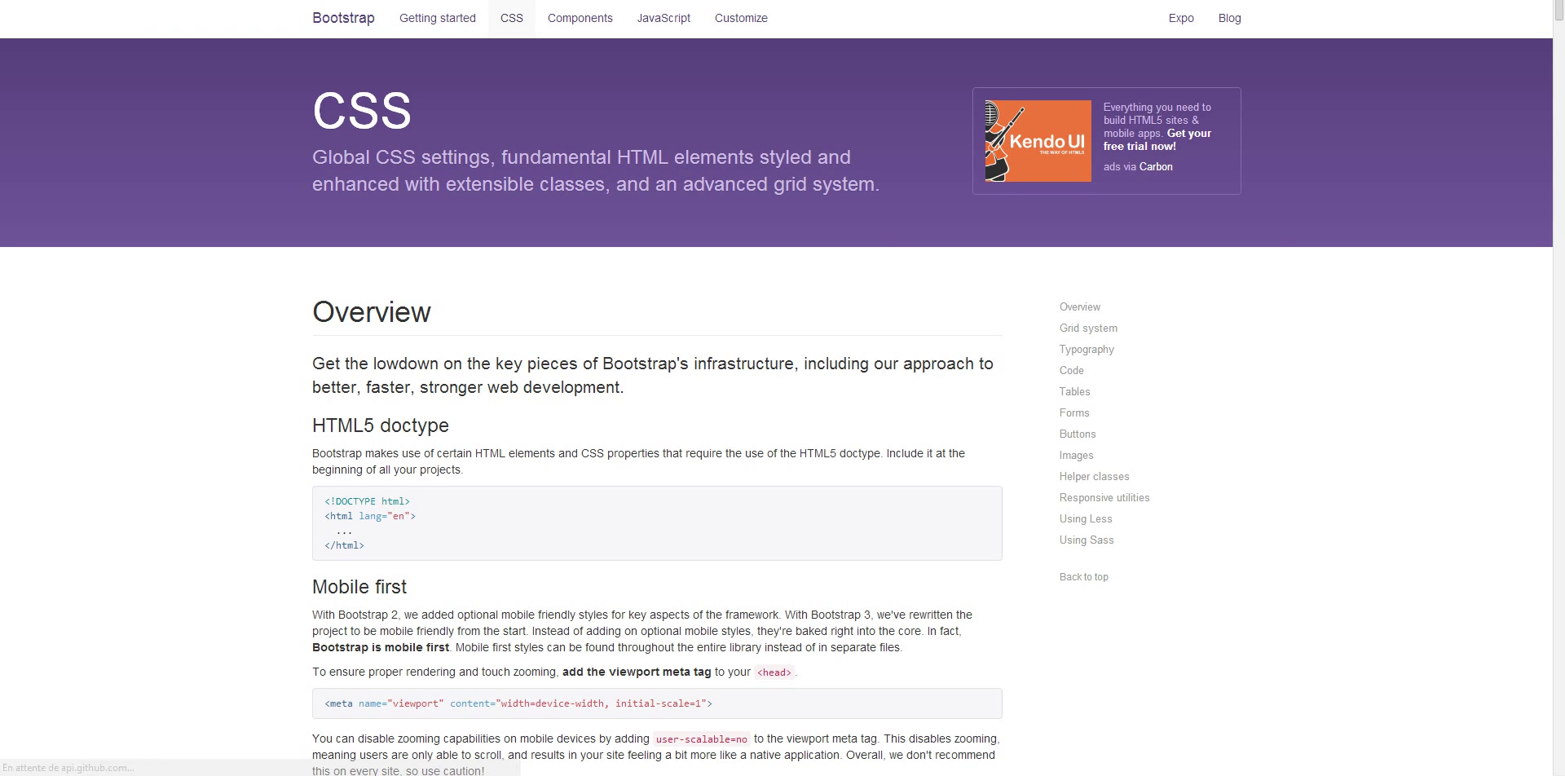
scroll(782, 407, down, 5)
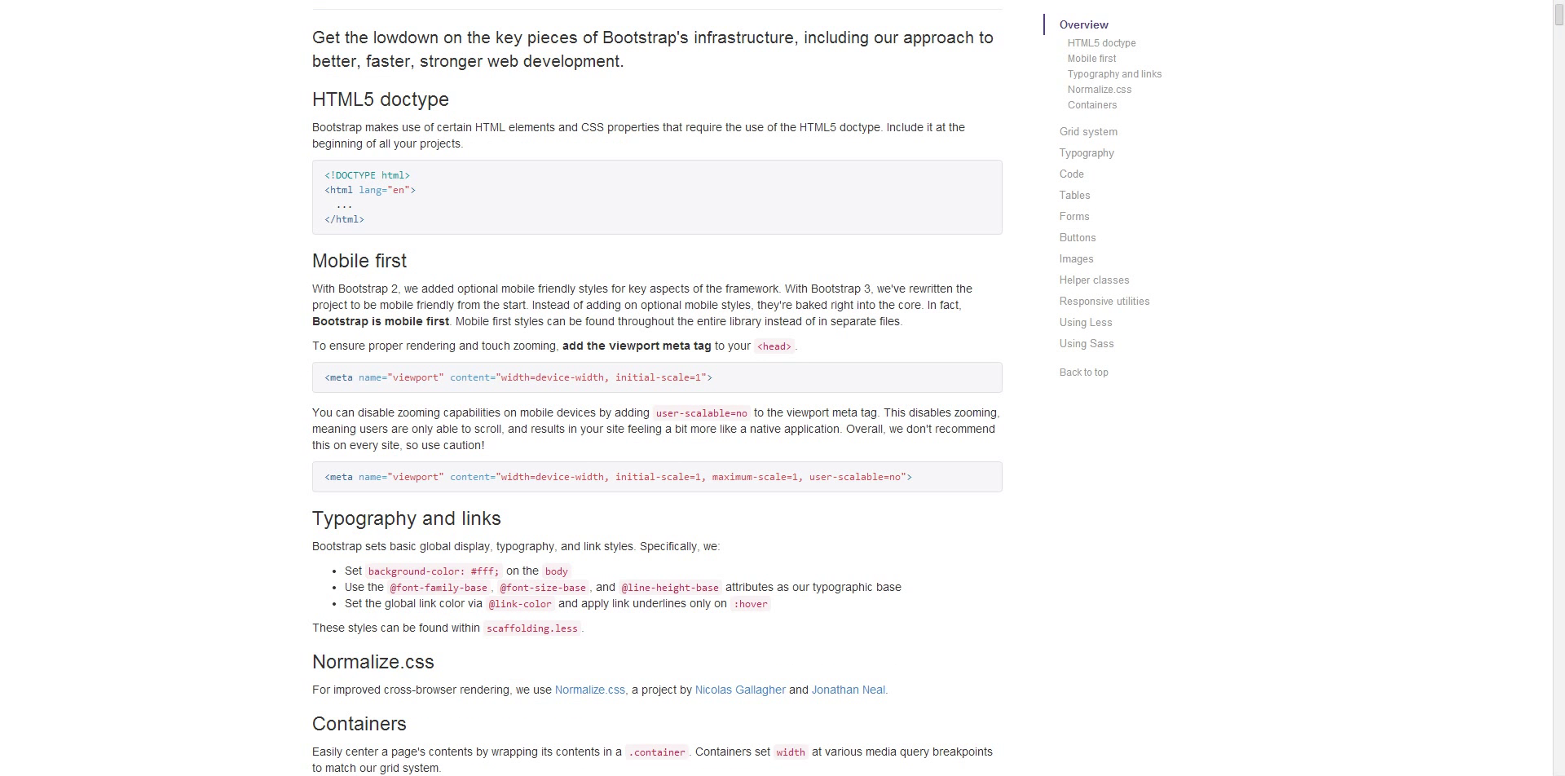
scroll(782, 408, up, 5)
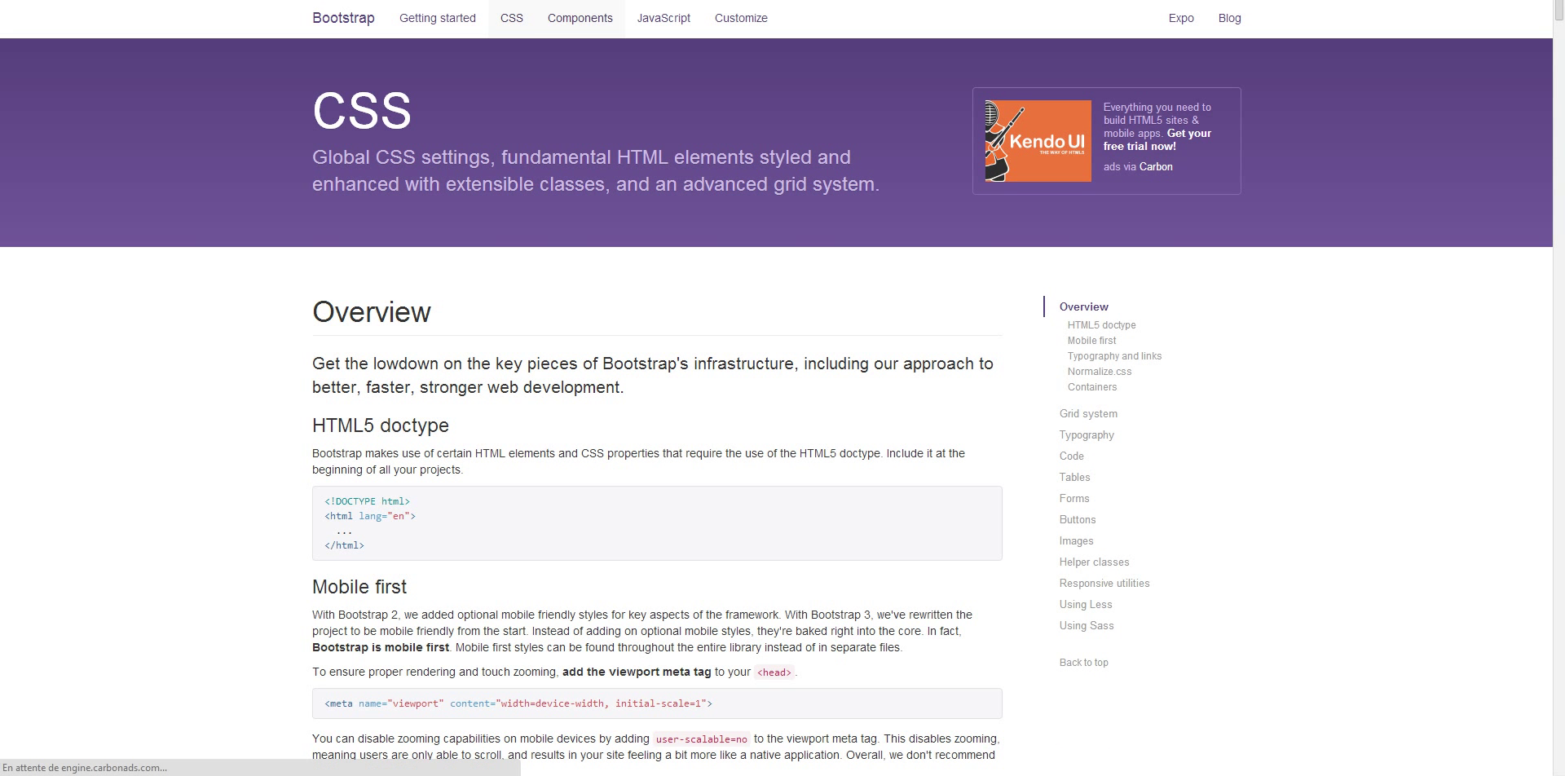
Open the Bootstrap Components page and look through the available Glyphicons.
click(580, 18)
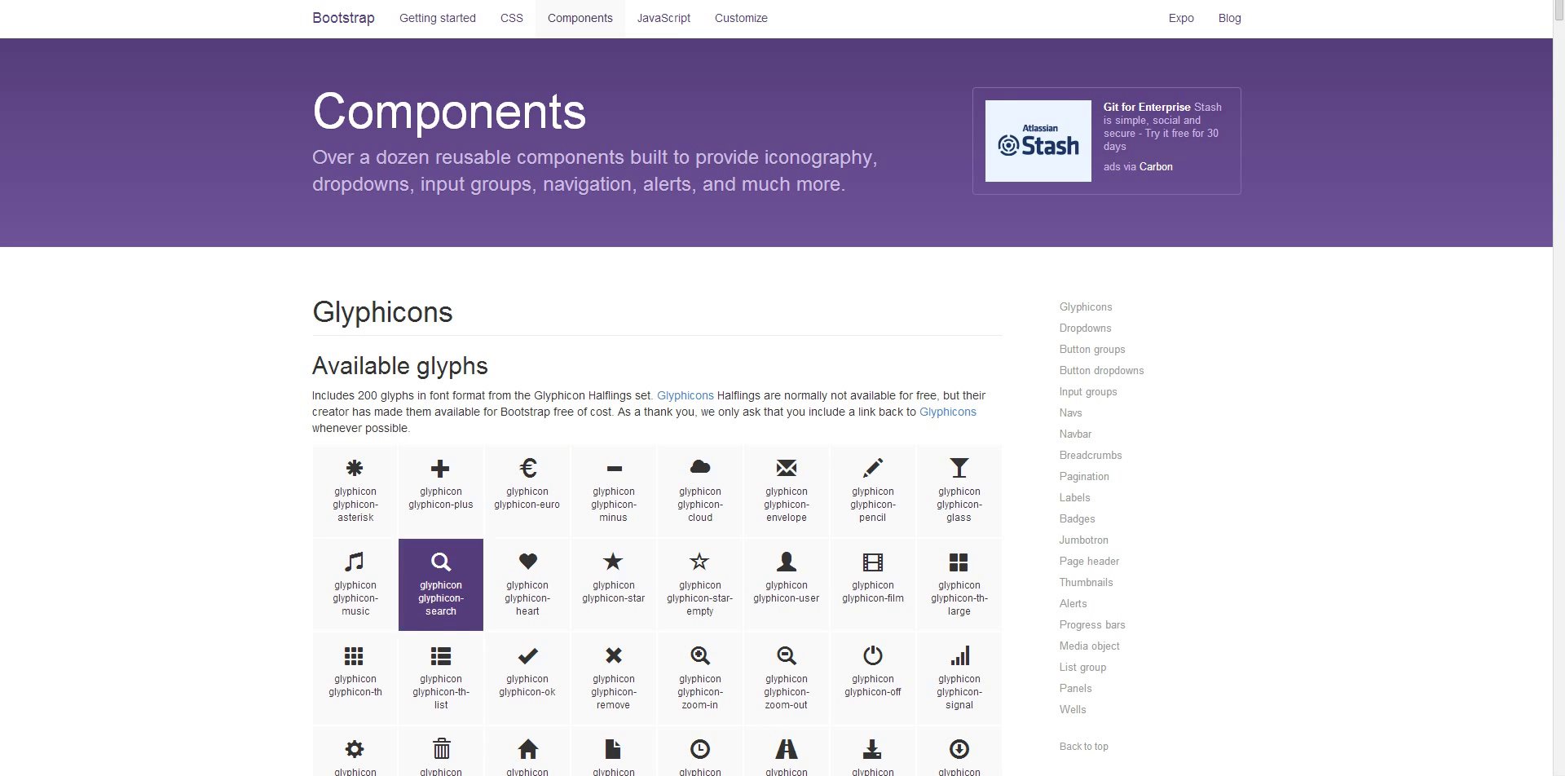
scroll(782, 408, down, 20)
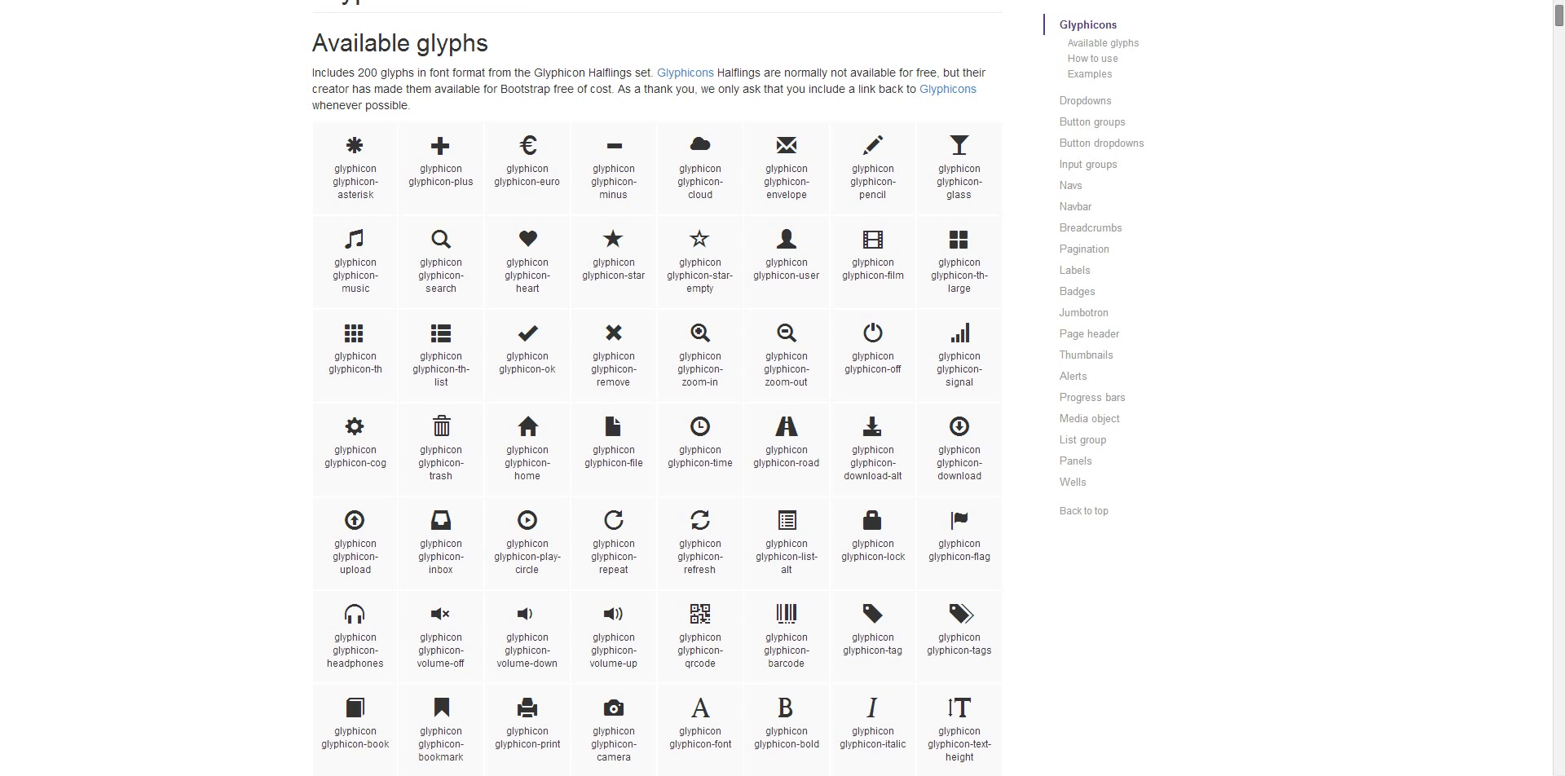
scroll(541, 561, down, 10)
scroll(541, 561, up, 20)
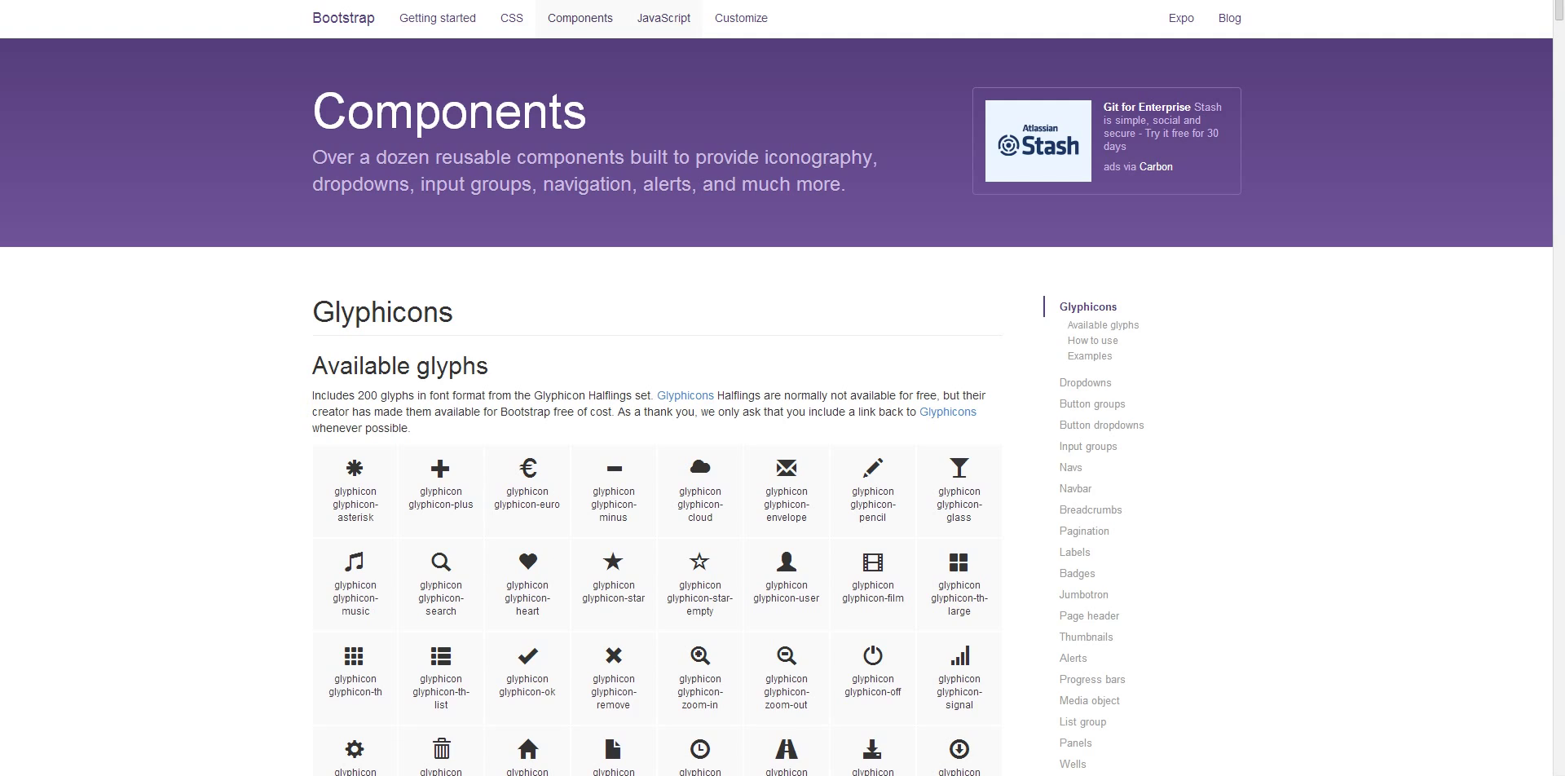
Open the Bootstrap JavaScript documentation page and skim down to the Dropdown section.
click(664, 18)
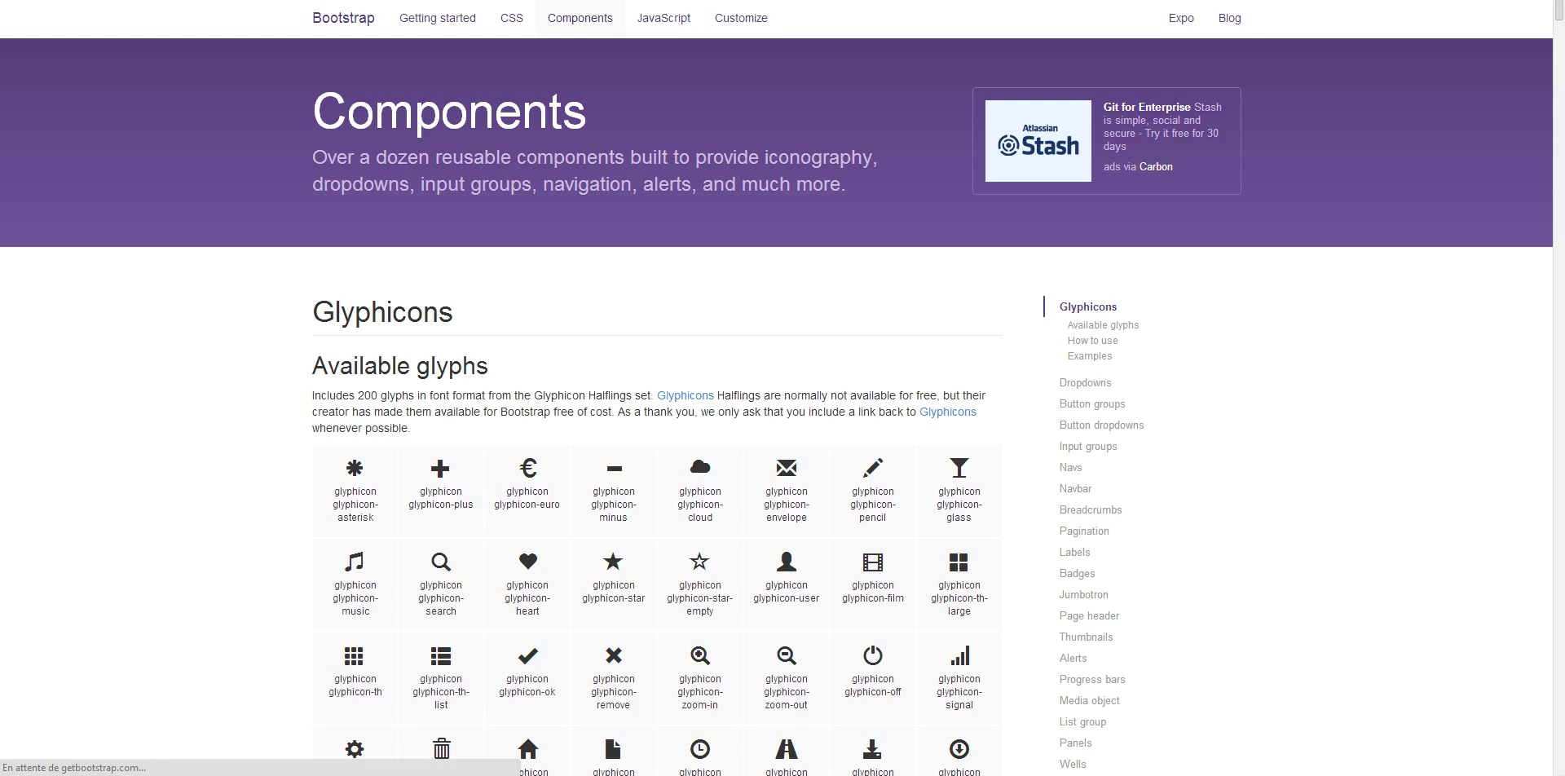
scroll(783, 407, down, 20)
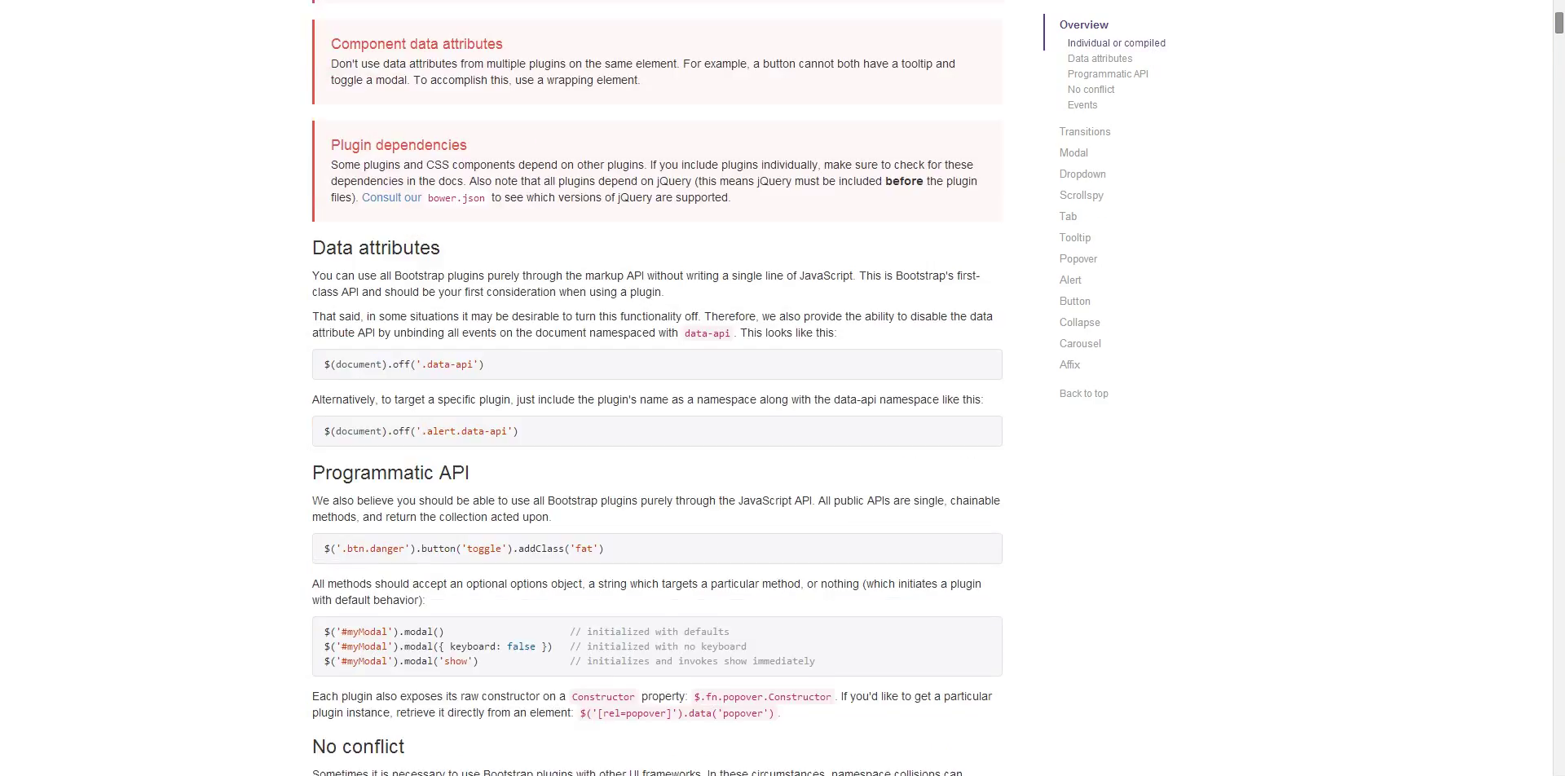
scroll(656, 387, down, 20)
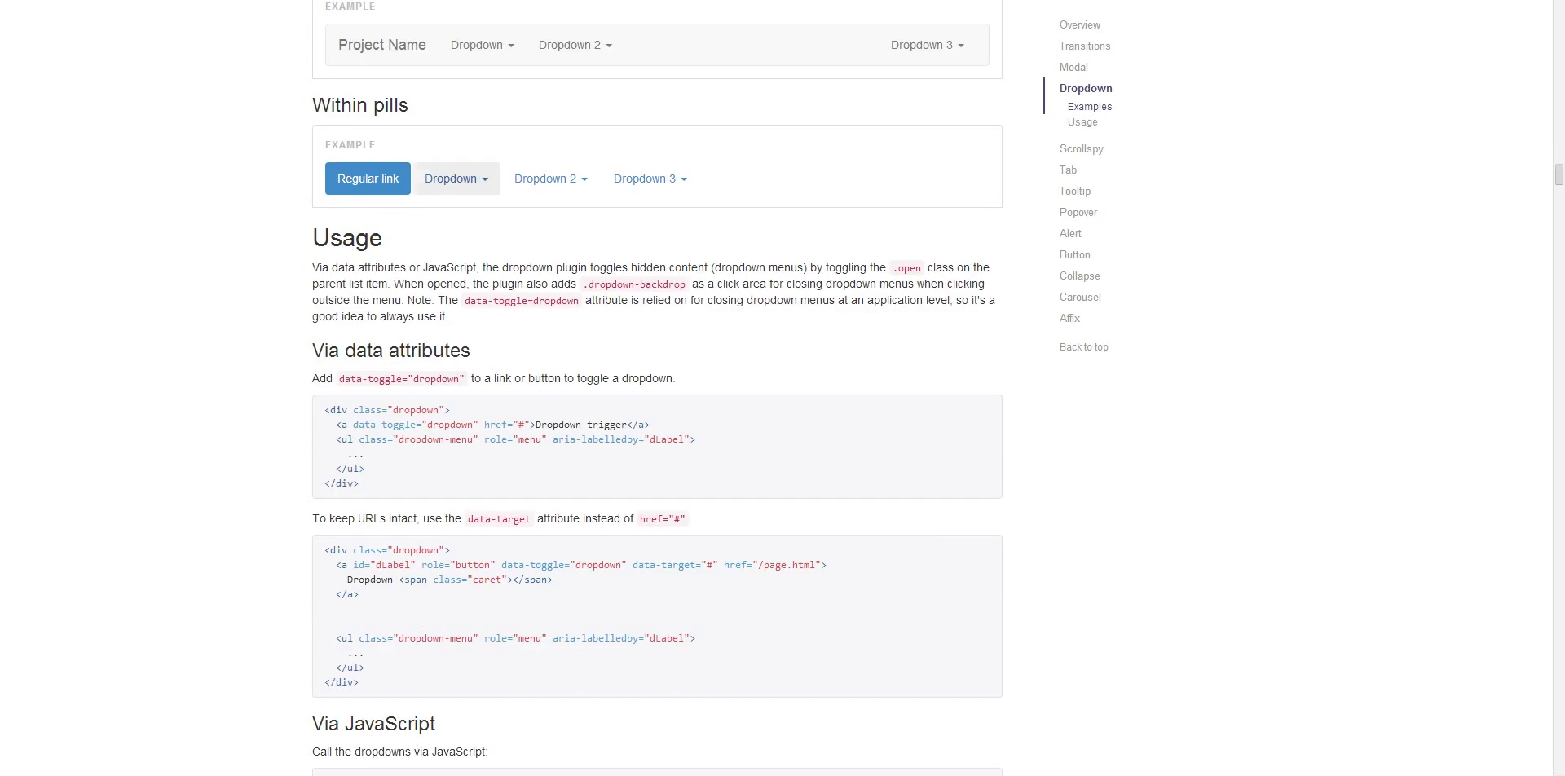
Try the dropdown menus in the Within pills example and highlight the first markup sample under Via data attributes.
click(453, 178)
click(546, 179)
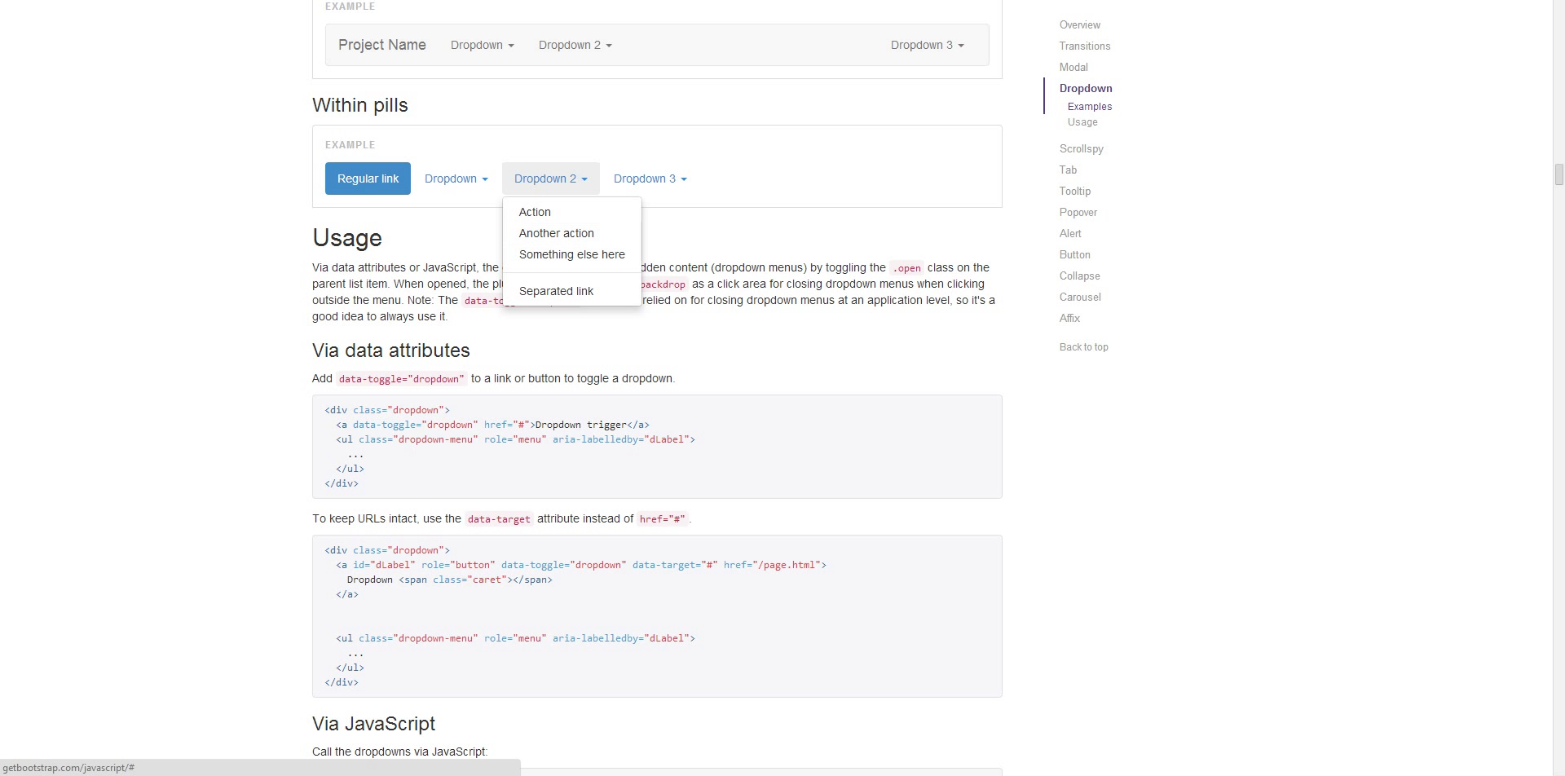
click(571, 255)
scroll(570, 254, down, 2)
drag(324, 246, 359, 320)
scroll(656, 387, up, 2)
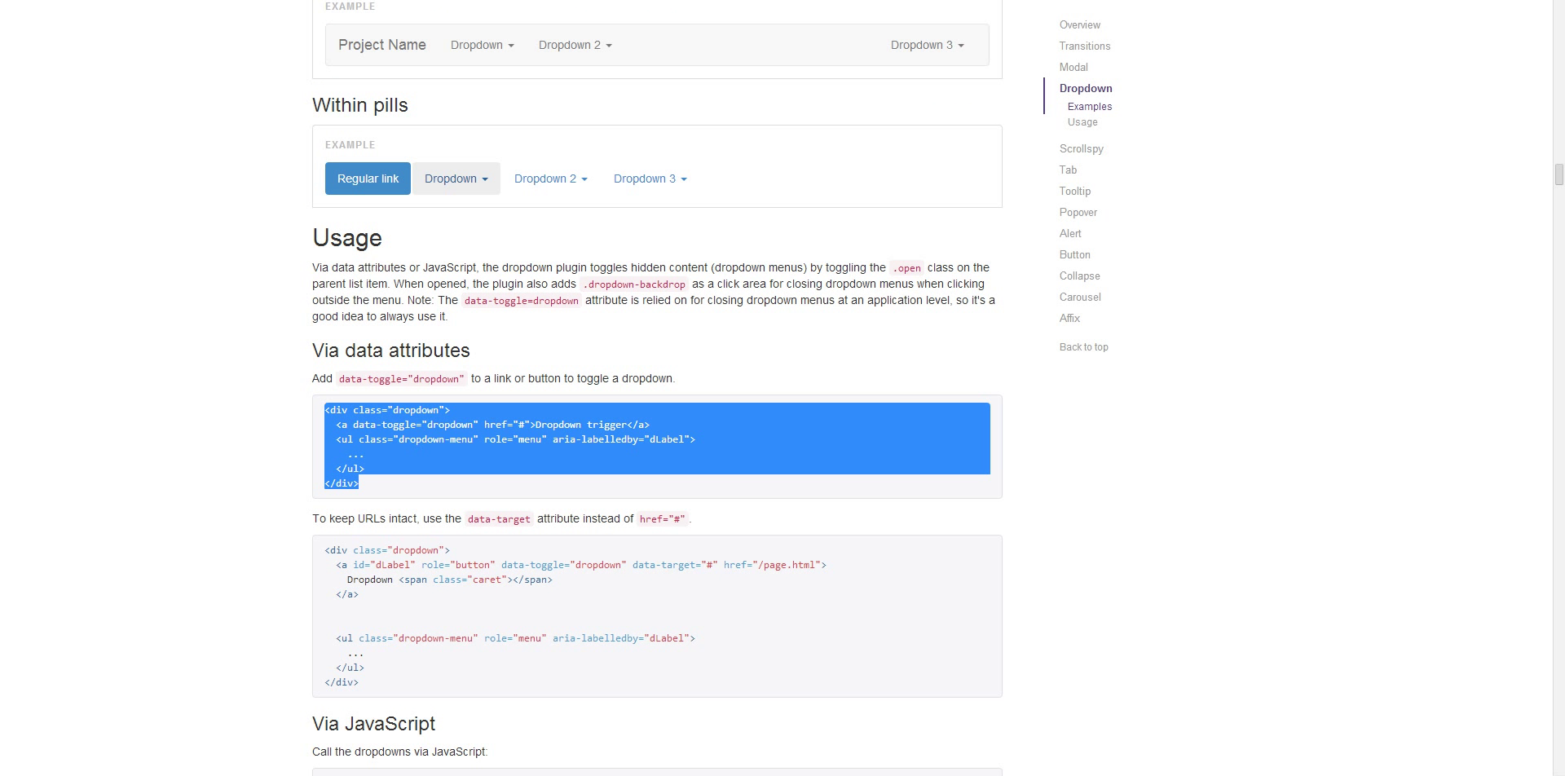
click(453, 179)
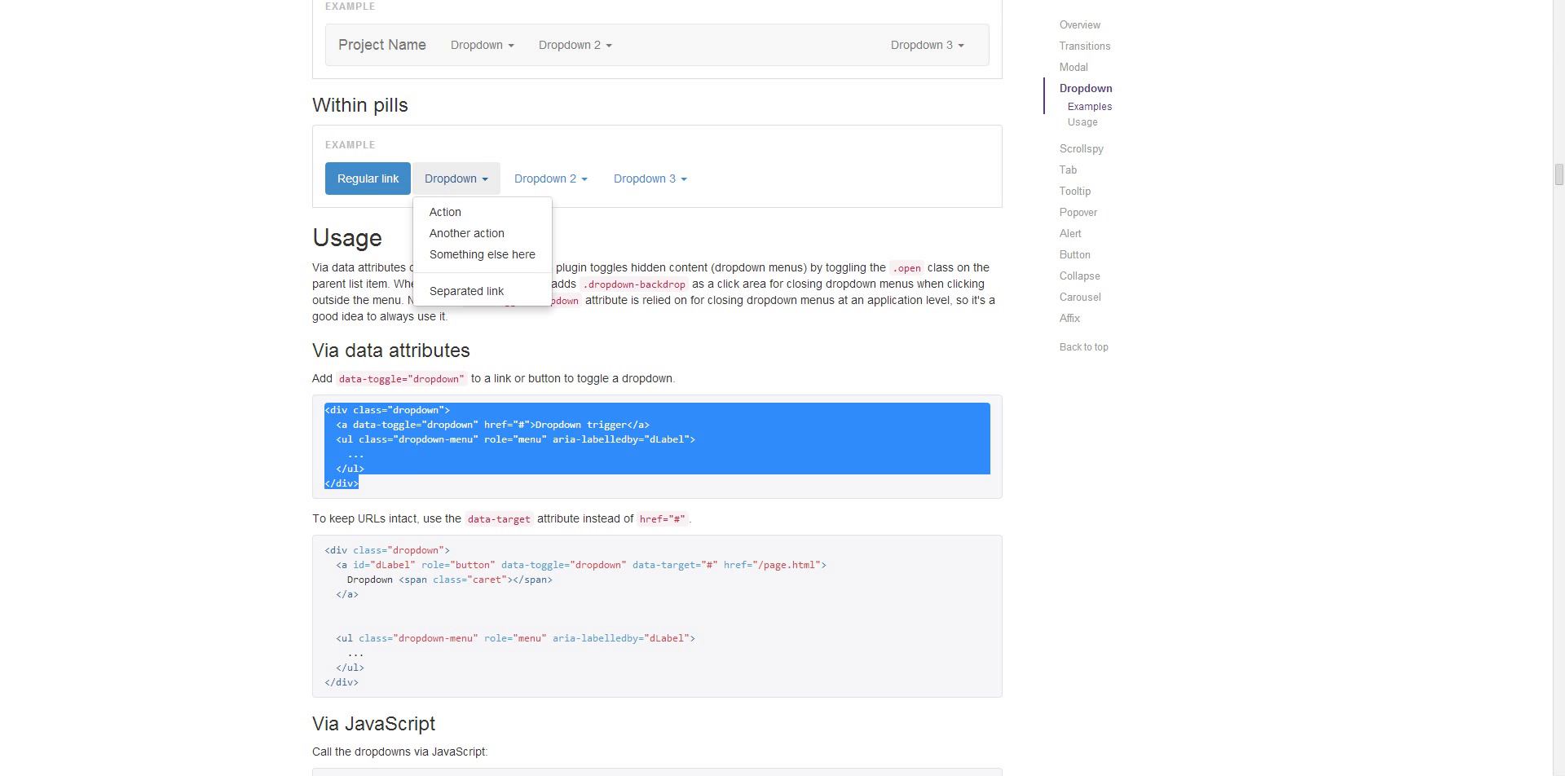
click(467, 233)
scroll(467, 233, up, 4)
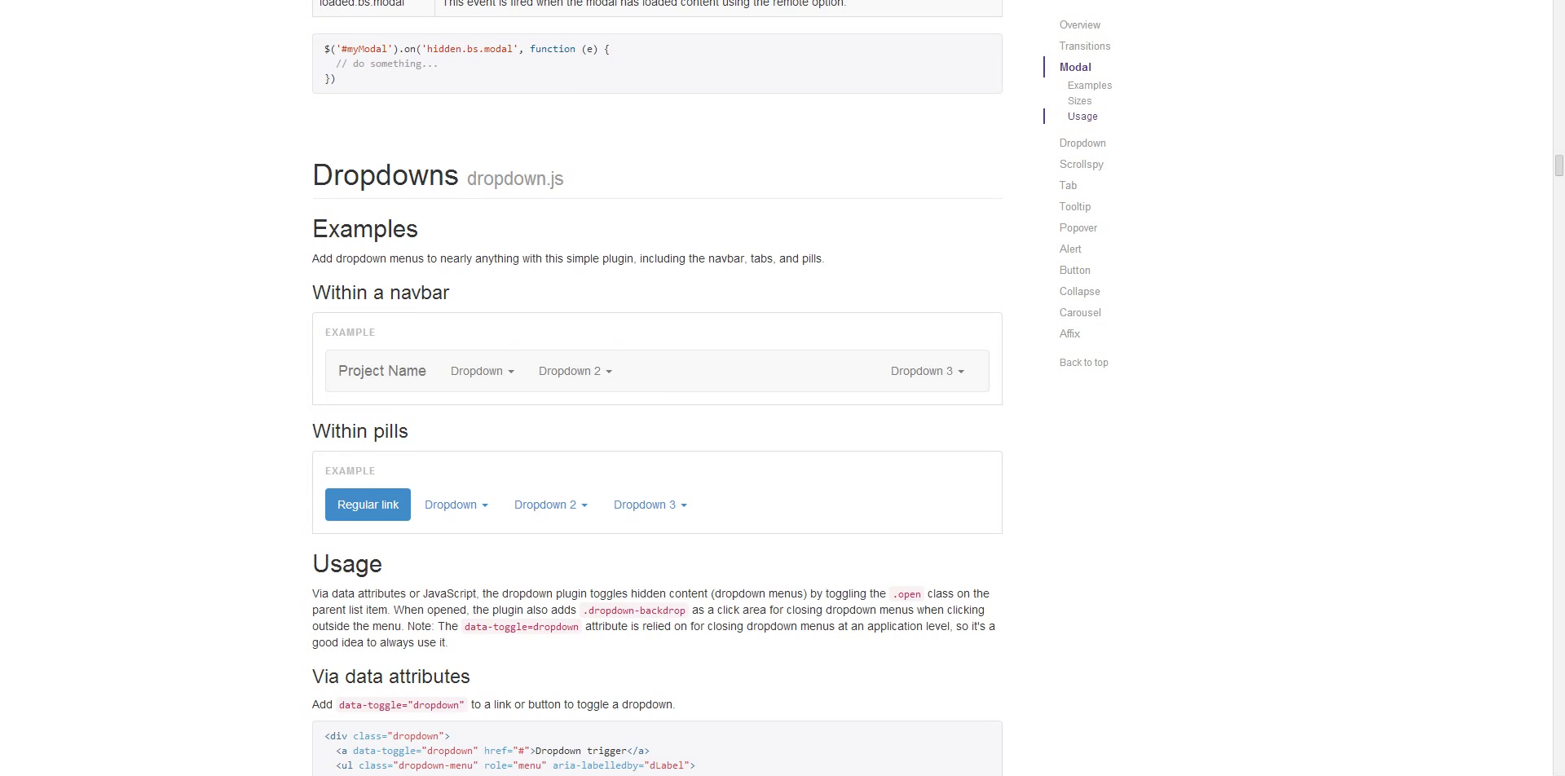
scroll(657, 388, up, 13)
drag(1559, 136, 1559, 9)
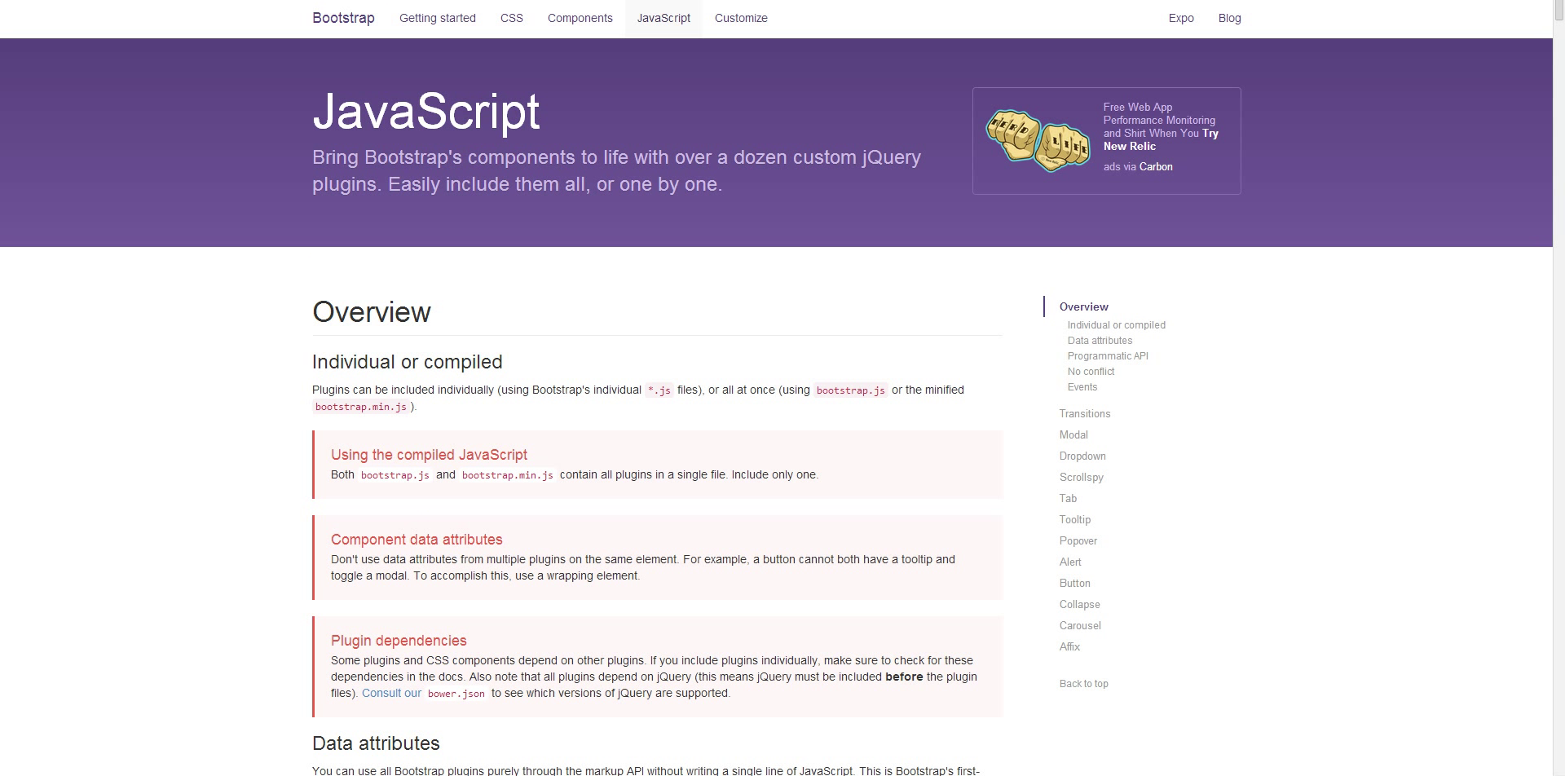
Switch to Pingendo and look through its component palette, empty canvas, and the page's head and body code.
key(ctrl+Tab)
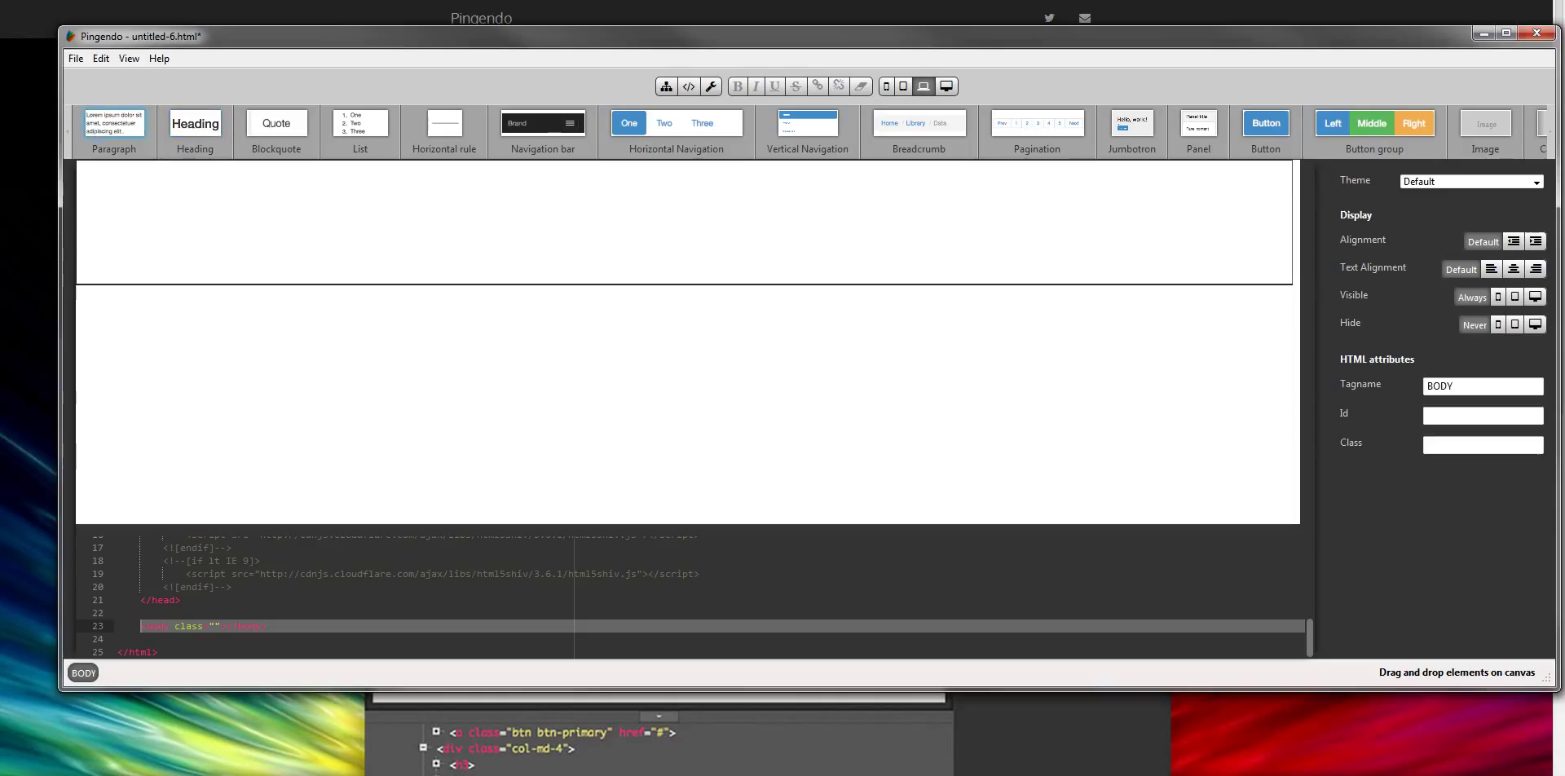
click(1550, 132)
click(1550, 131)
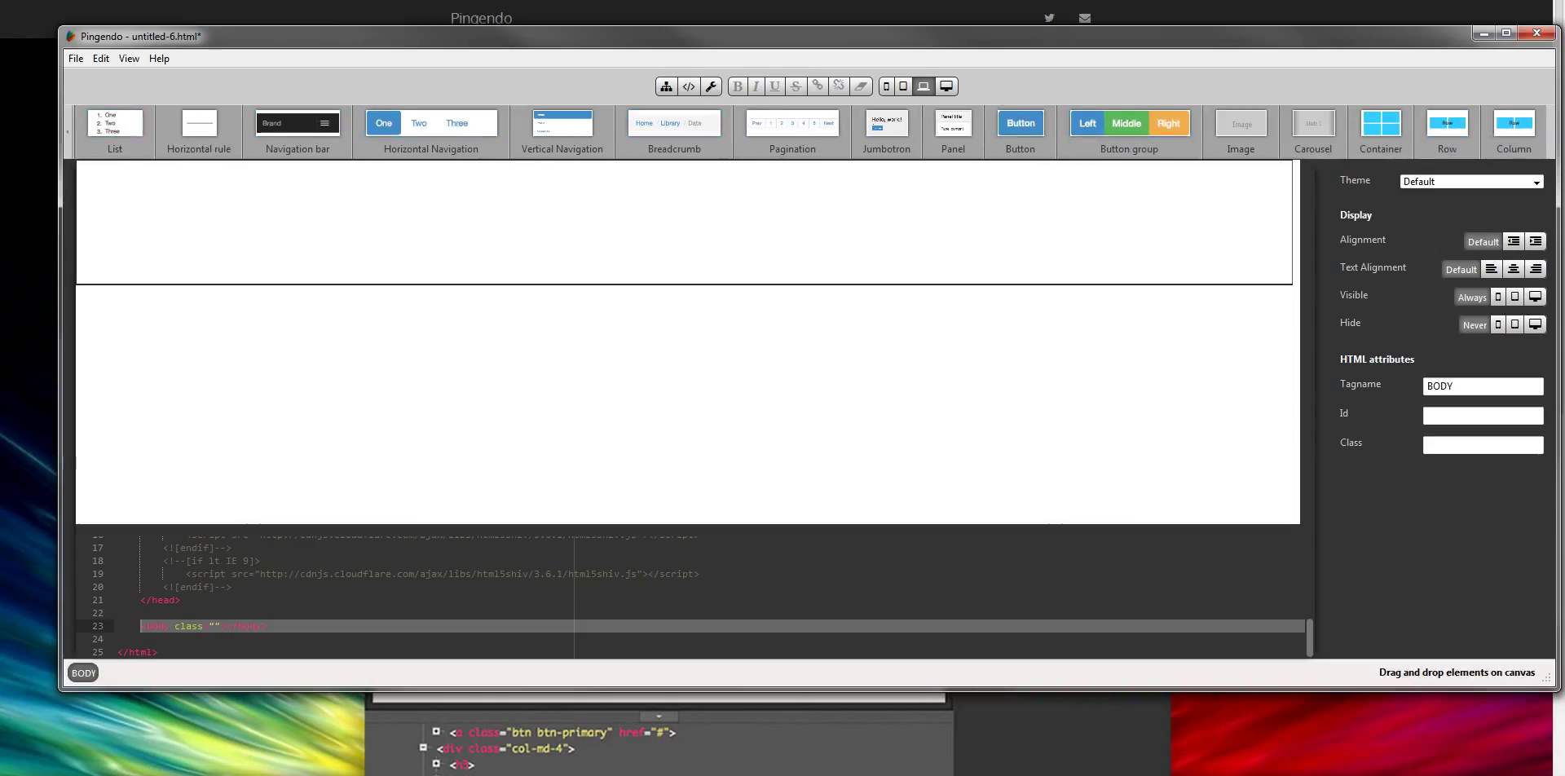
click(67, 131)
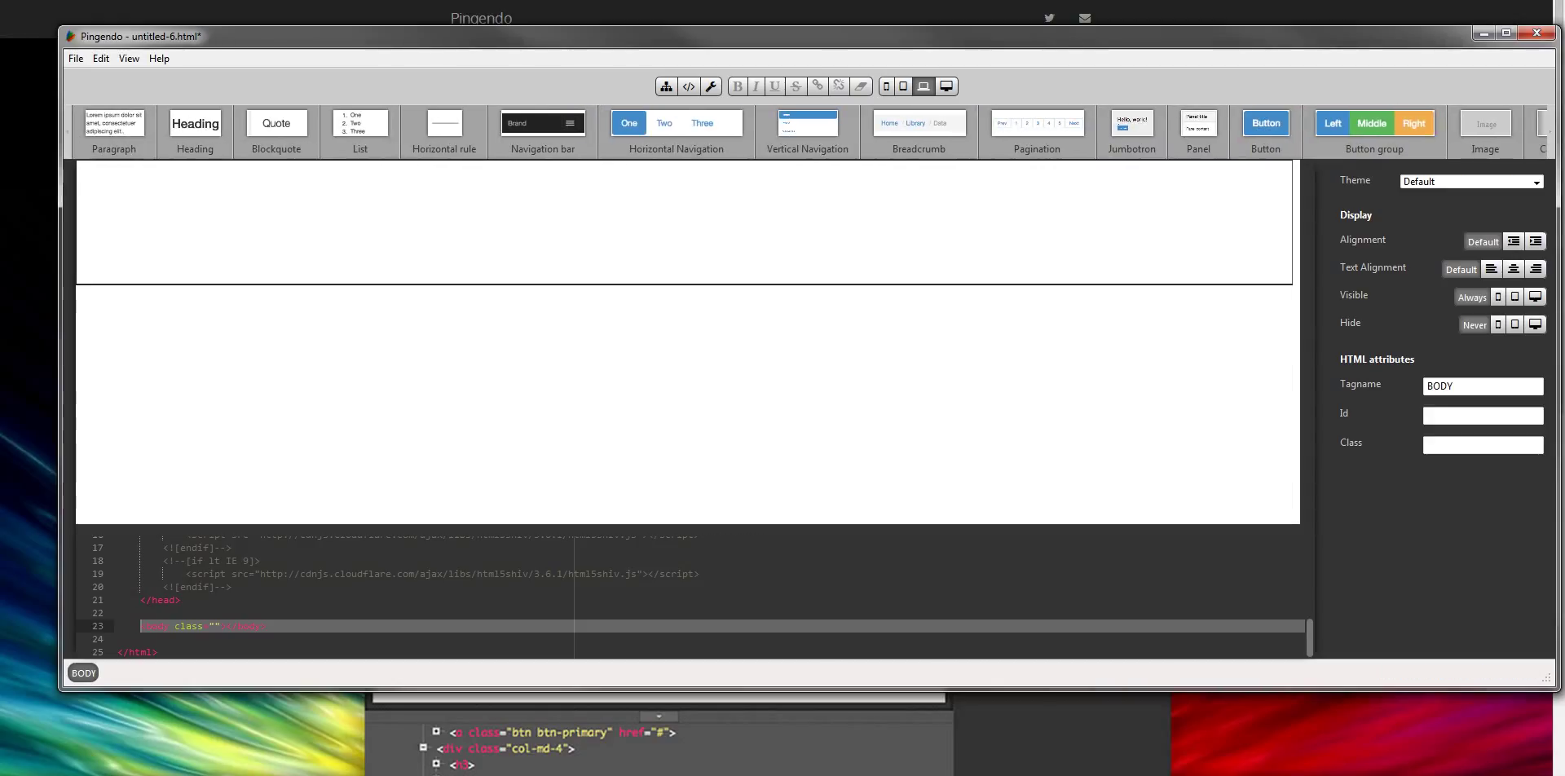
click(684, 404)
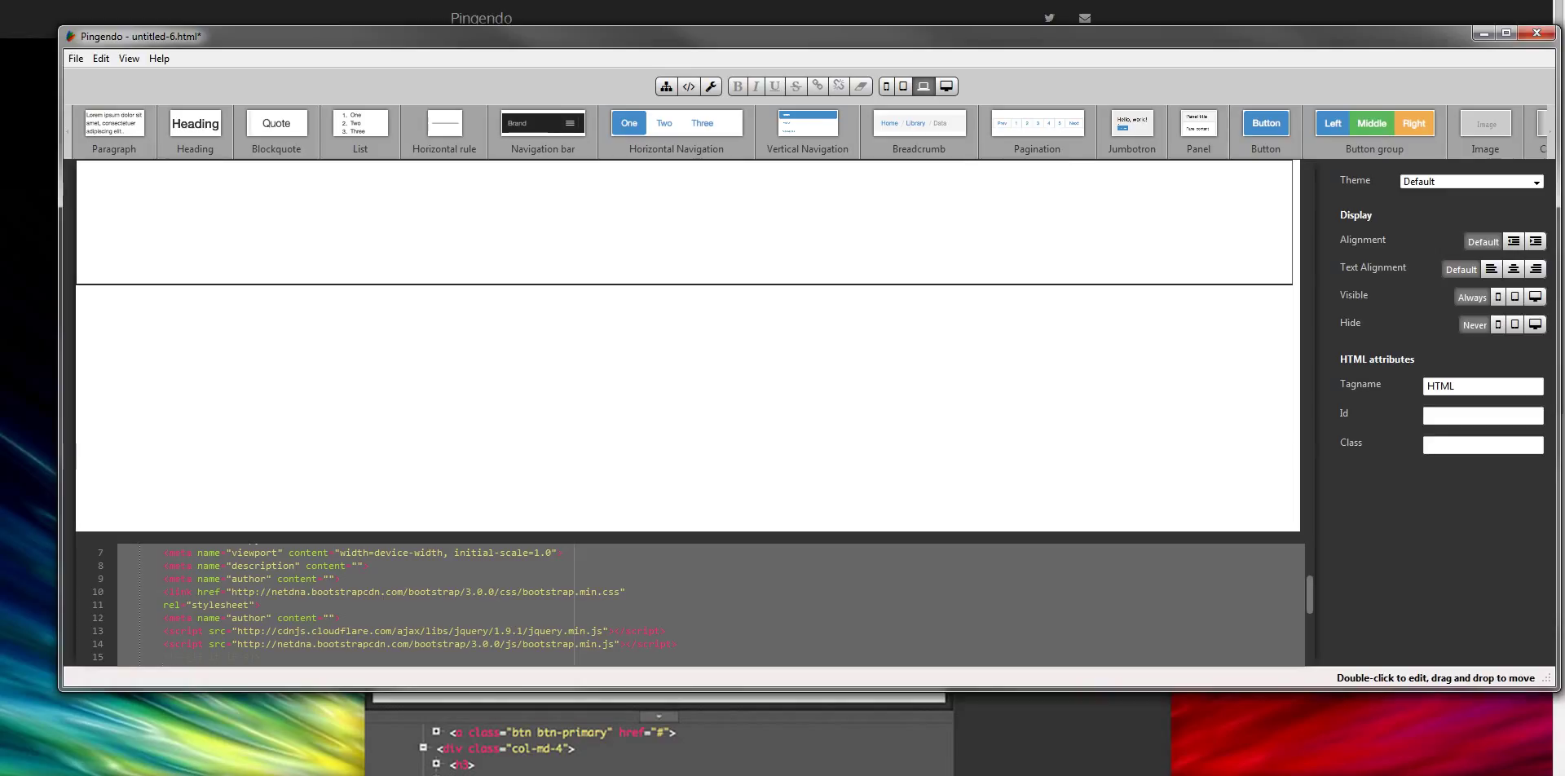
click(341, 618)
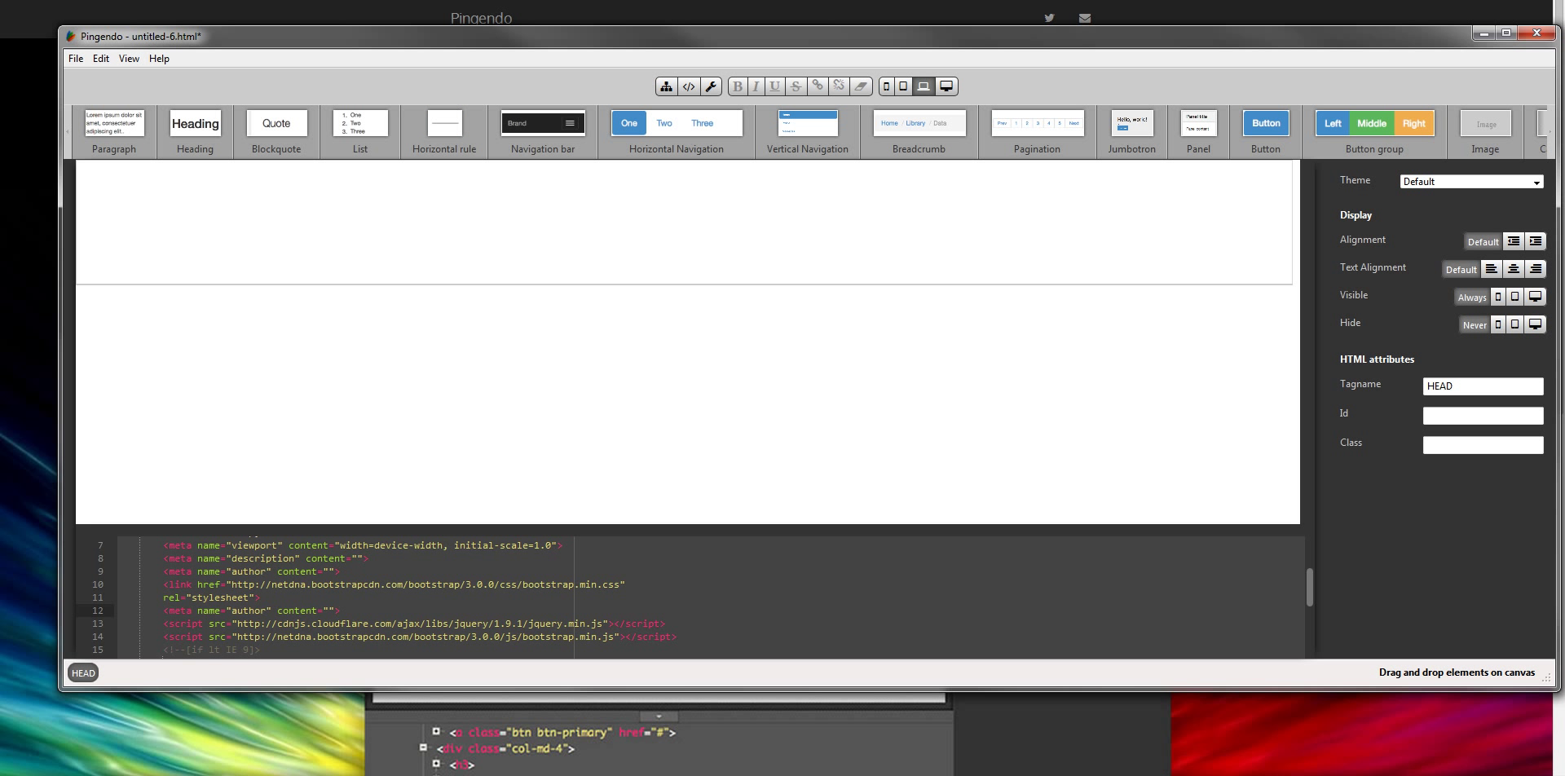
drag(782, 35, 750, 40)
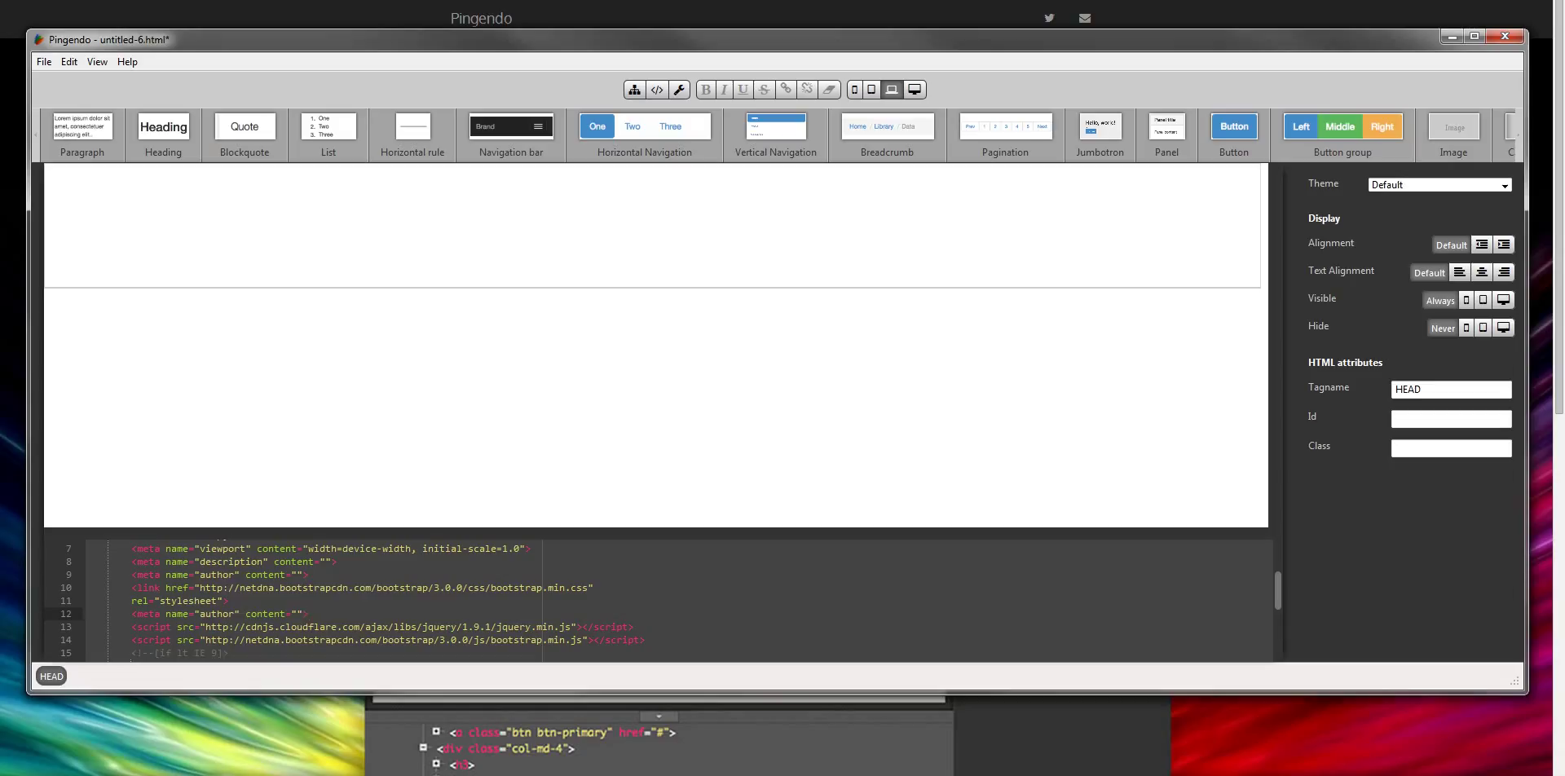
click(652, 226)
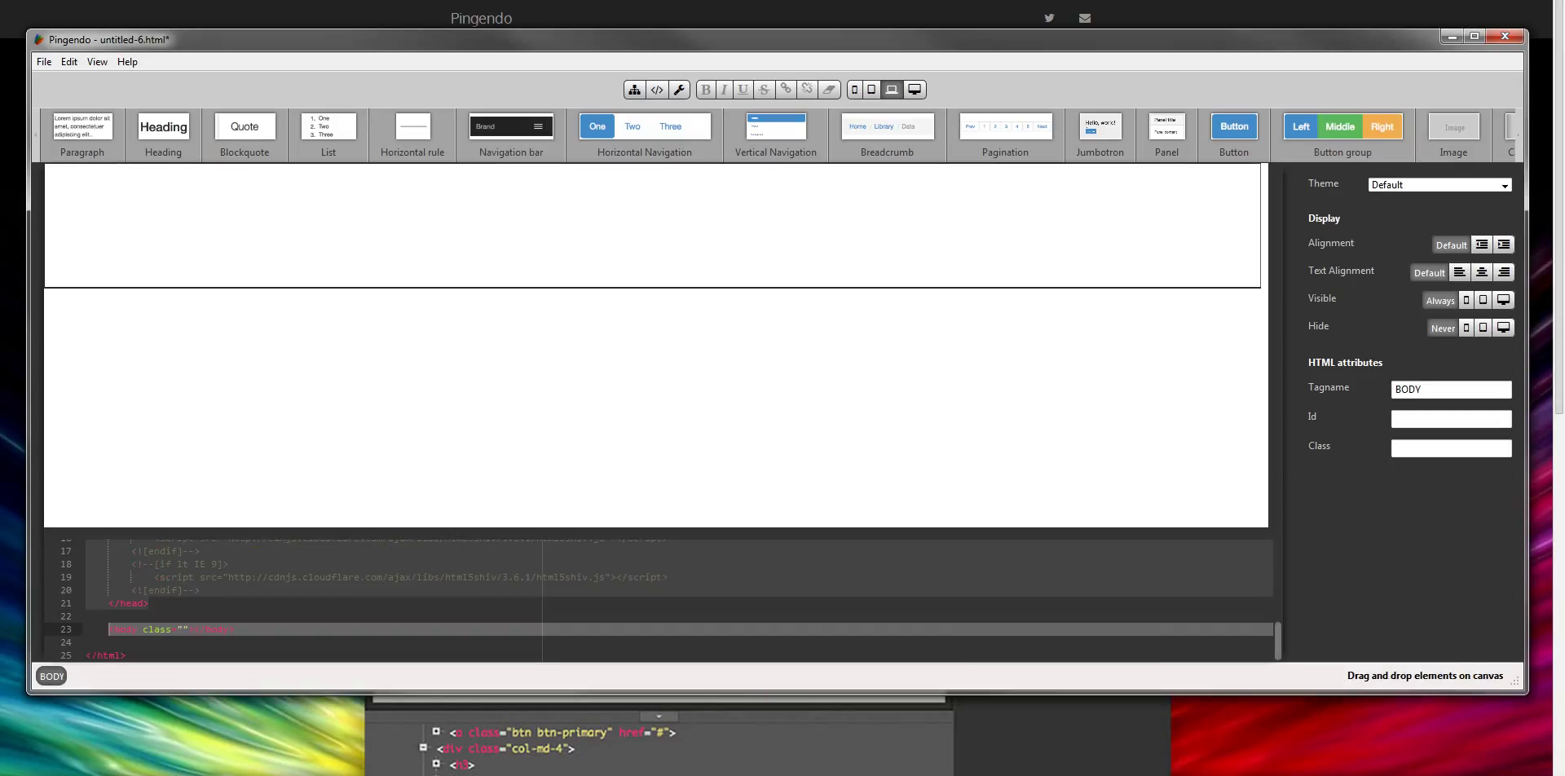
Add a container to the empty page body and place a navigation bar inside it.
click(1517, 135)
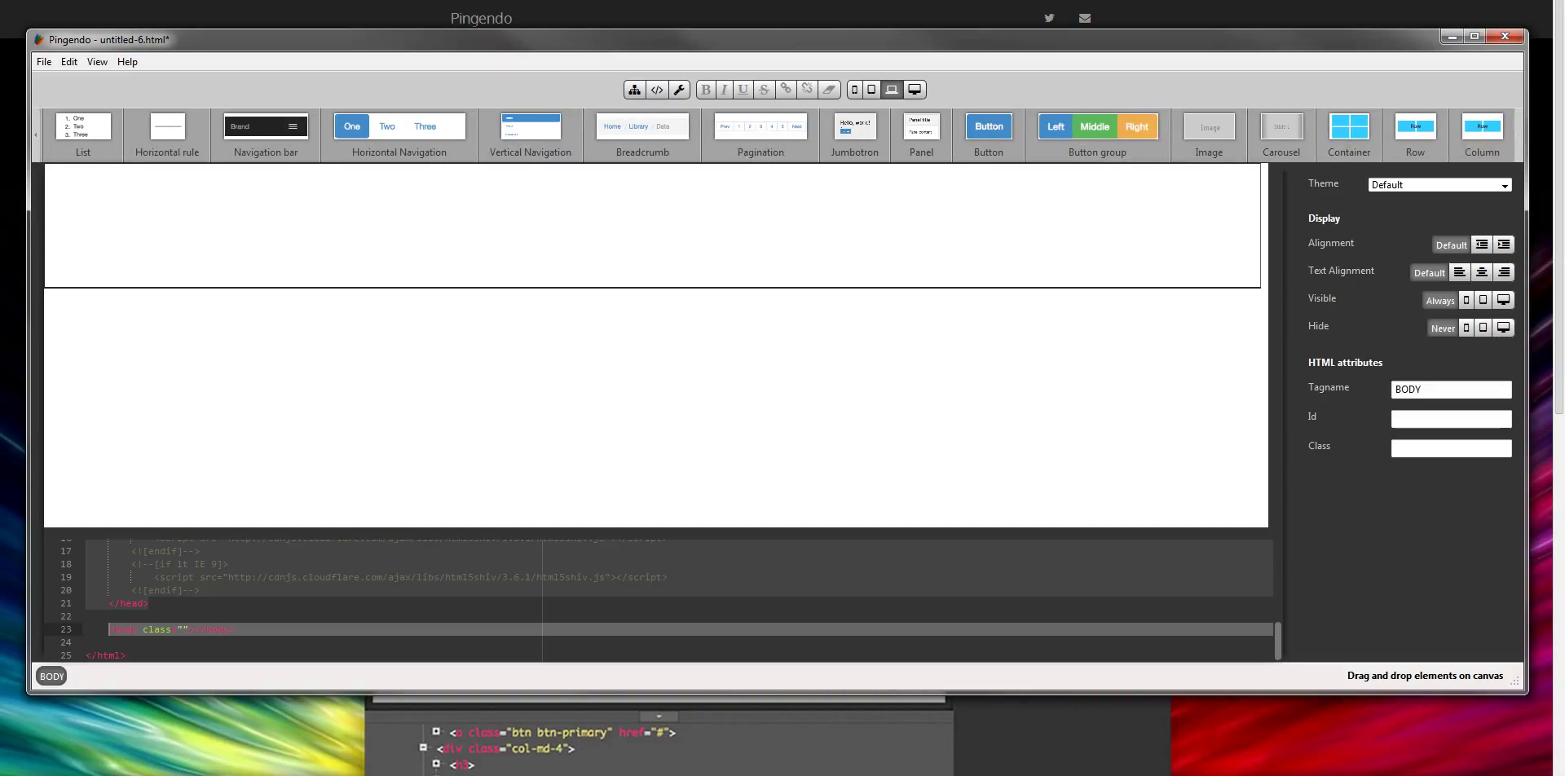
drag(1349, 127, 734, 220)
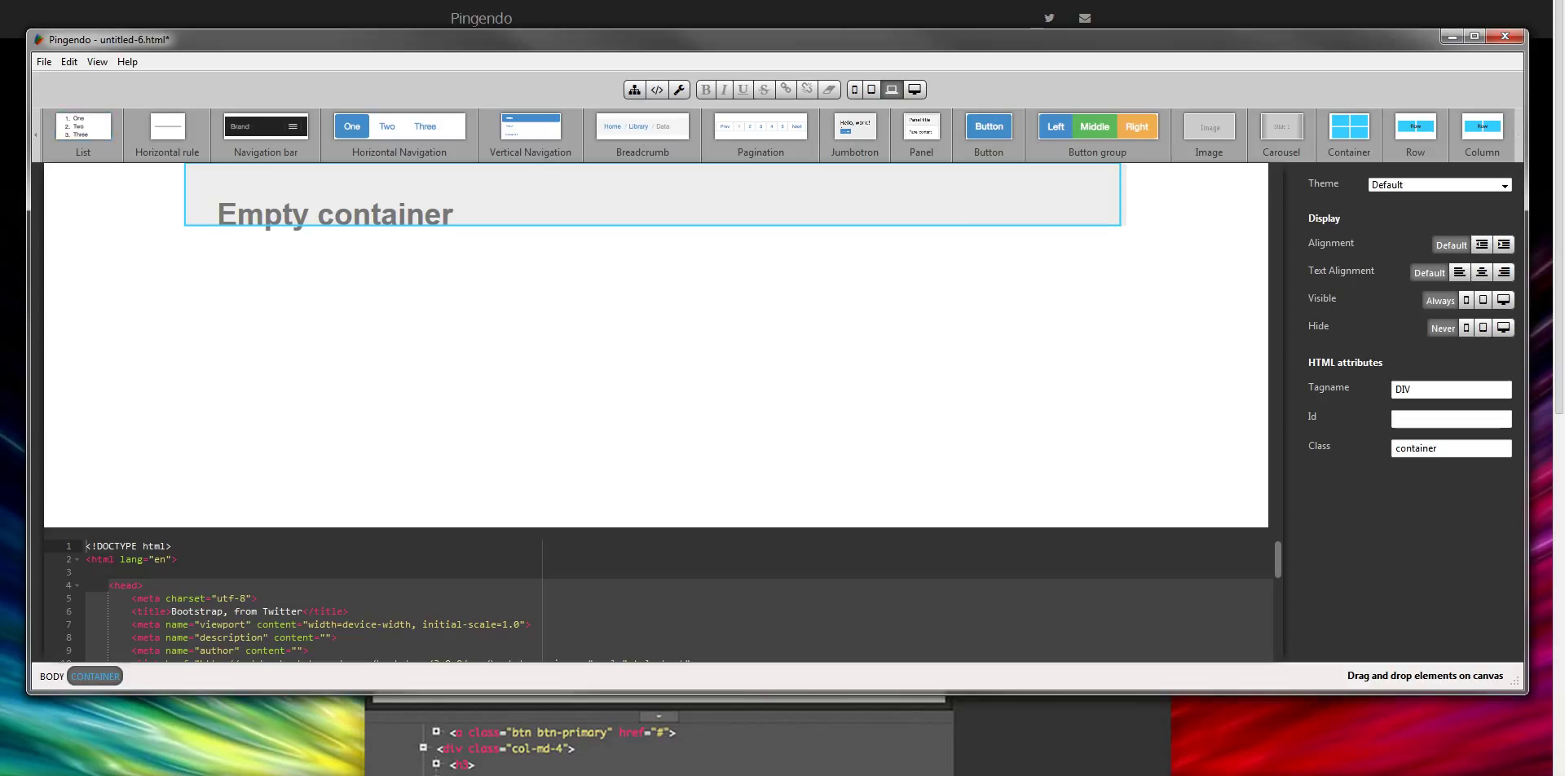
click(35, 136)
click(35, 135)
click(35, 136)
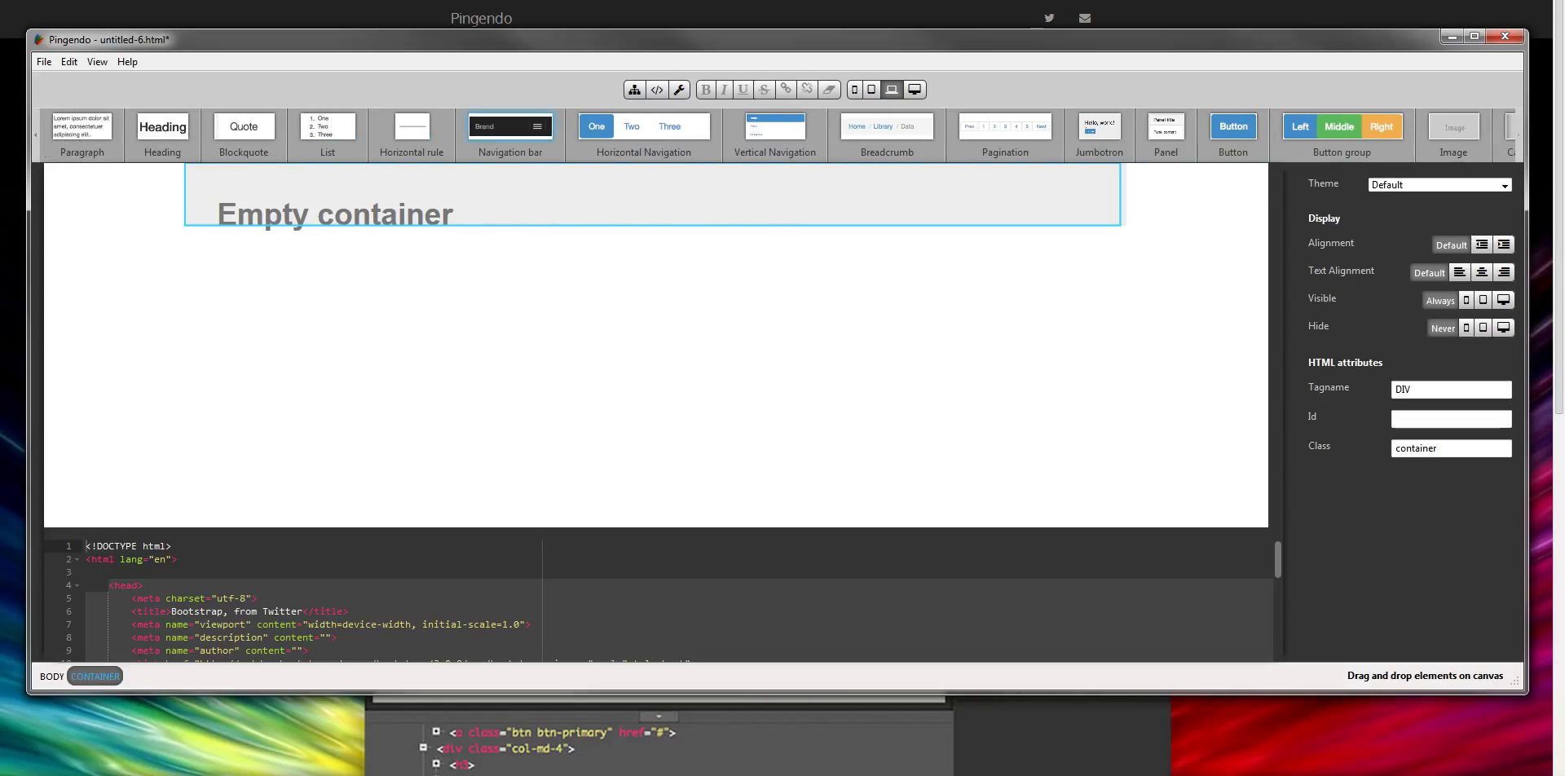
drag(510, 127, 469, 199)
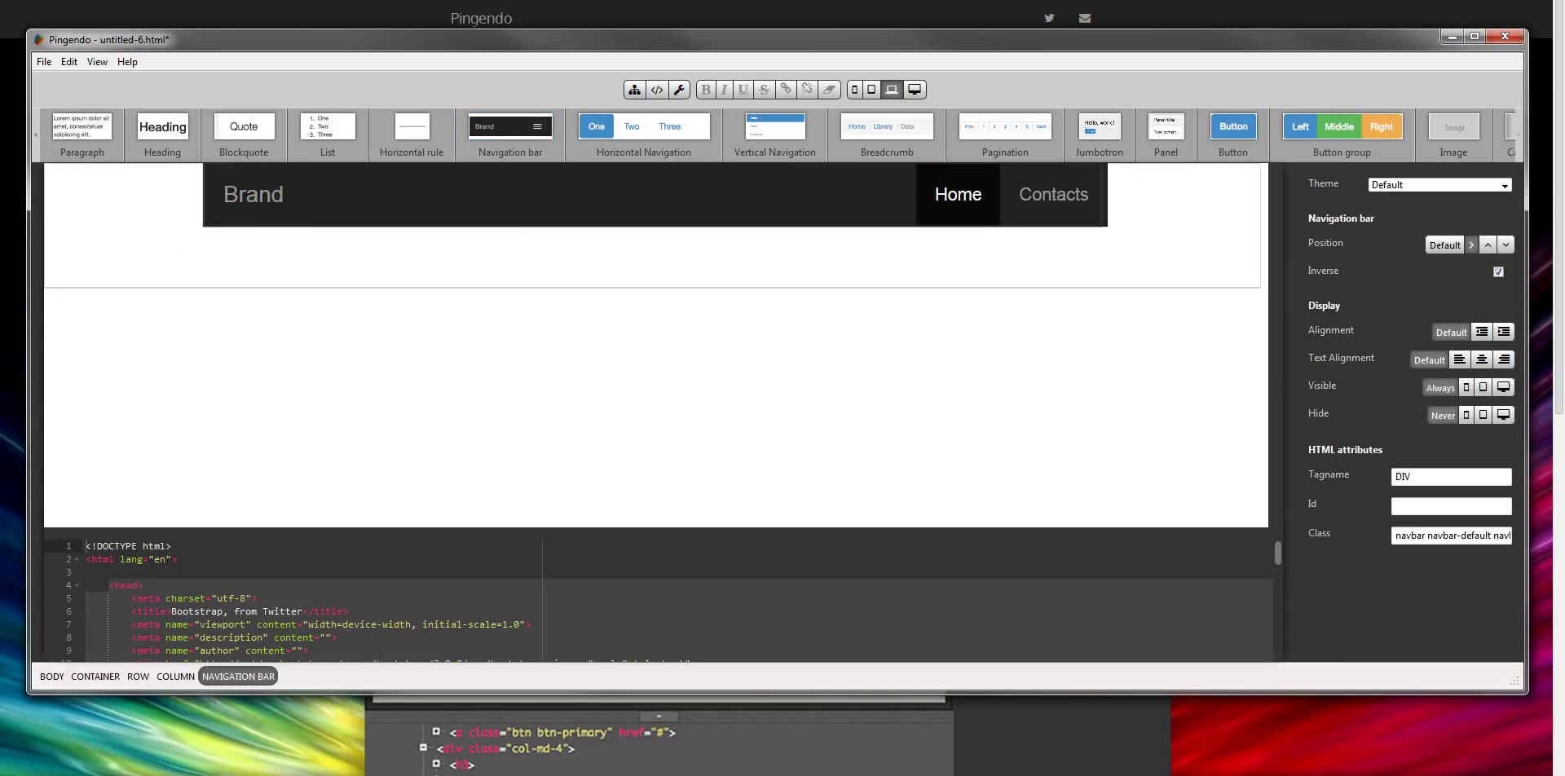
Add a second container below the navigation bar and place a carousel inside it.
click(1517, 135)
click(1517, 135)
click(1518, 135)
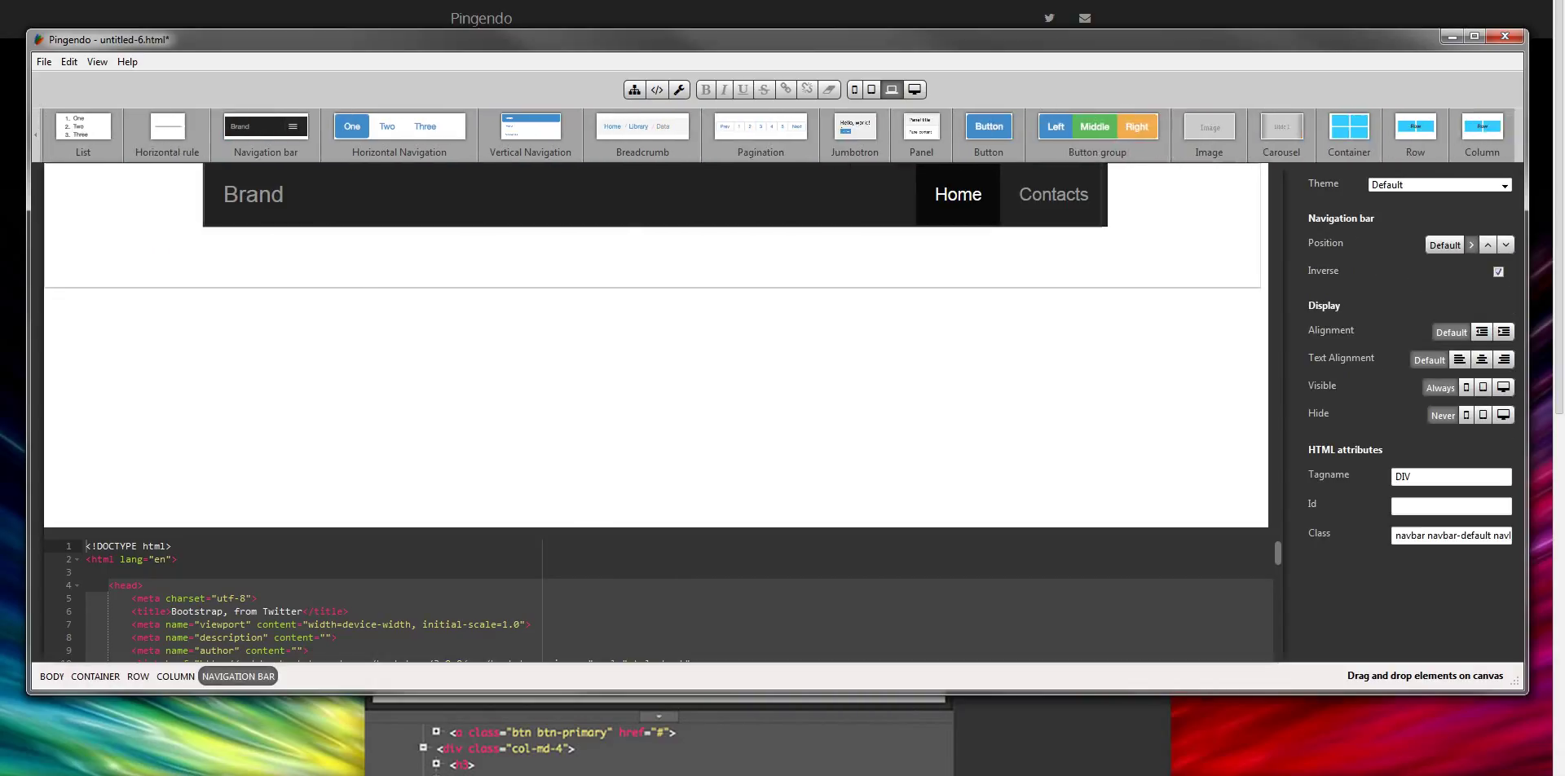
drag(1349, 126, 957, 298)
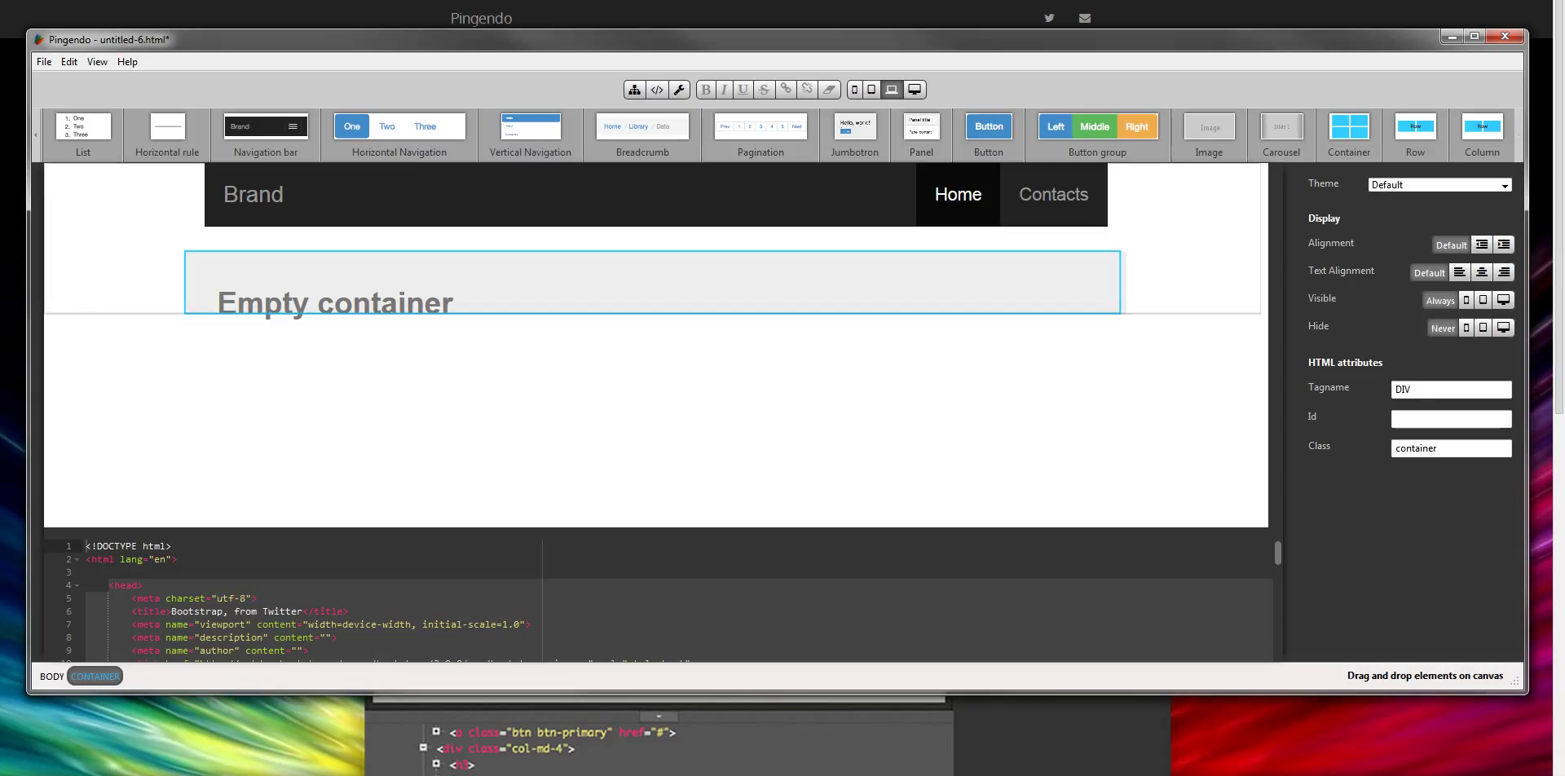
drag(1281, 126, 859, 299)
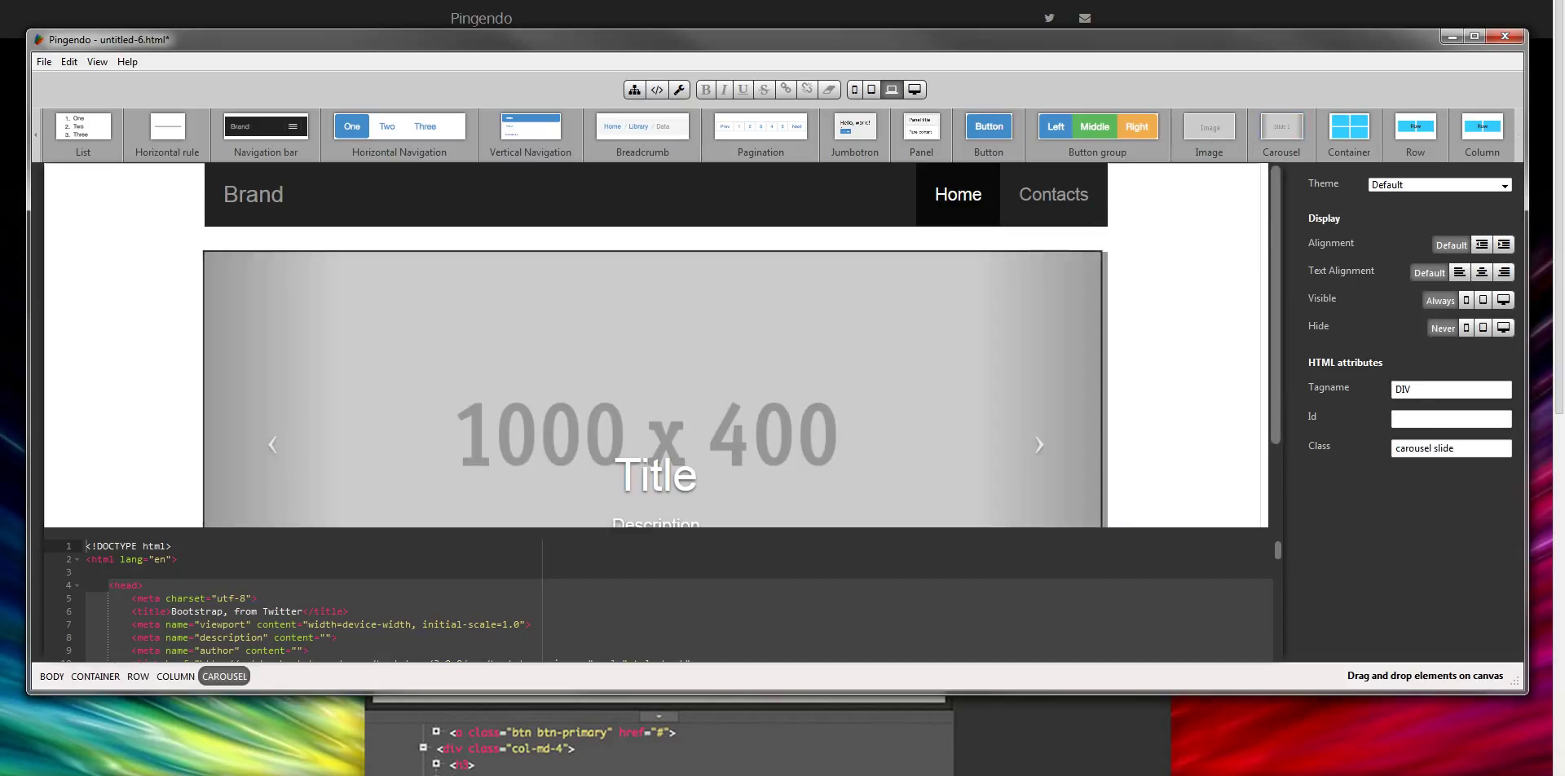
Add a third container below the carousel and place a paragraph inside it.
scroll(656, 342, down, 1)
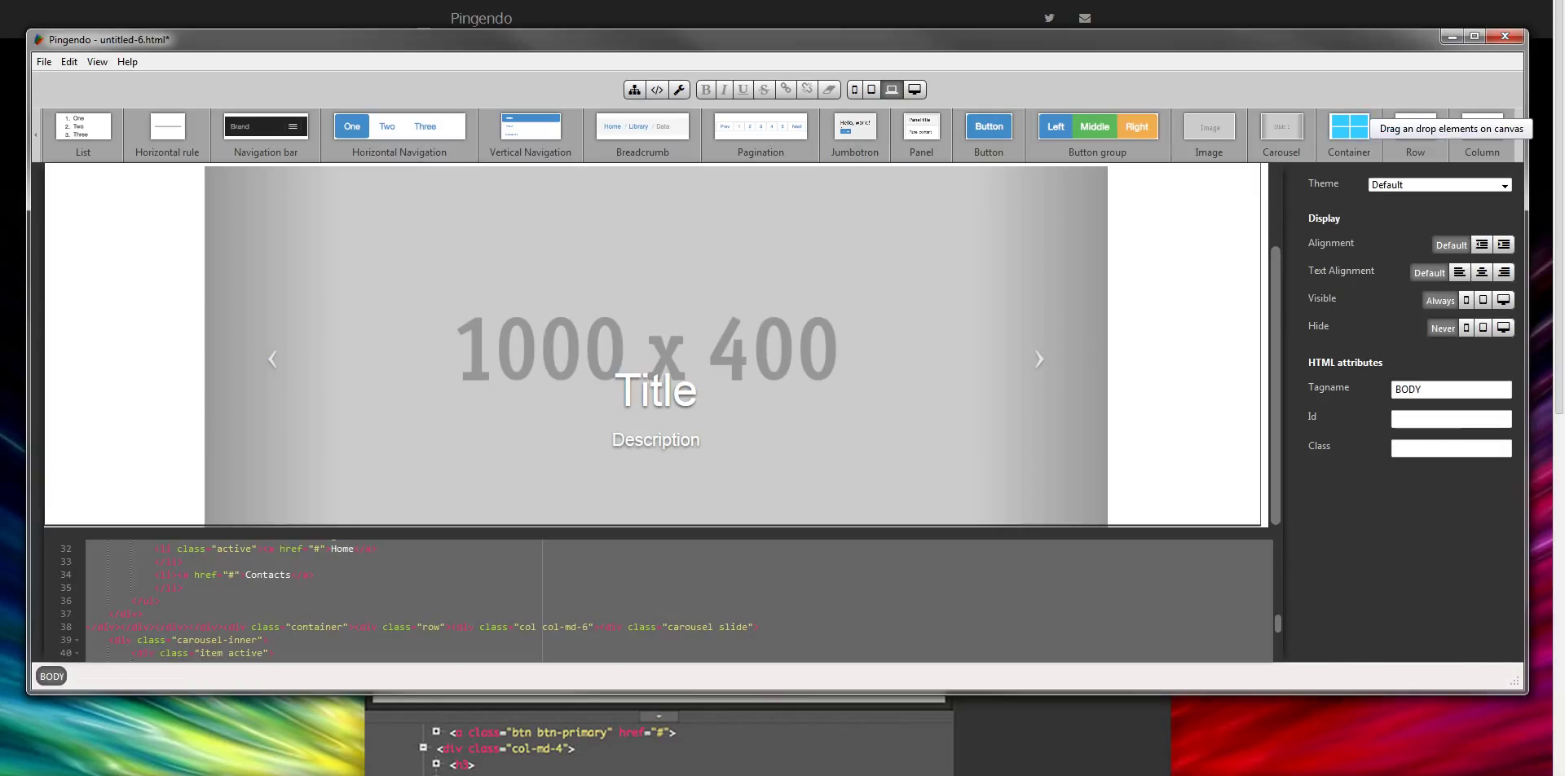
drag(1349, 129, 1178, 356)
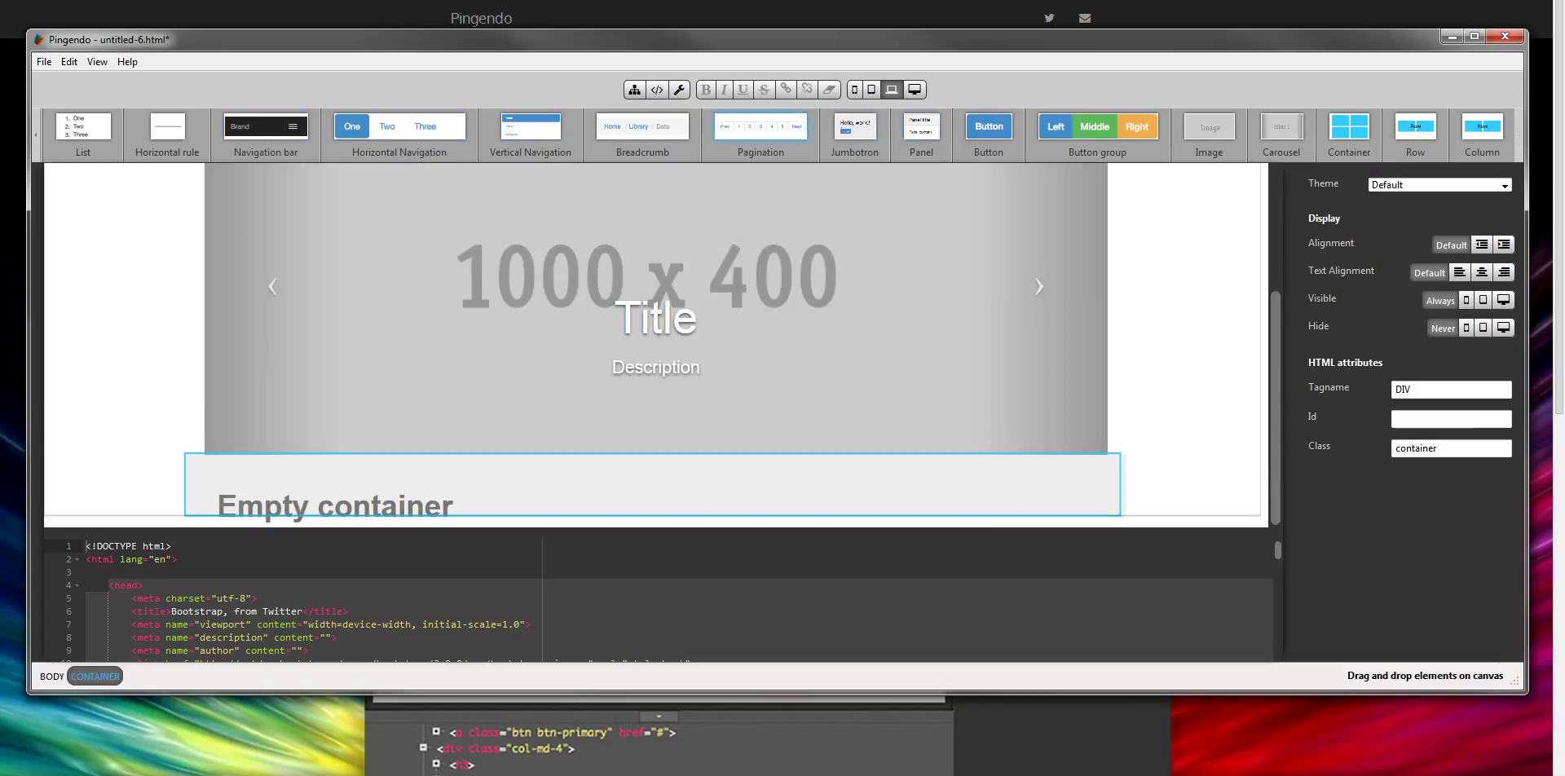
scroll(774, 134, up, 3)
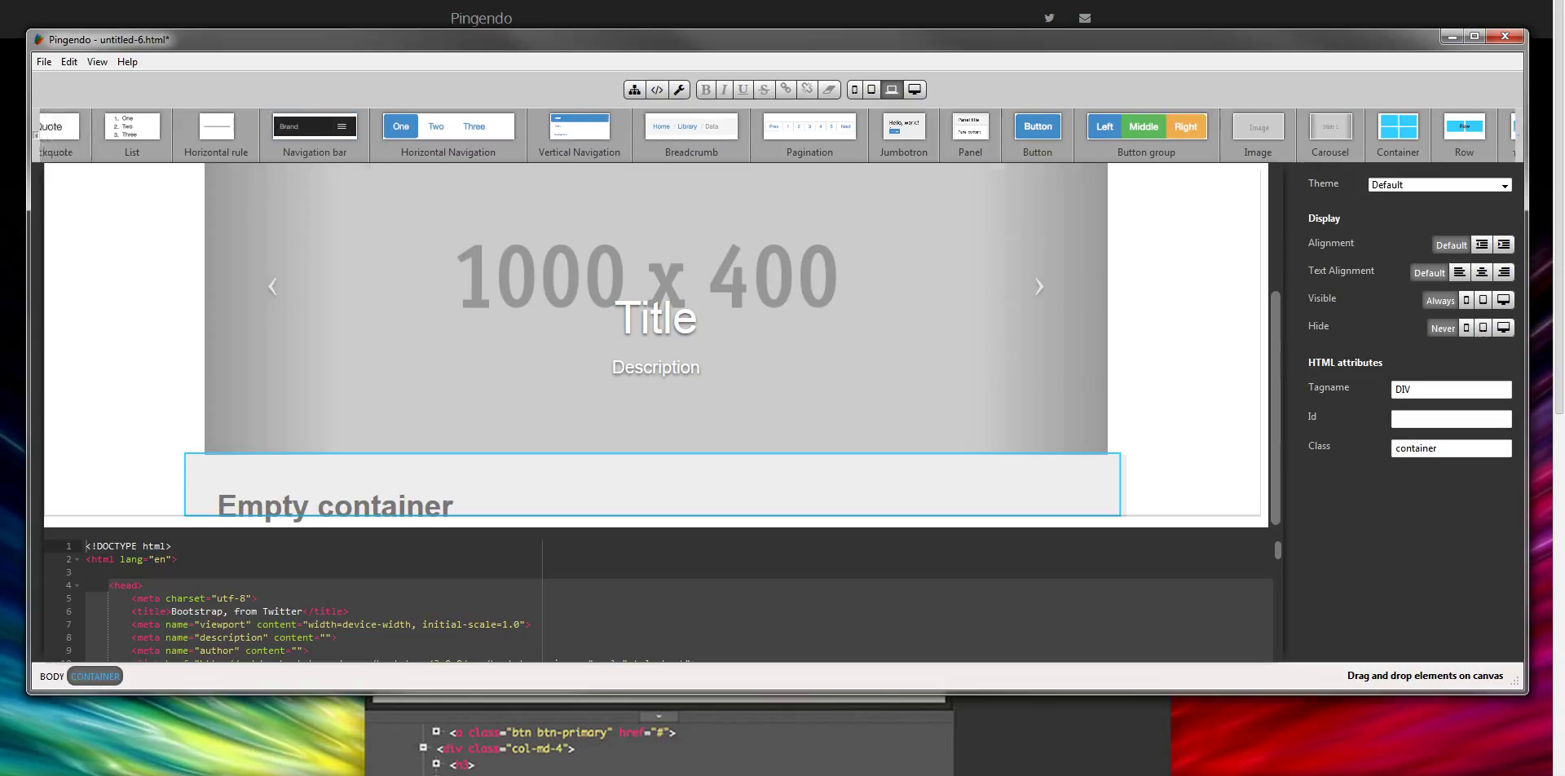
drag(82, 126, 301, 473)
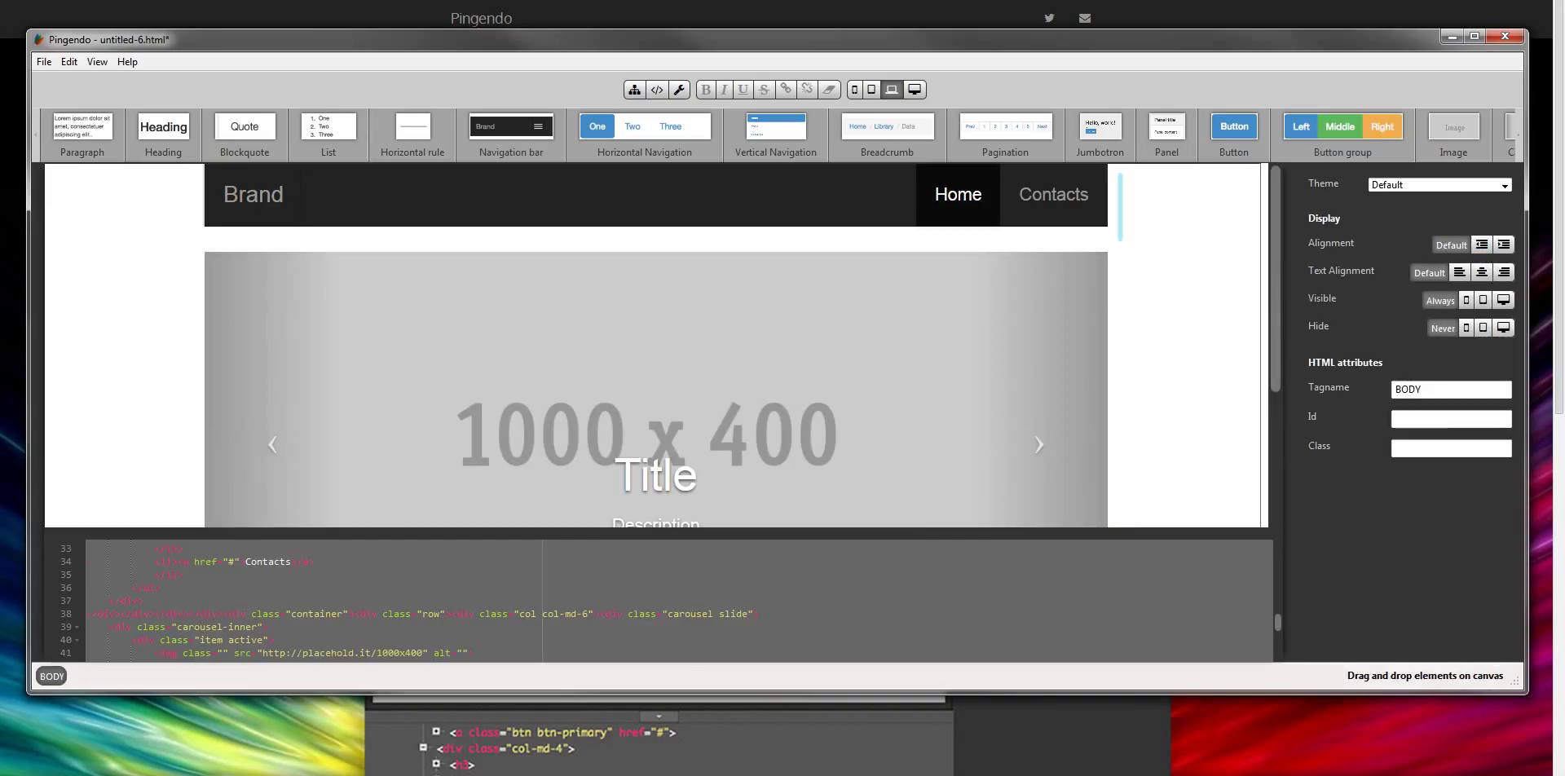
Save the page as index.html in the Nouveau dossier folder.
click(44, 61)
click(76, 153)
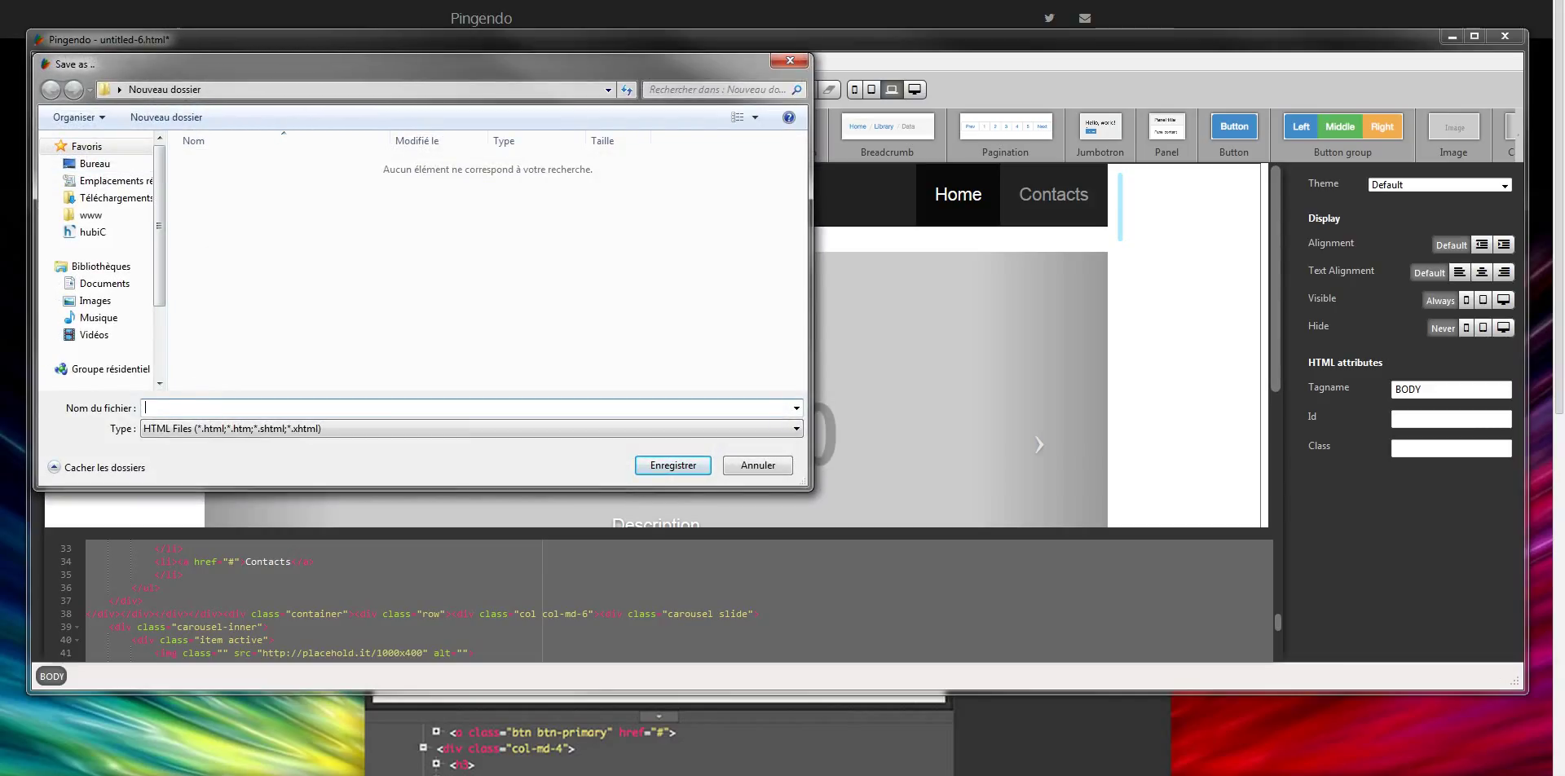
text(index.html)
key(Return)
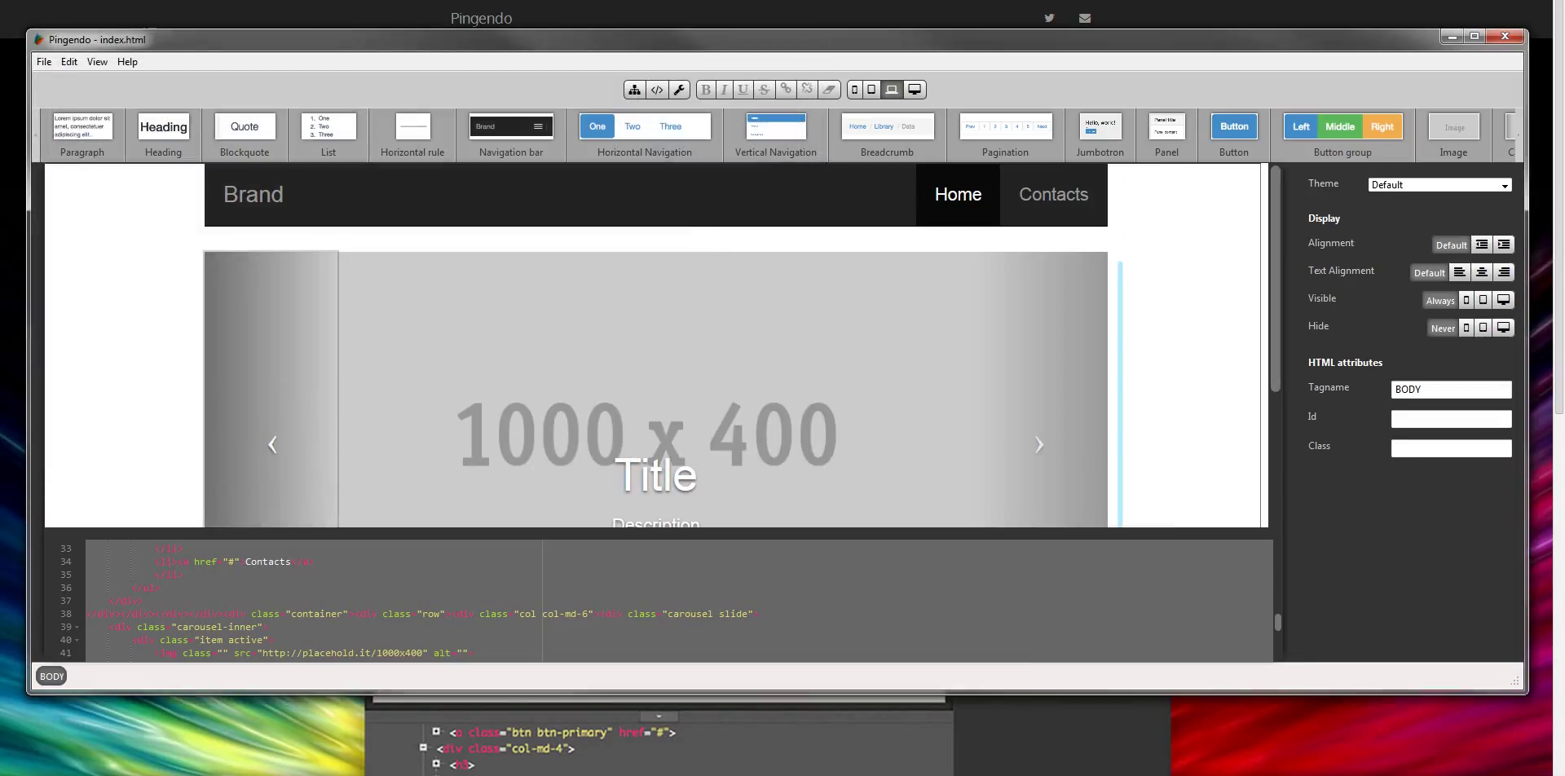
Preview the page in Chrome and return to the index.html window in Pingendo.
click(44, 62)
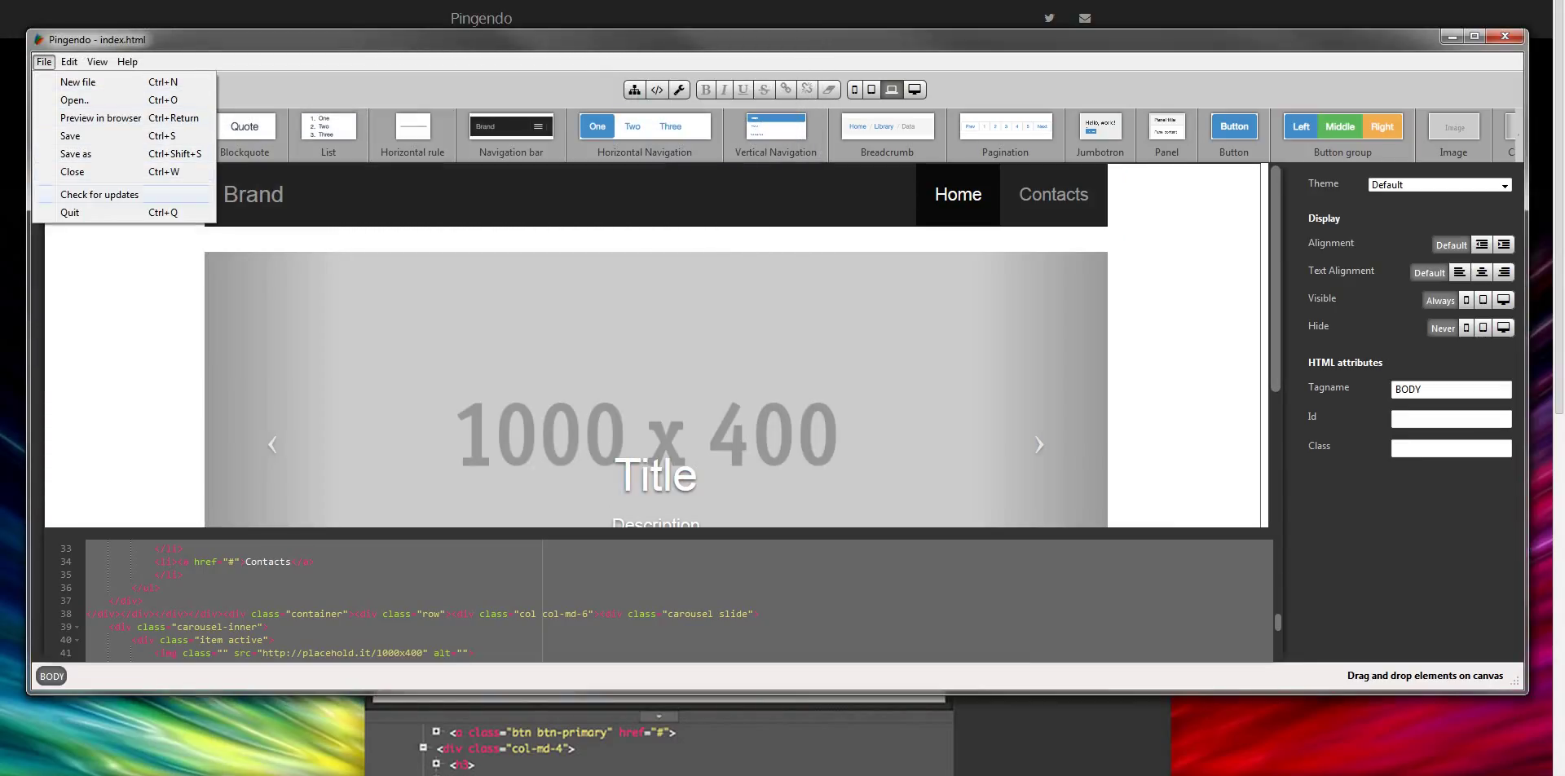
click(100, 117)
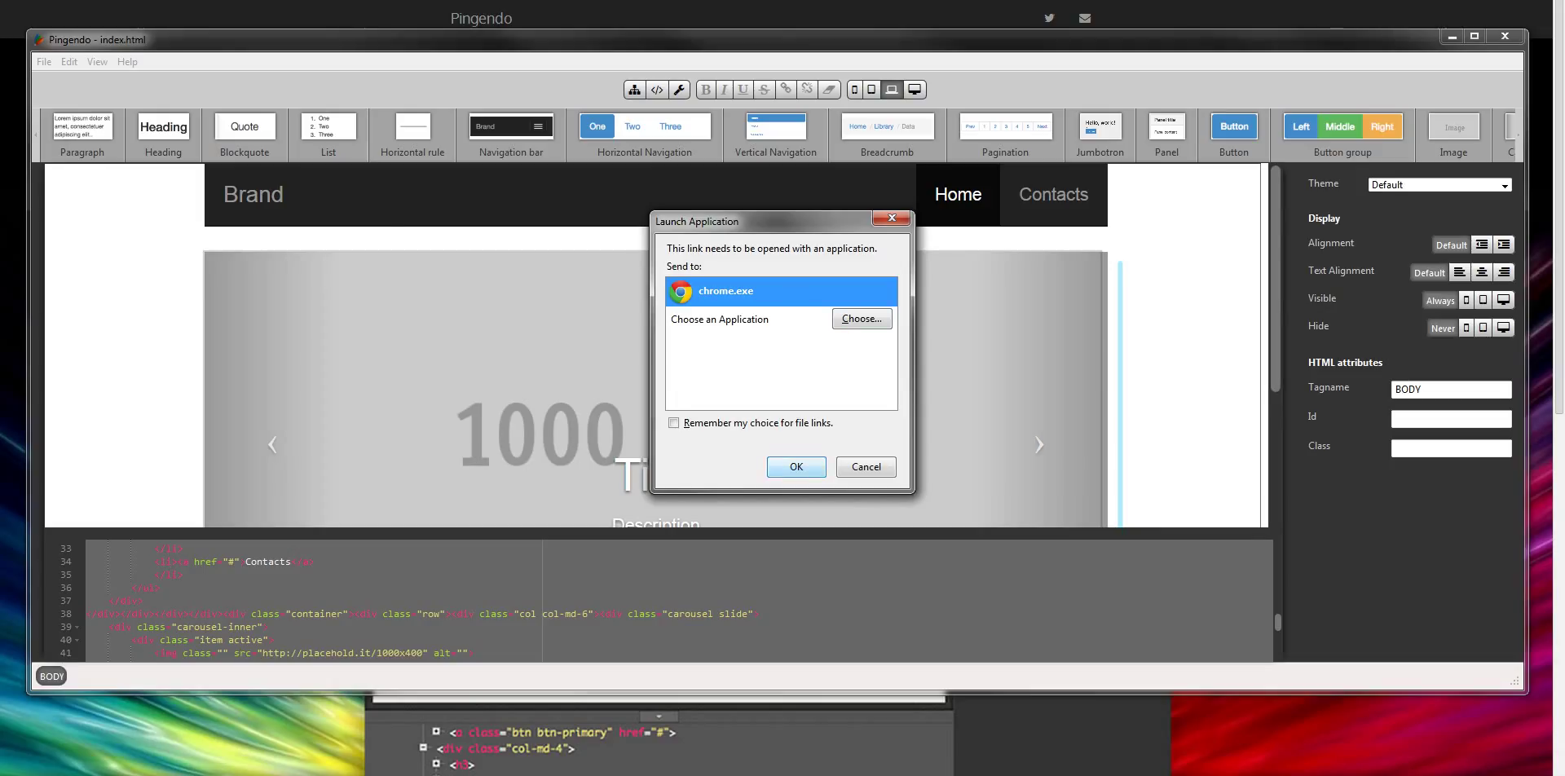
click(796, 467)
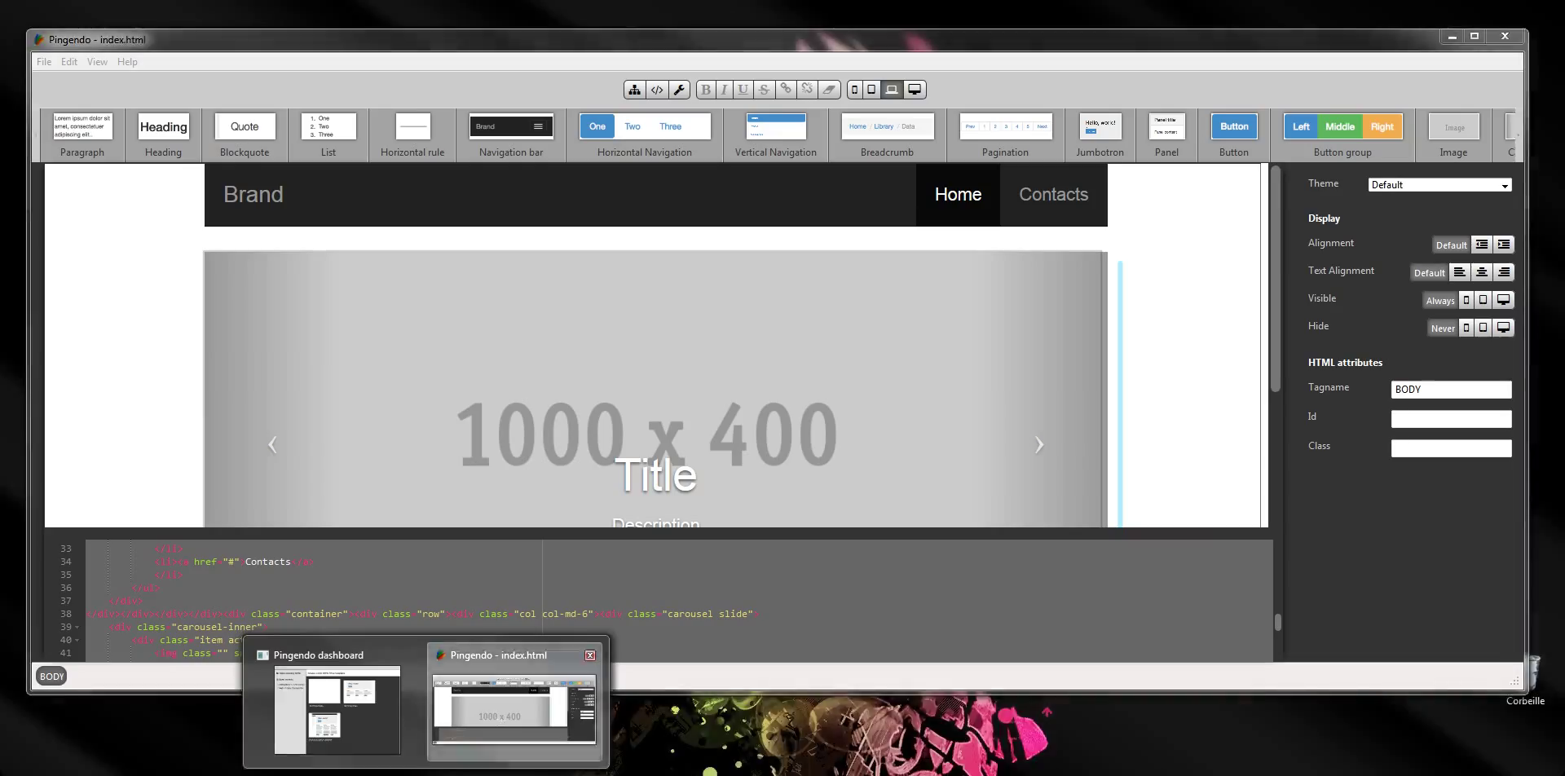
click(514, 705)
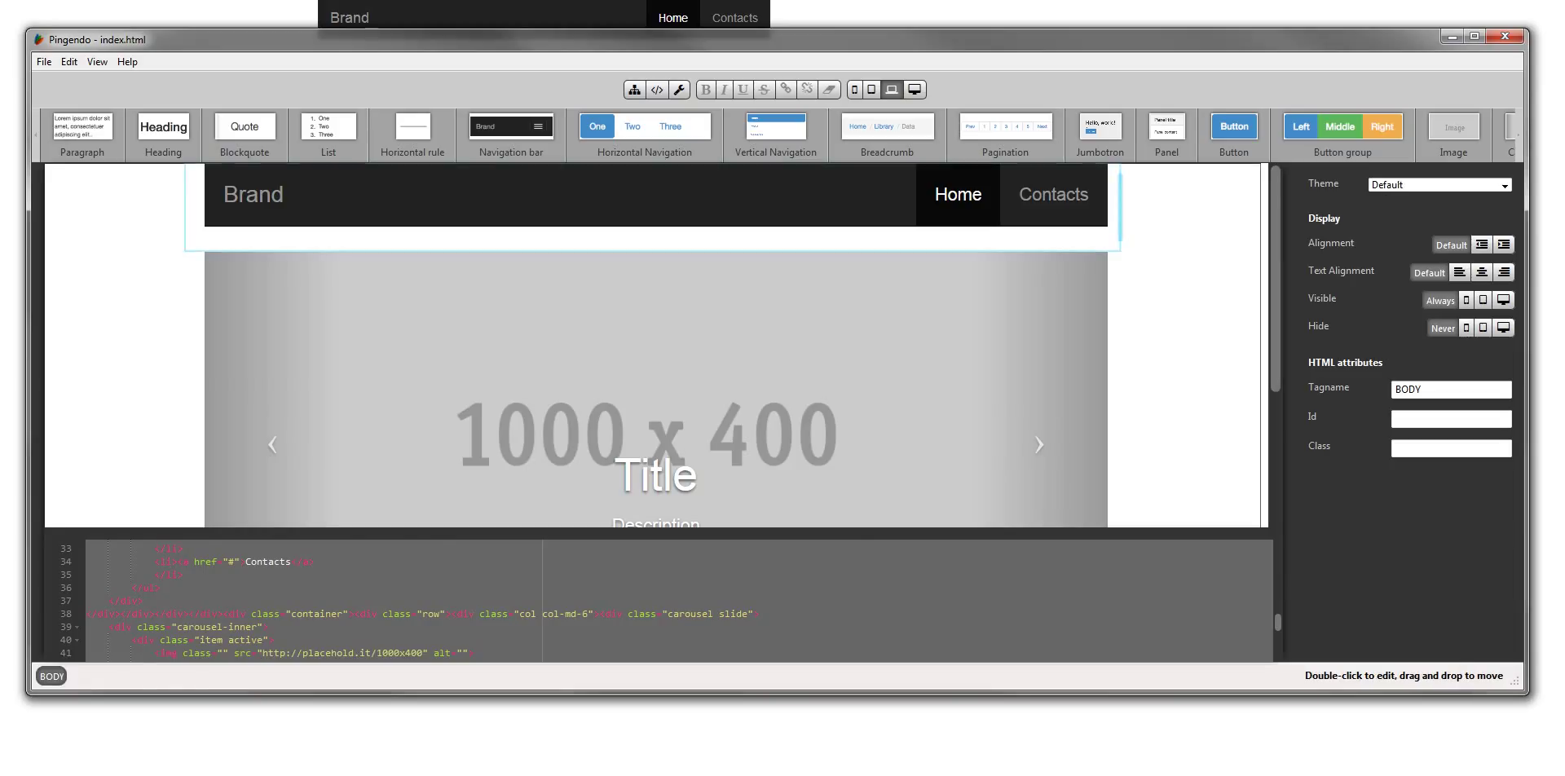
Switch the canvas to the large desktop size and widen the navigation bar and carousel columns to 12 grid columns each.
click(652, 238)
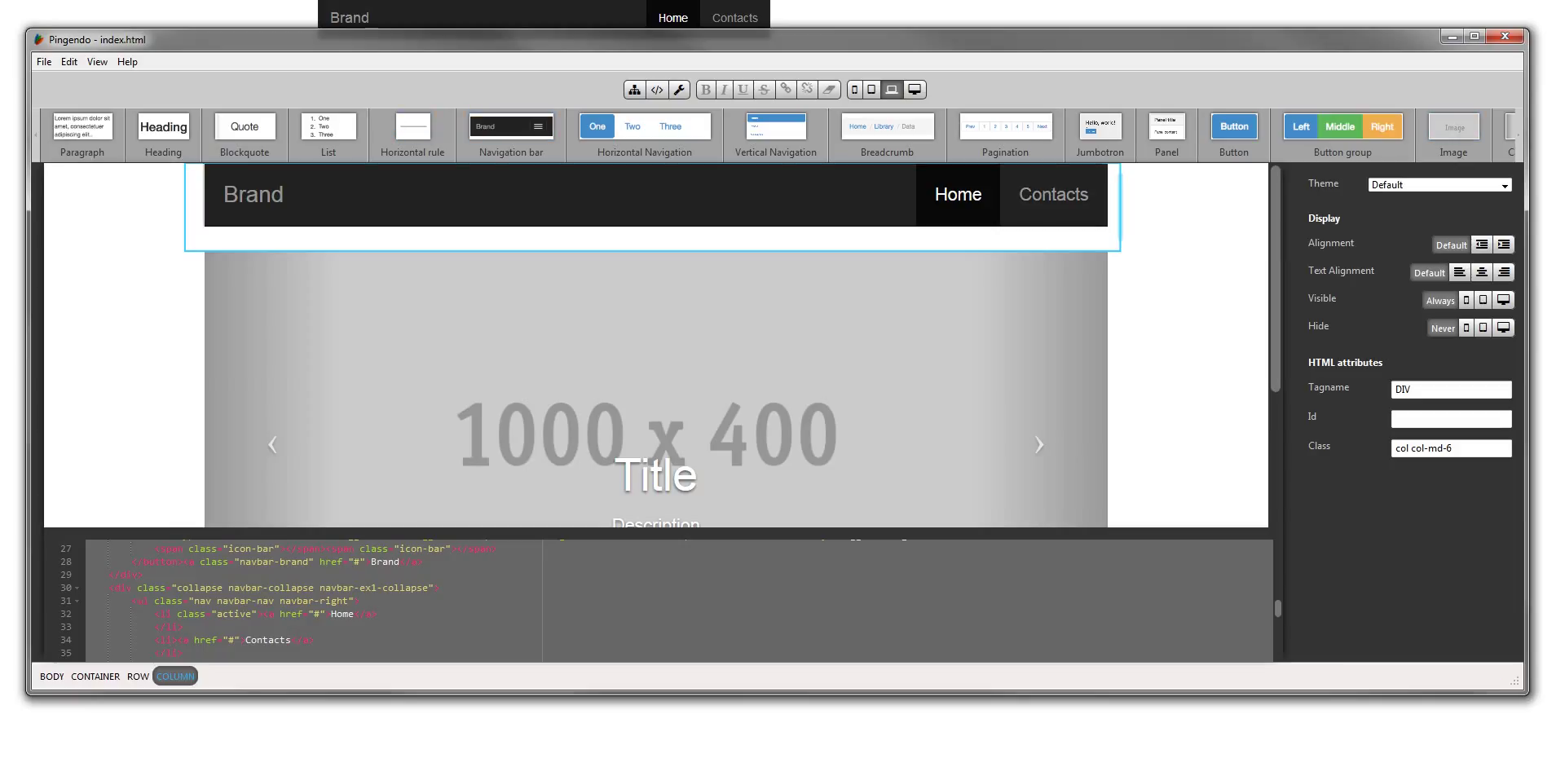
click(914, 90)
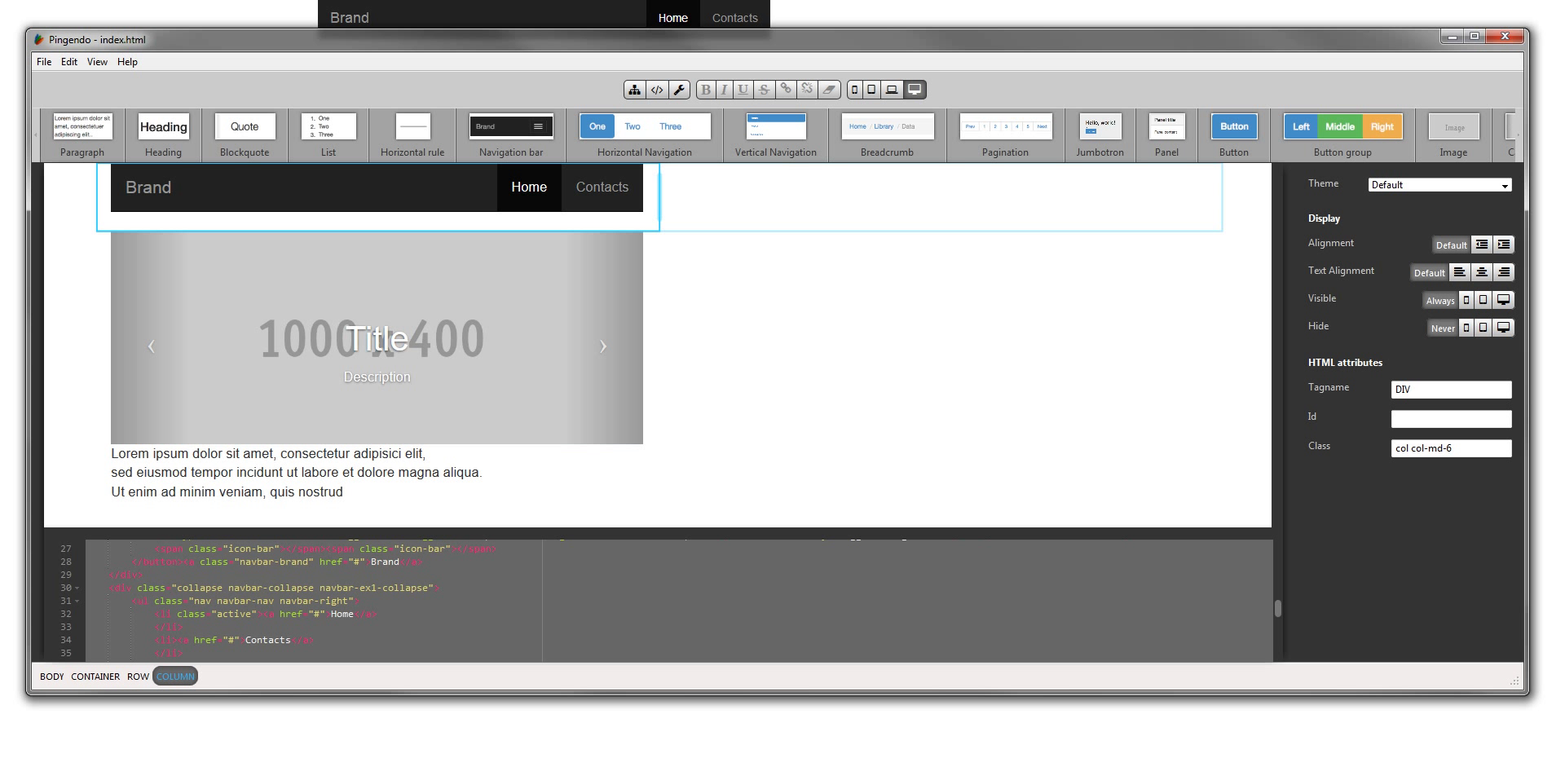
click(689, 282)
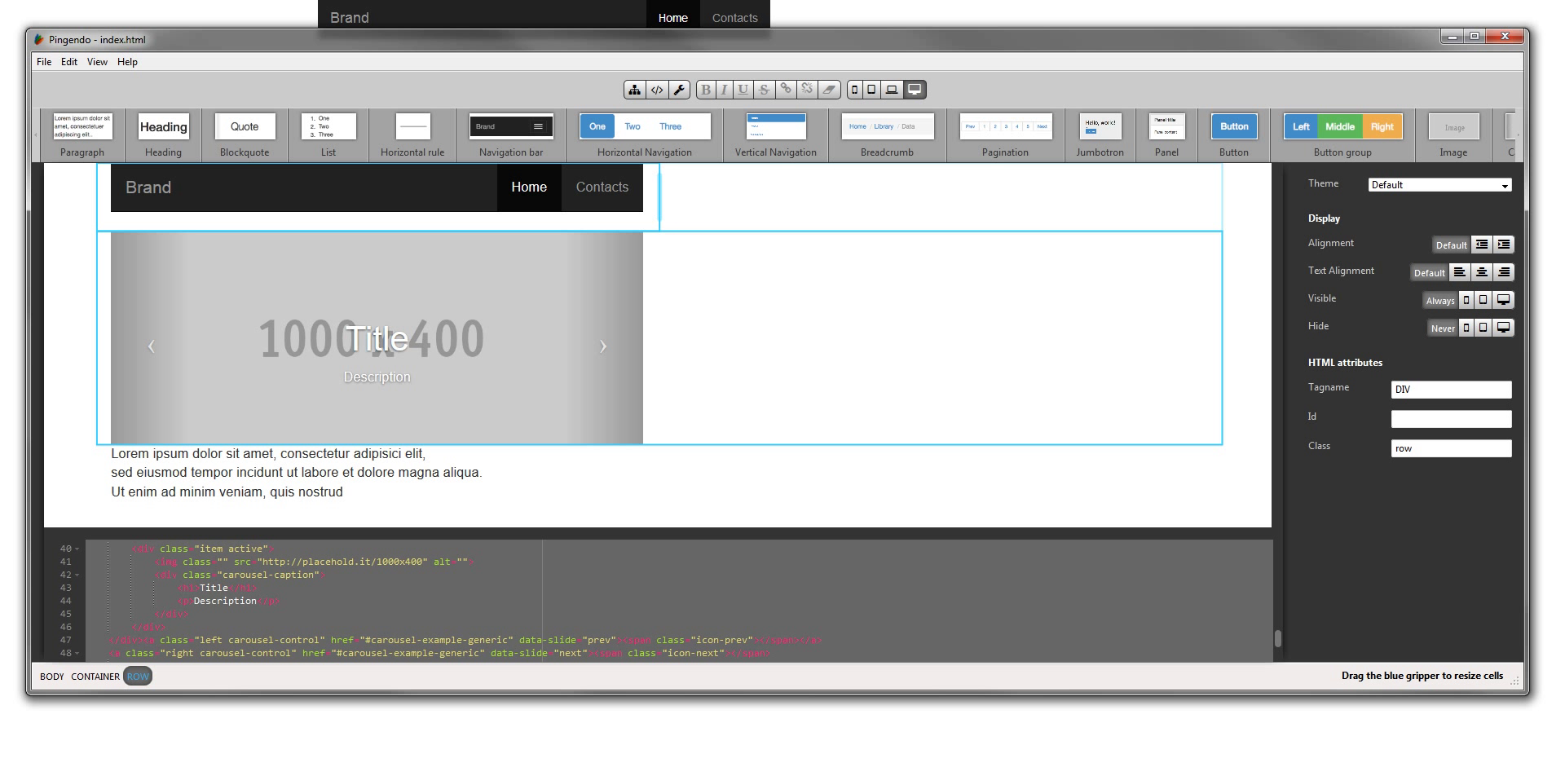
drag(659, 197, 1221, 196)
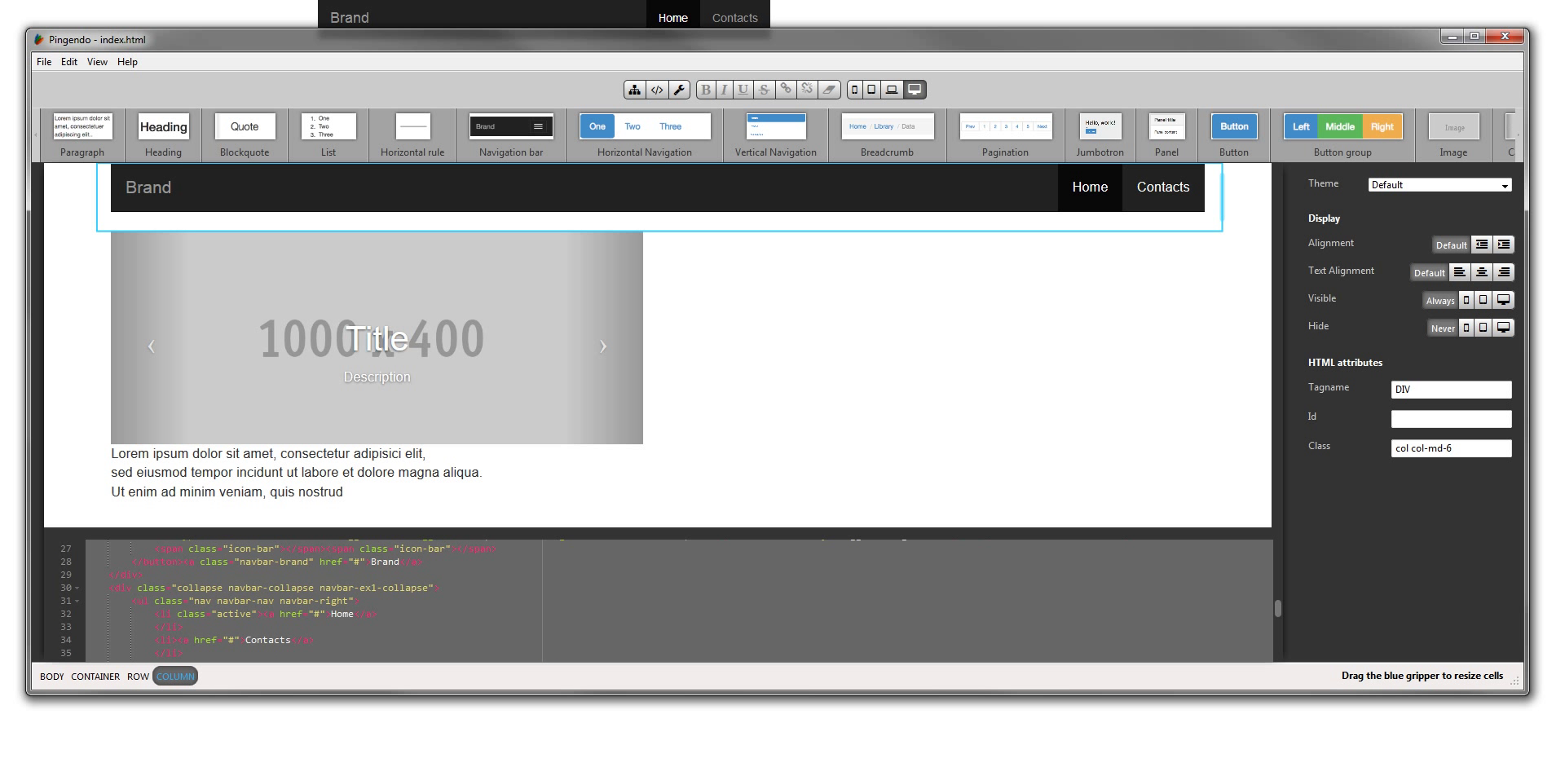
drag(659, 326, 1222, 326)
Save the page, reload its preview in the browser and return to the page editor.
click(44, 61)
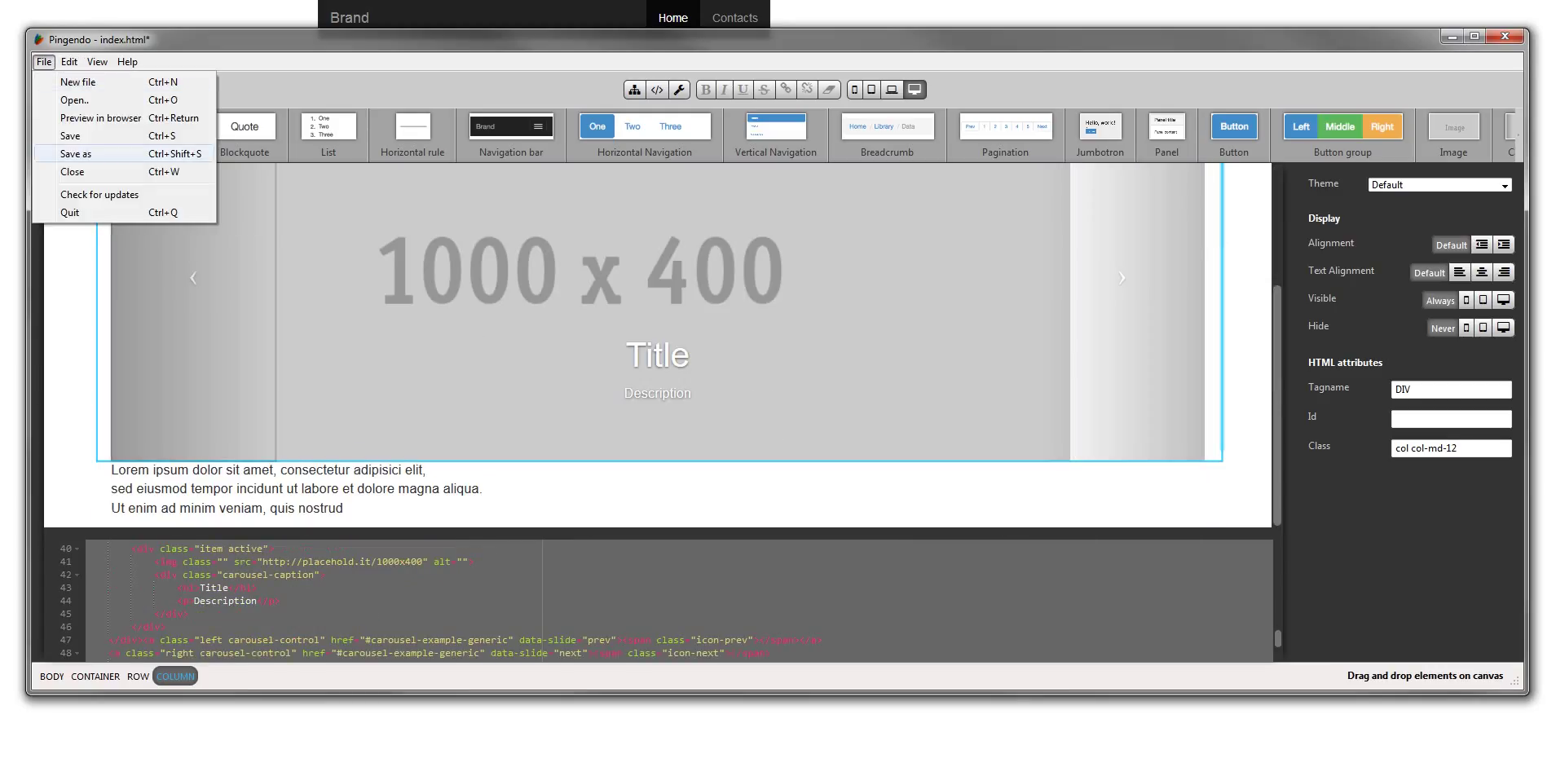
click(71, 136)
key(alt+Tab)
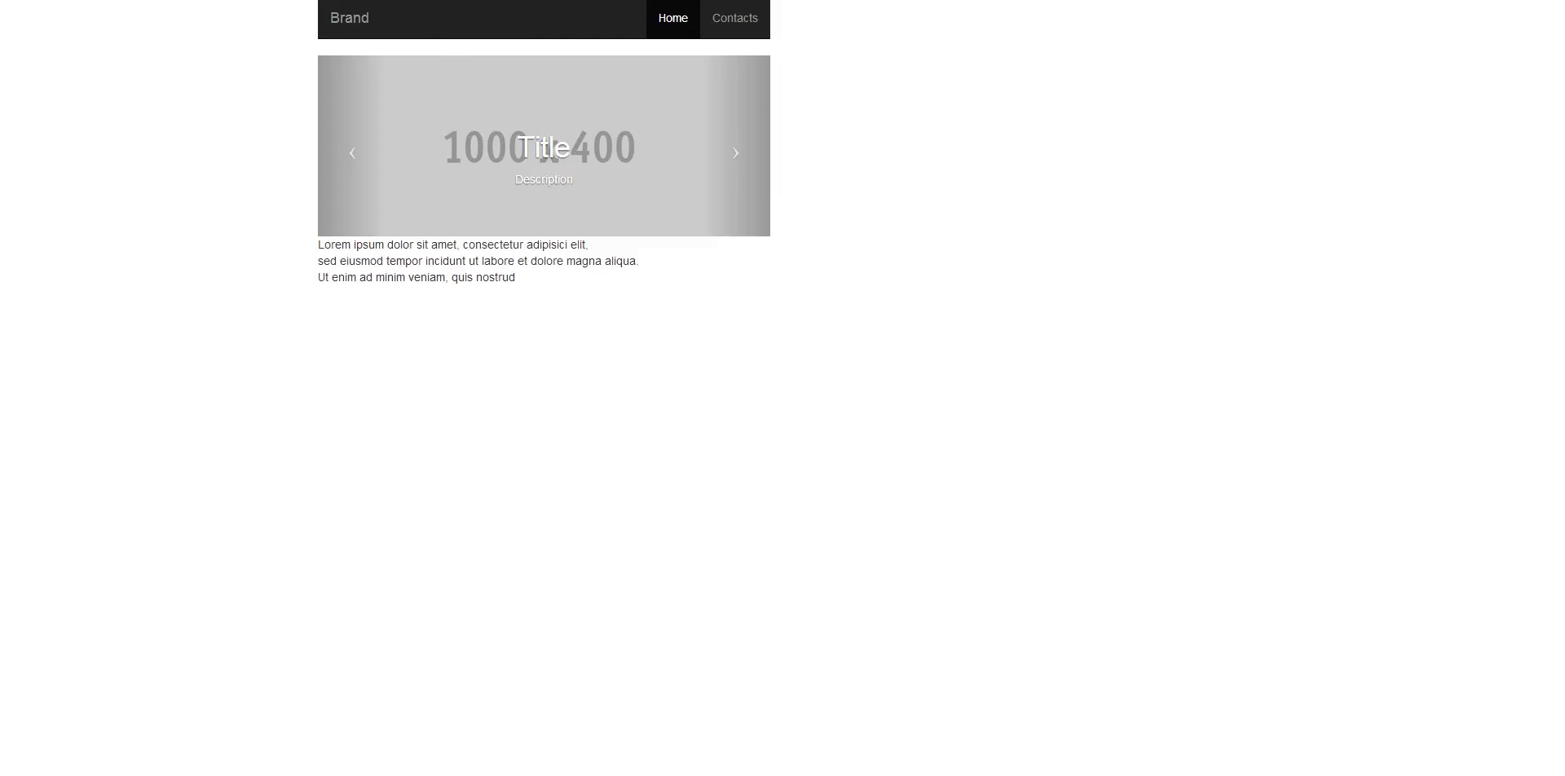
key(F5)
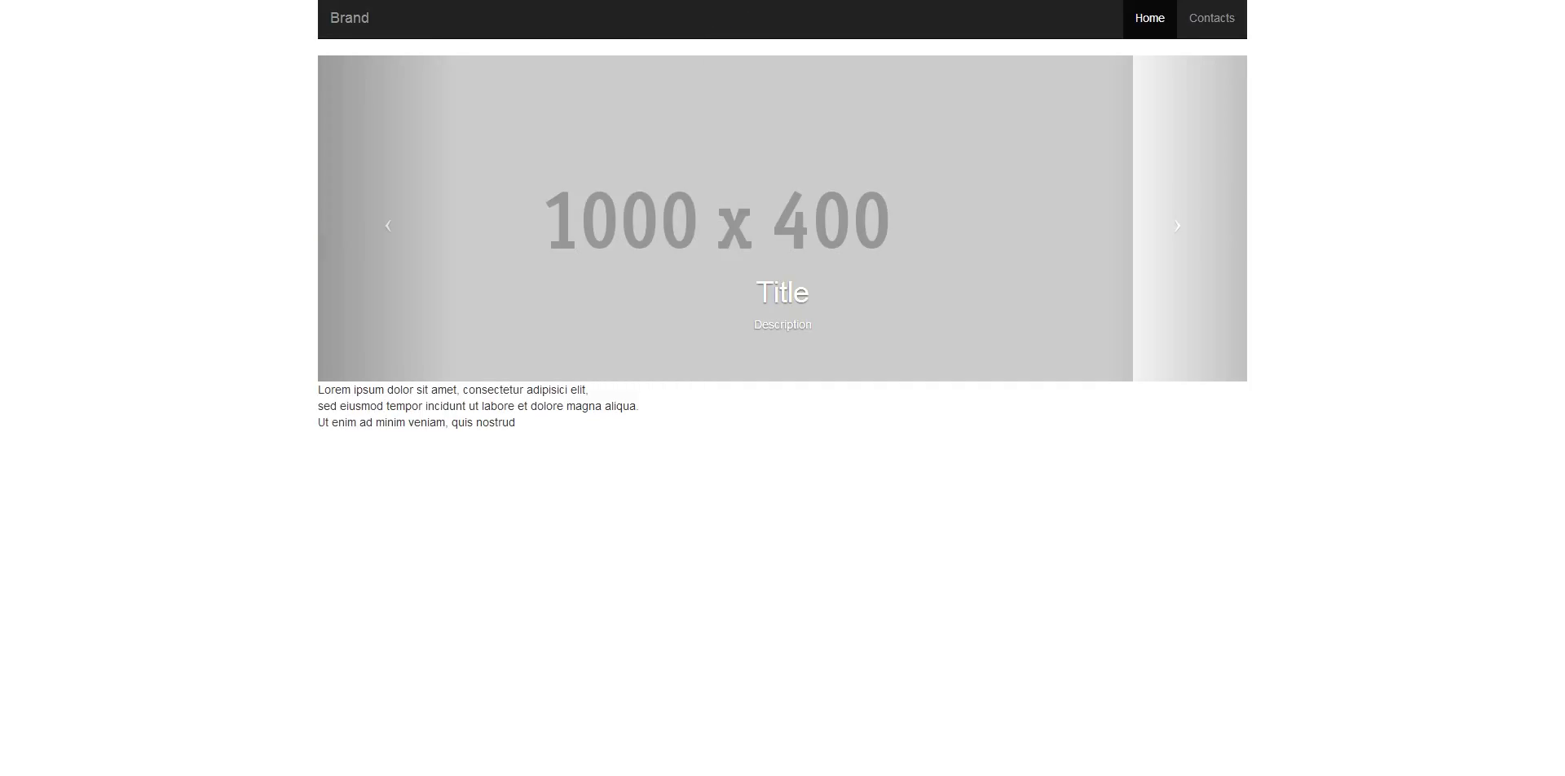
key(alt+Tab)
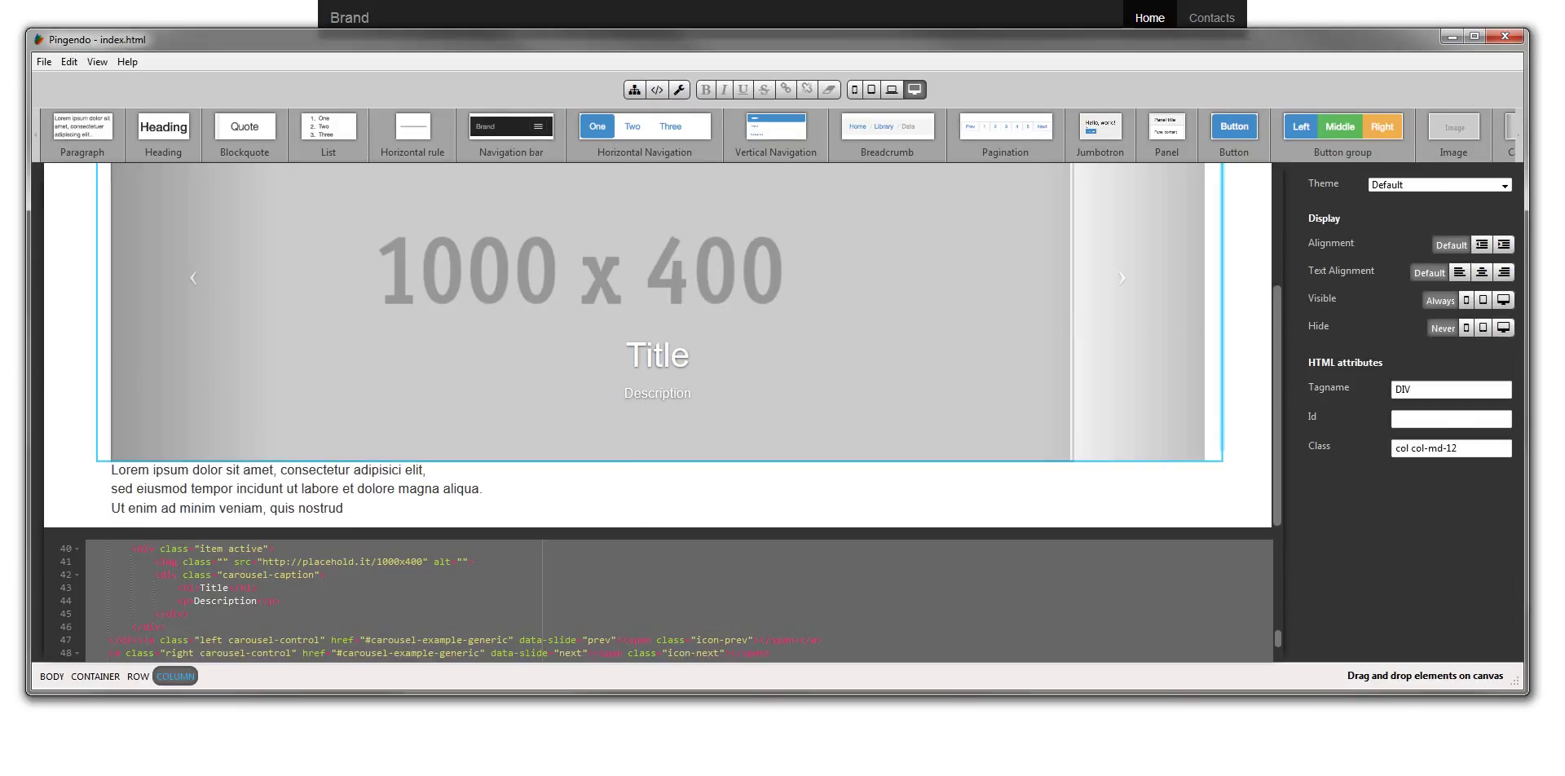
Place an image below the paragraph and narrow the column holding both to col-md-2.
drag(776, 29, 776, 77)
scroll(658, 368, down, 2)
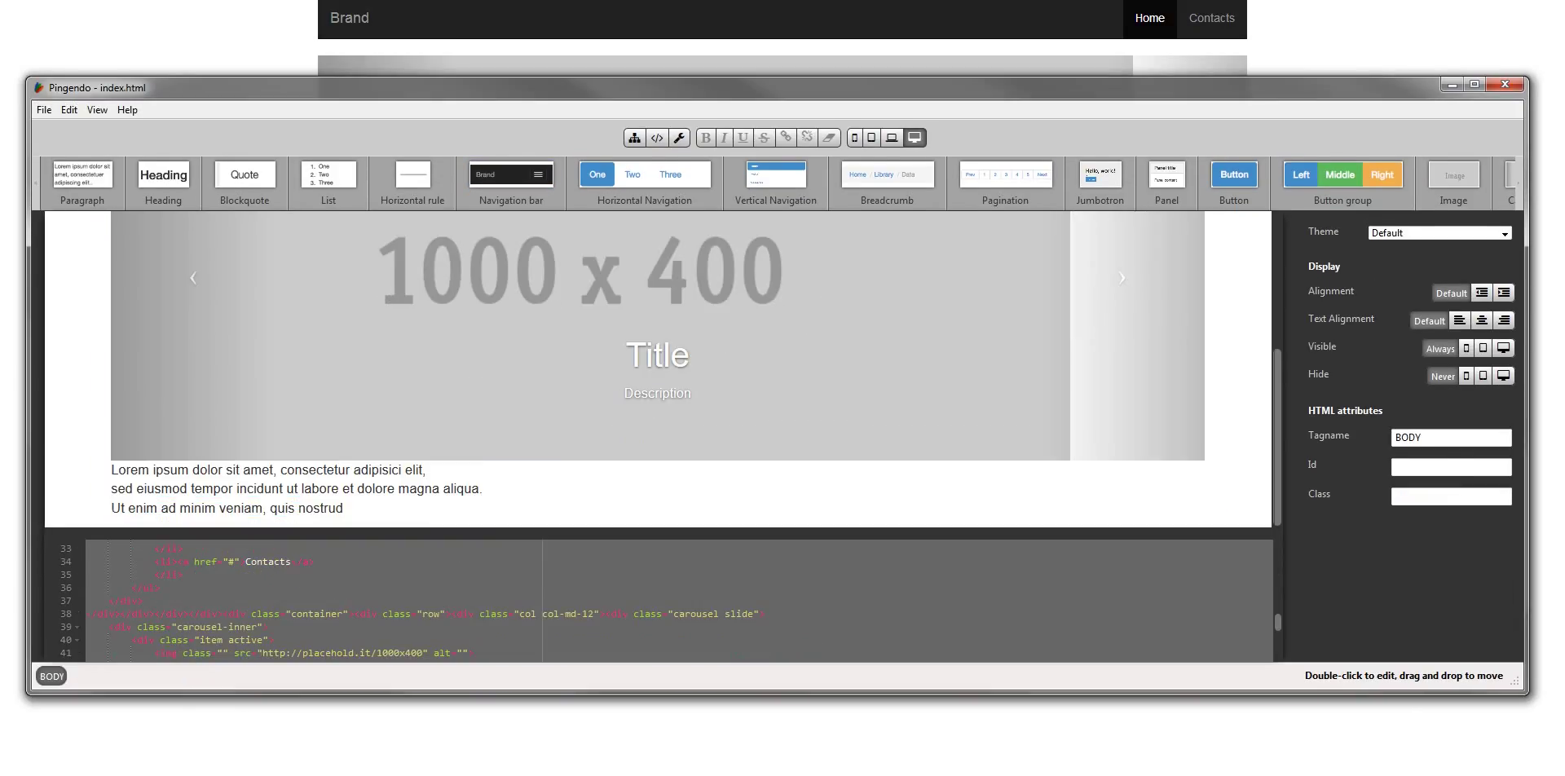
click(619, 489)
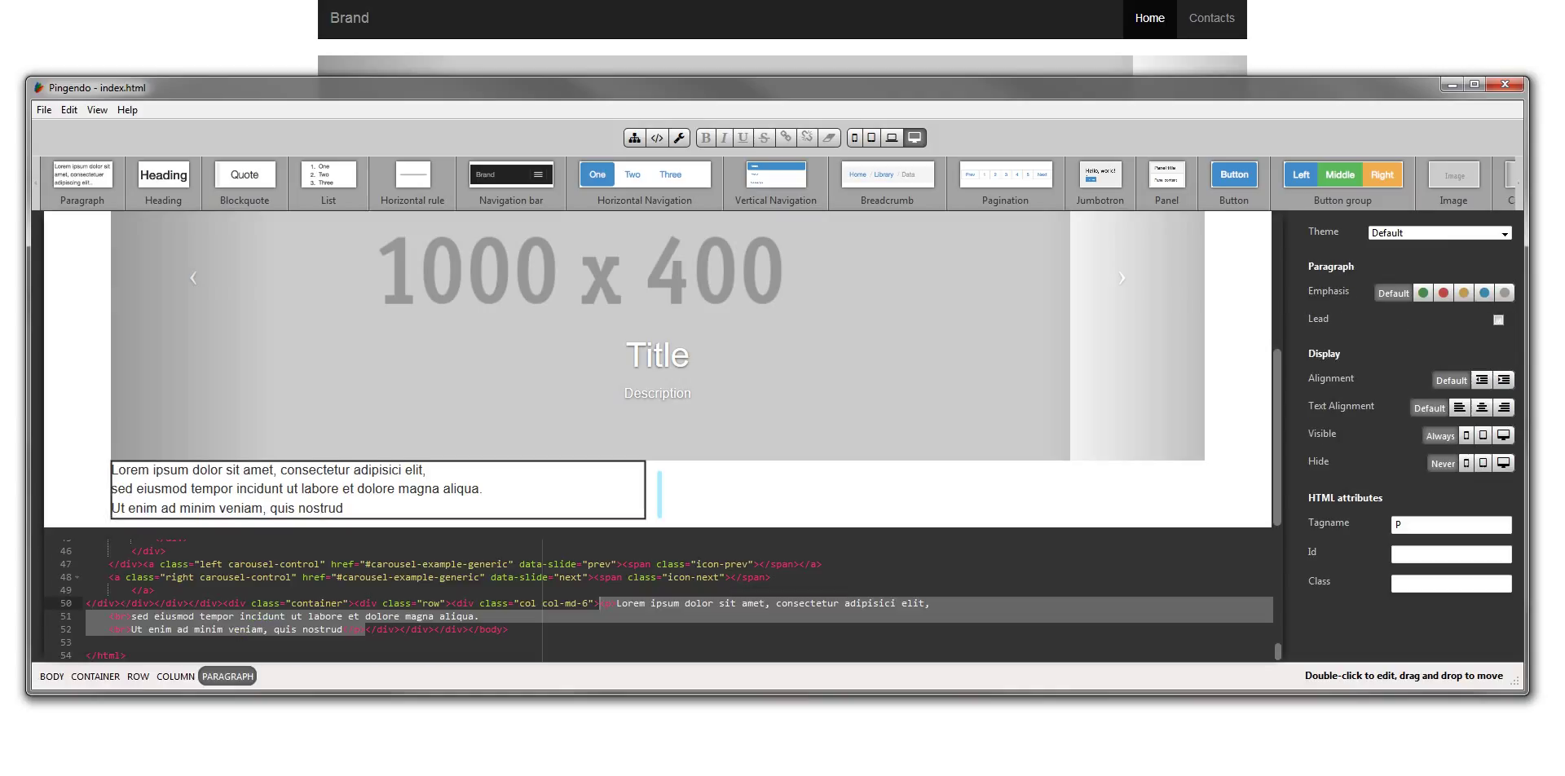
scroll(1209, 174, right, 3)
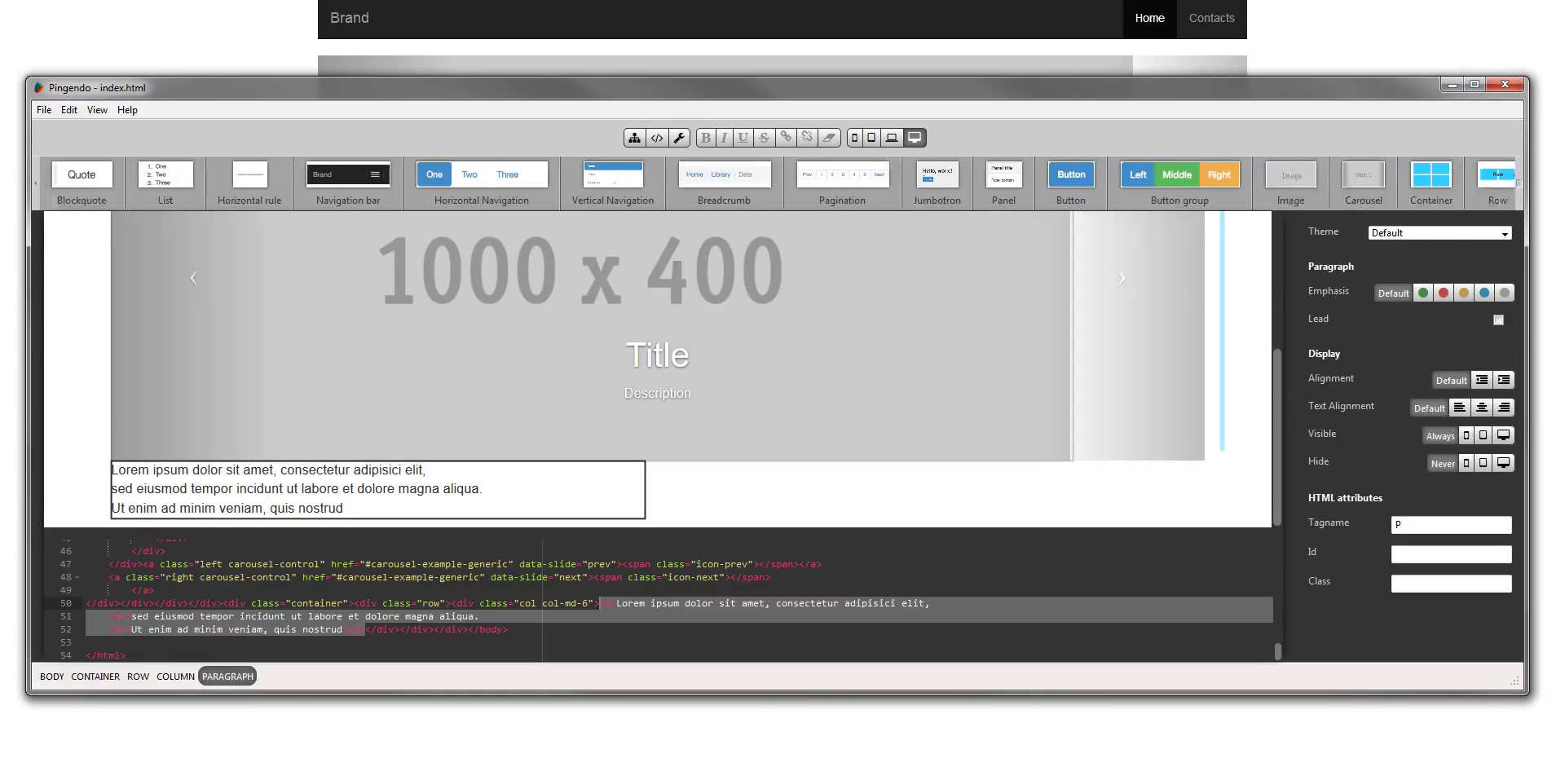
drag(1209, 174, 350, 497)
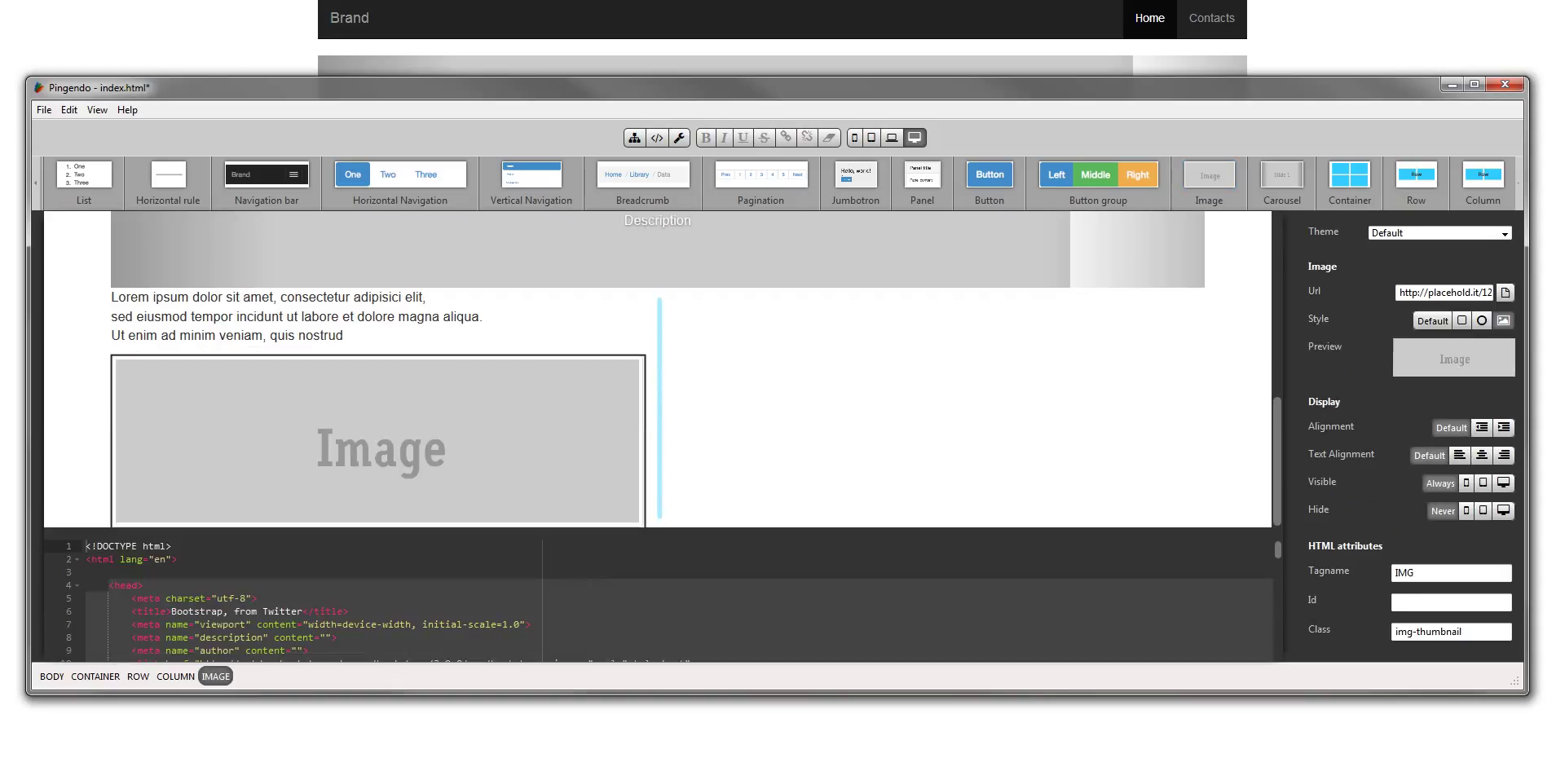
drag(659, 407, 285, 416)
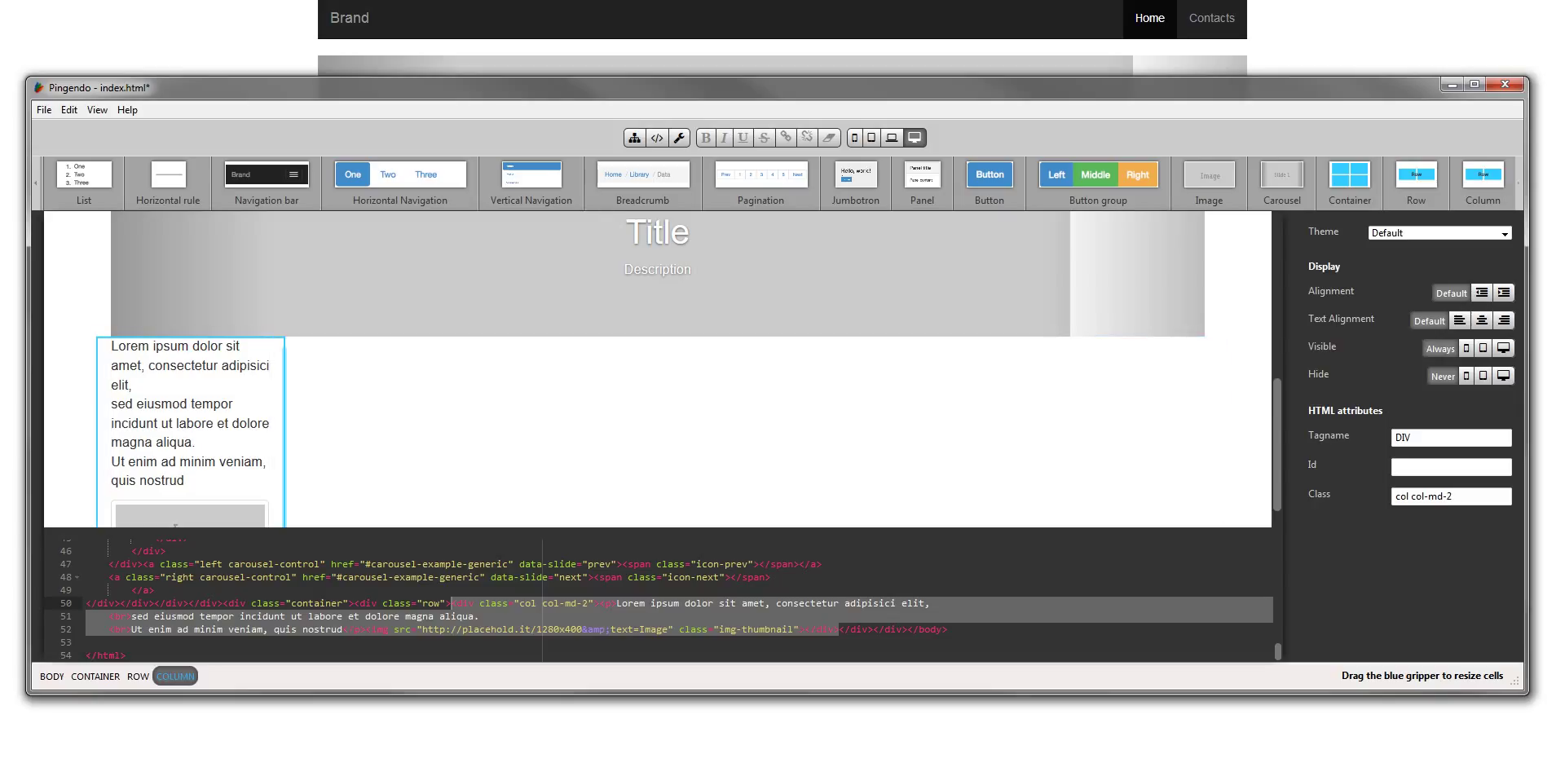
Add an empty container below the carousel and move the paragraph and image column into it.
click(70, 424)
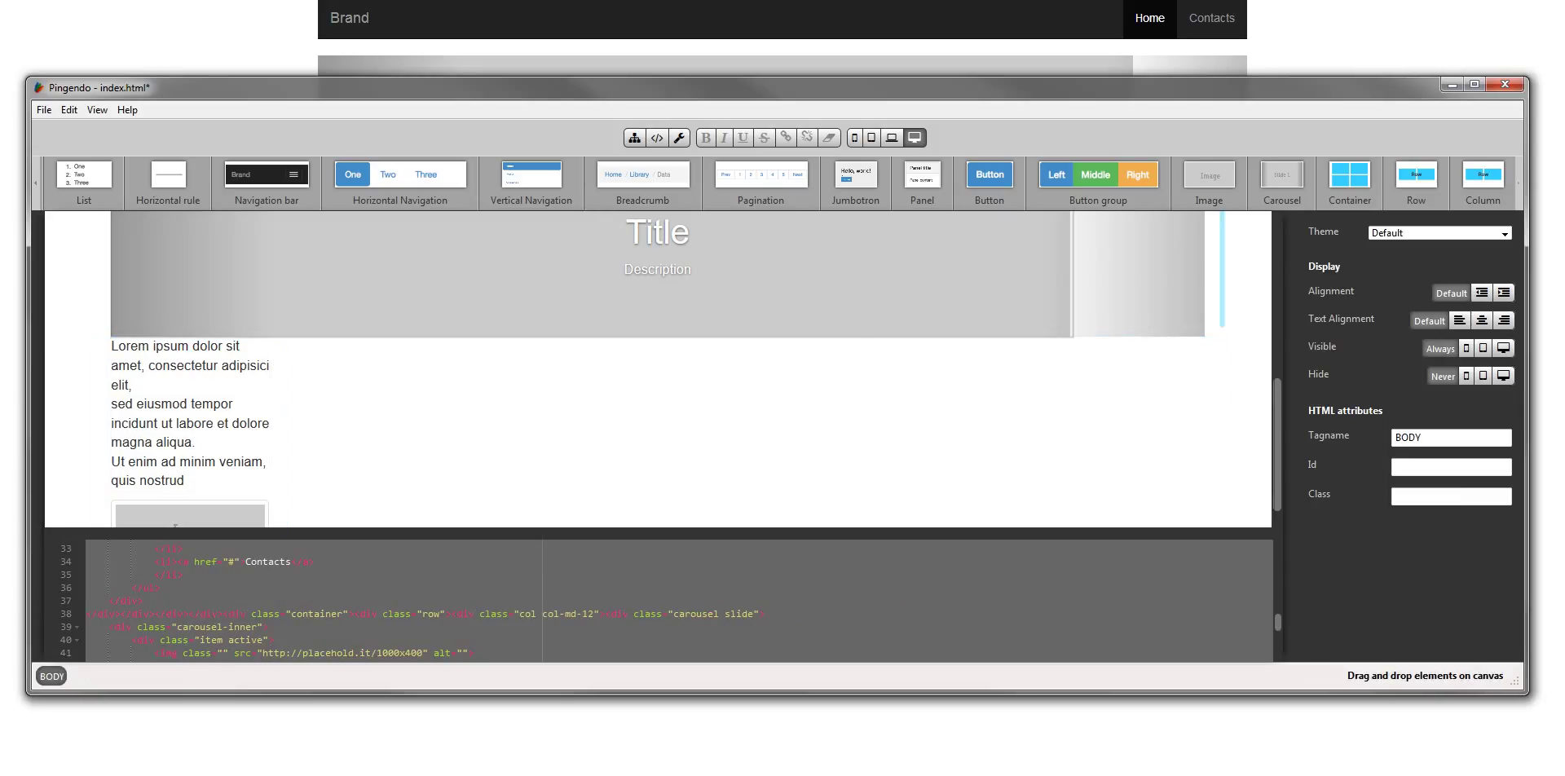
drag(1221, 269, 605, 372)
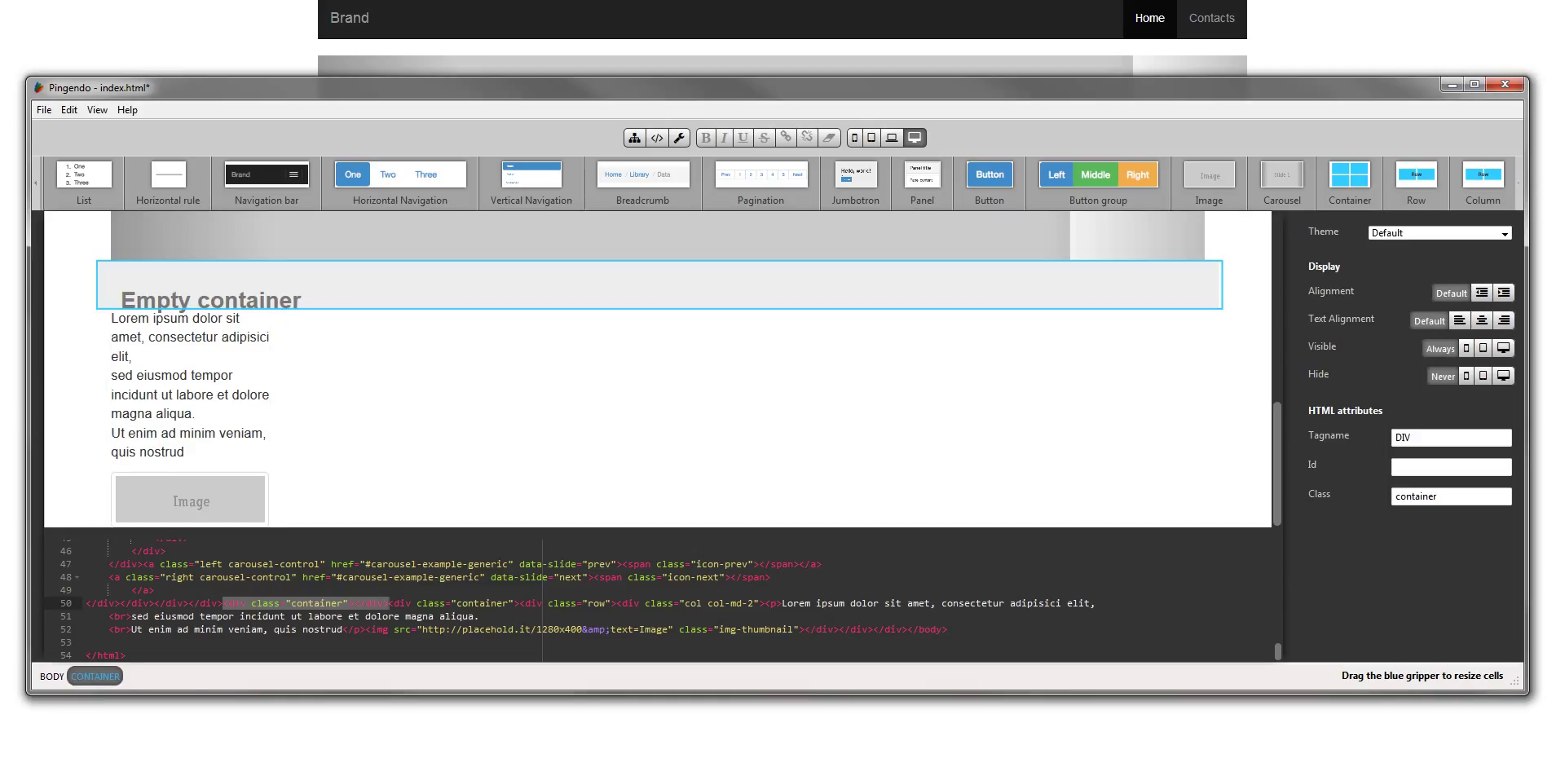
click(366, 408)
click(279, 408)
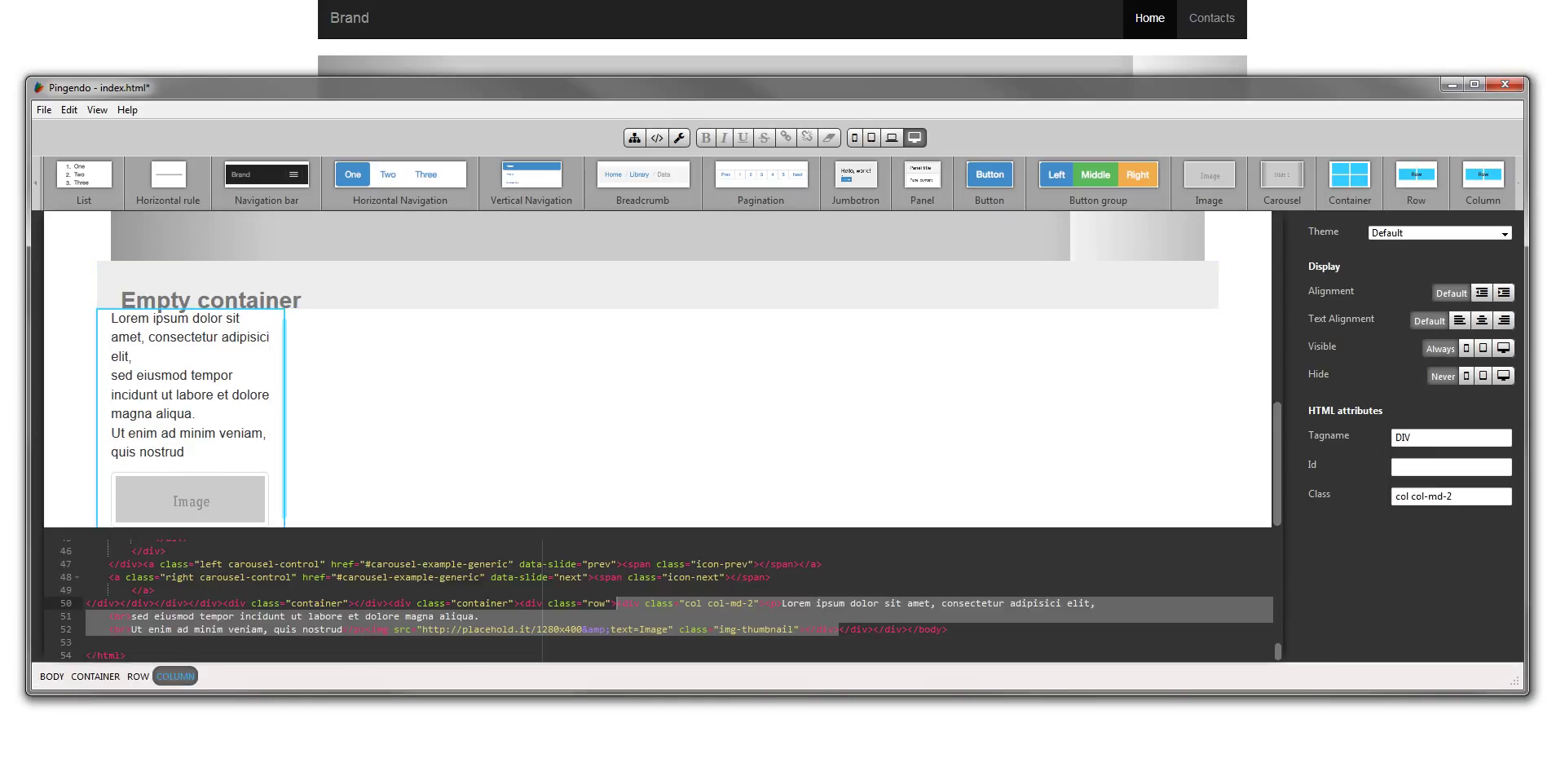
key(Delete)
key(ctrl+z)
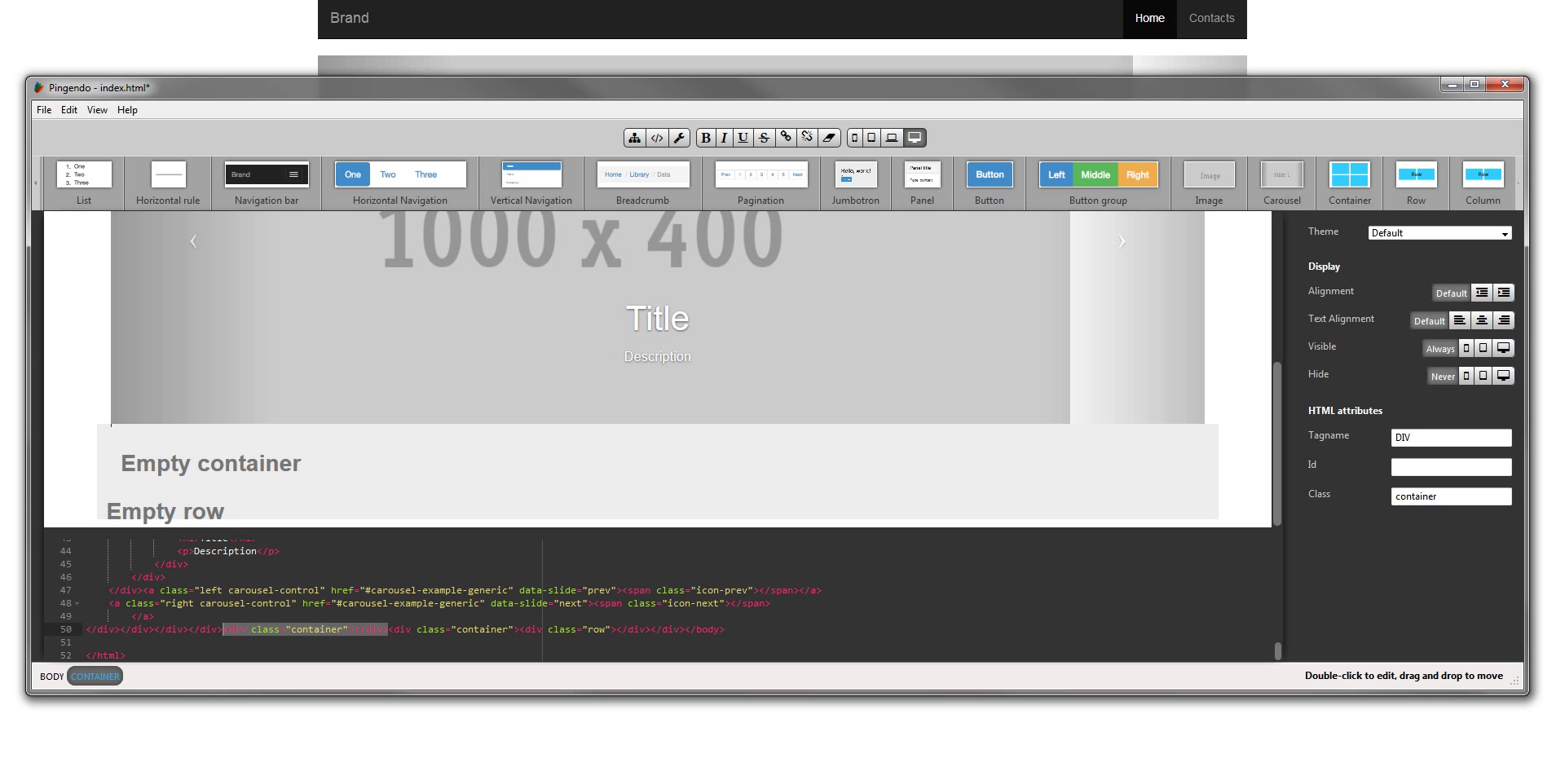
click(367, 359)
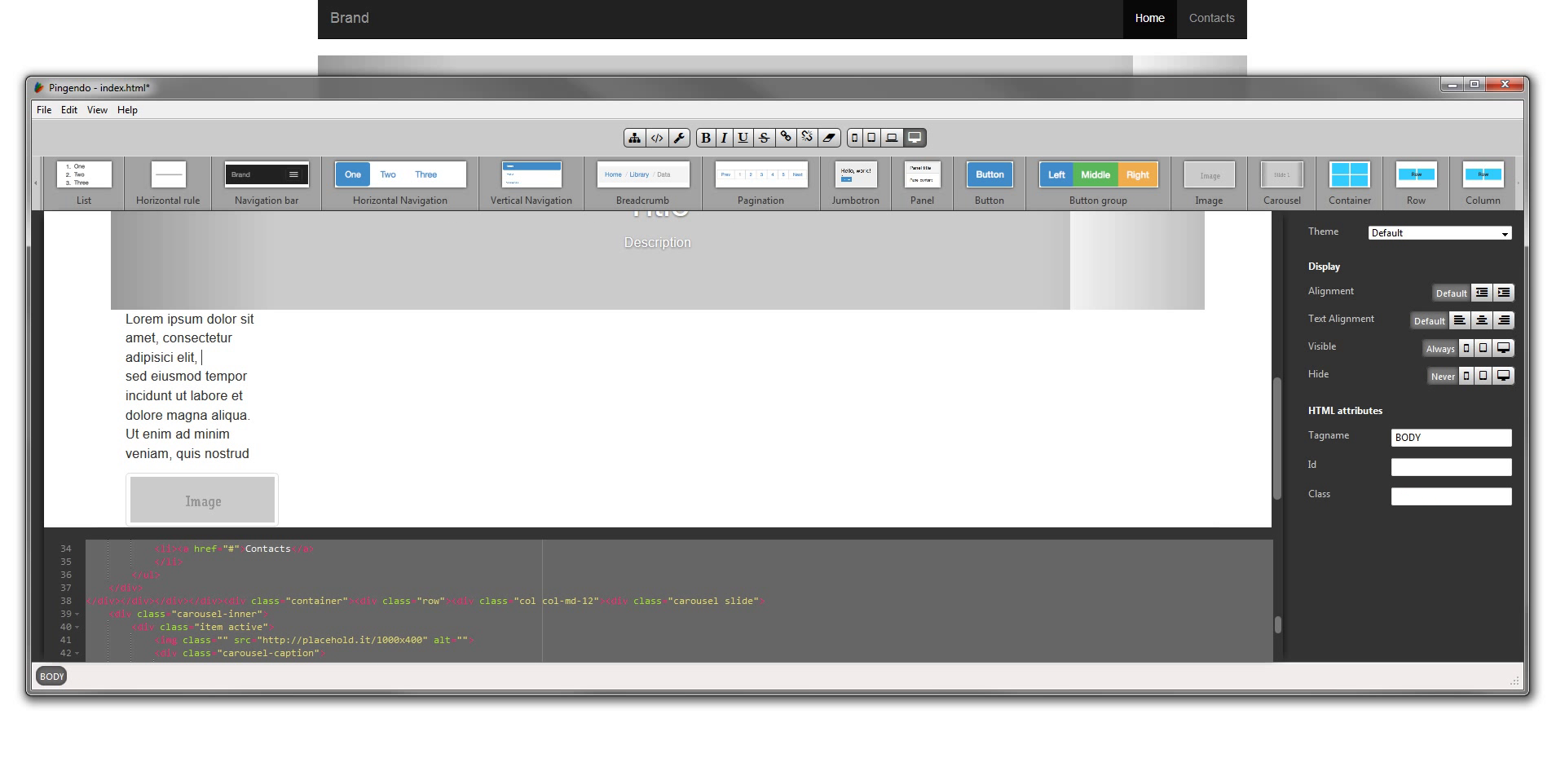
click(196, 359)
Delete the leftover empty row and its empty container below the image, and save the page.
scroll(195, 358, down, 1)
click(651, 495)
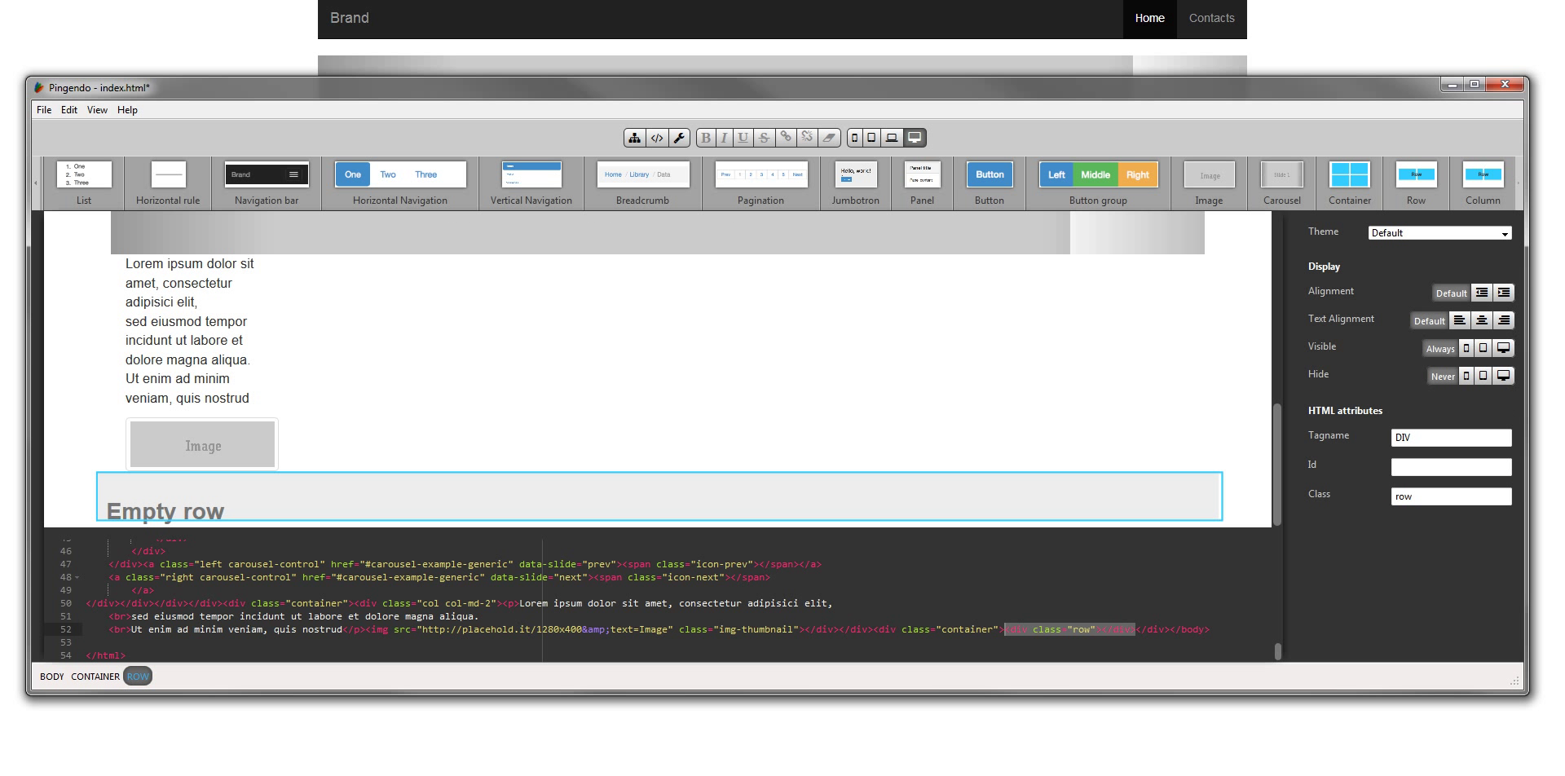
right_click(194, 492)
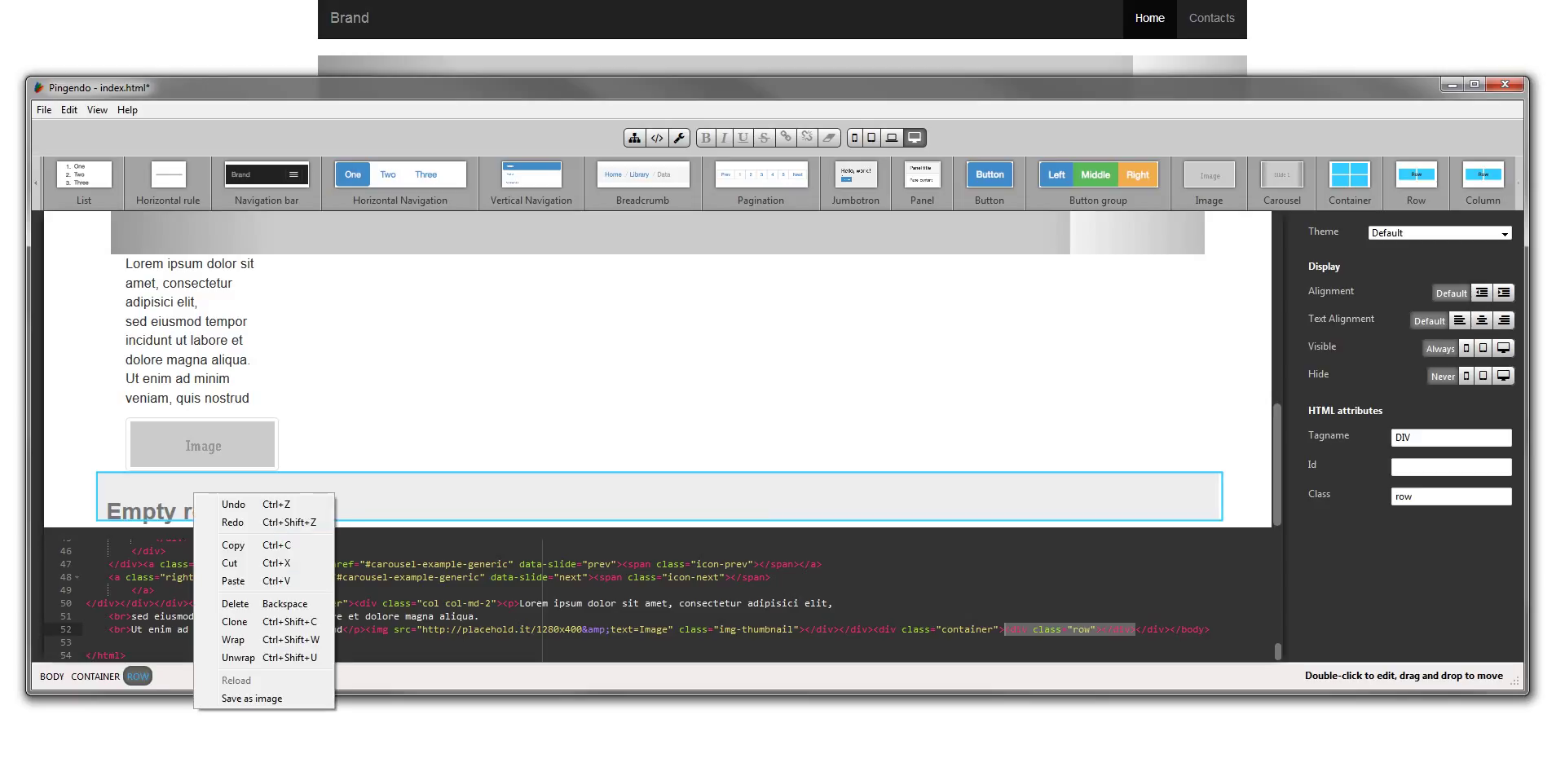
click(260, 605)
right_click(281, 489)
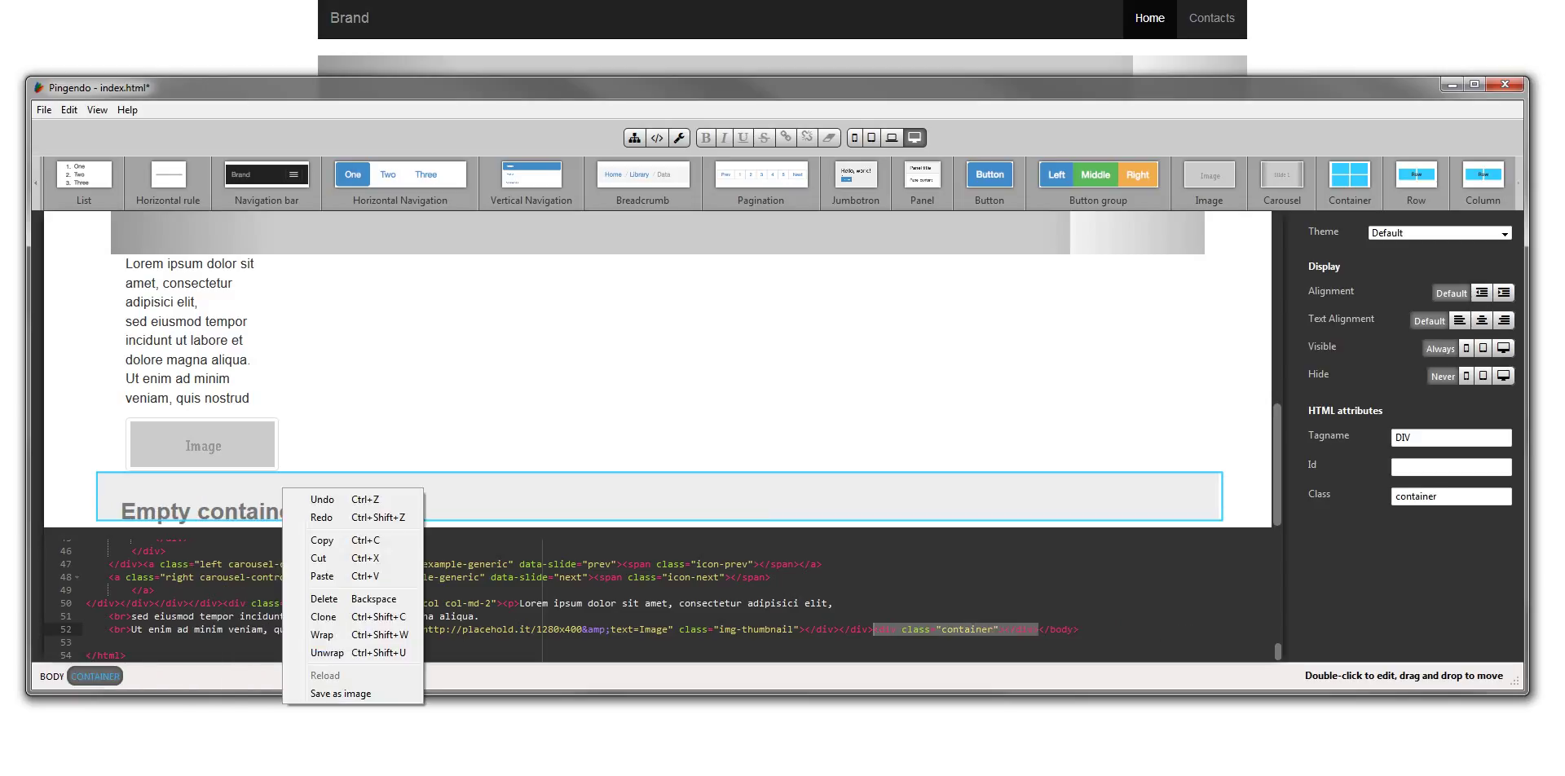
click(326, 601)
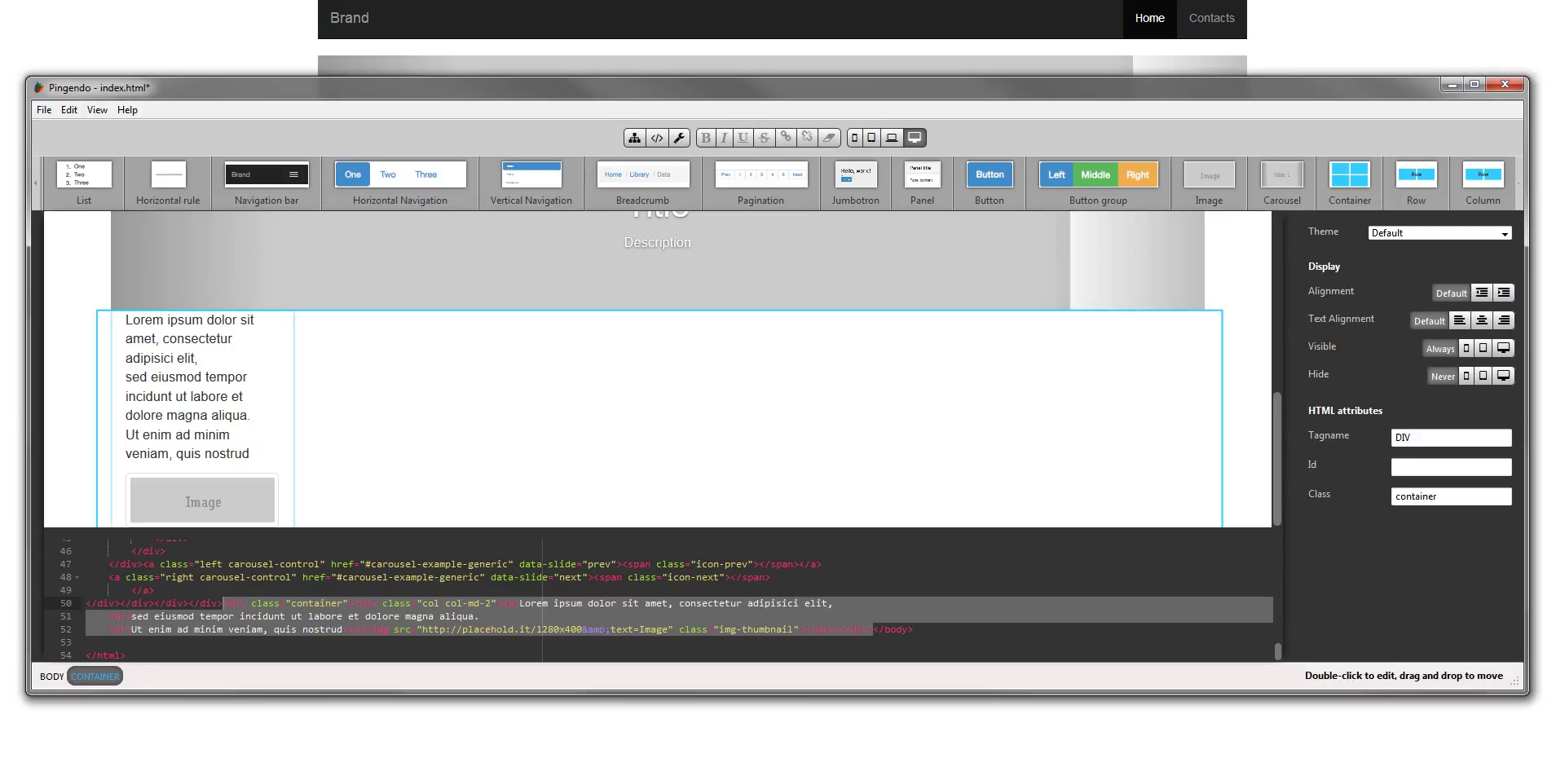
click(286, 440)
key(ctrl+s)
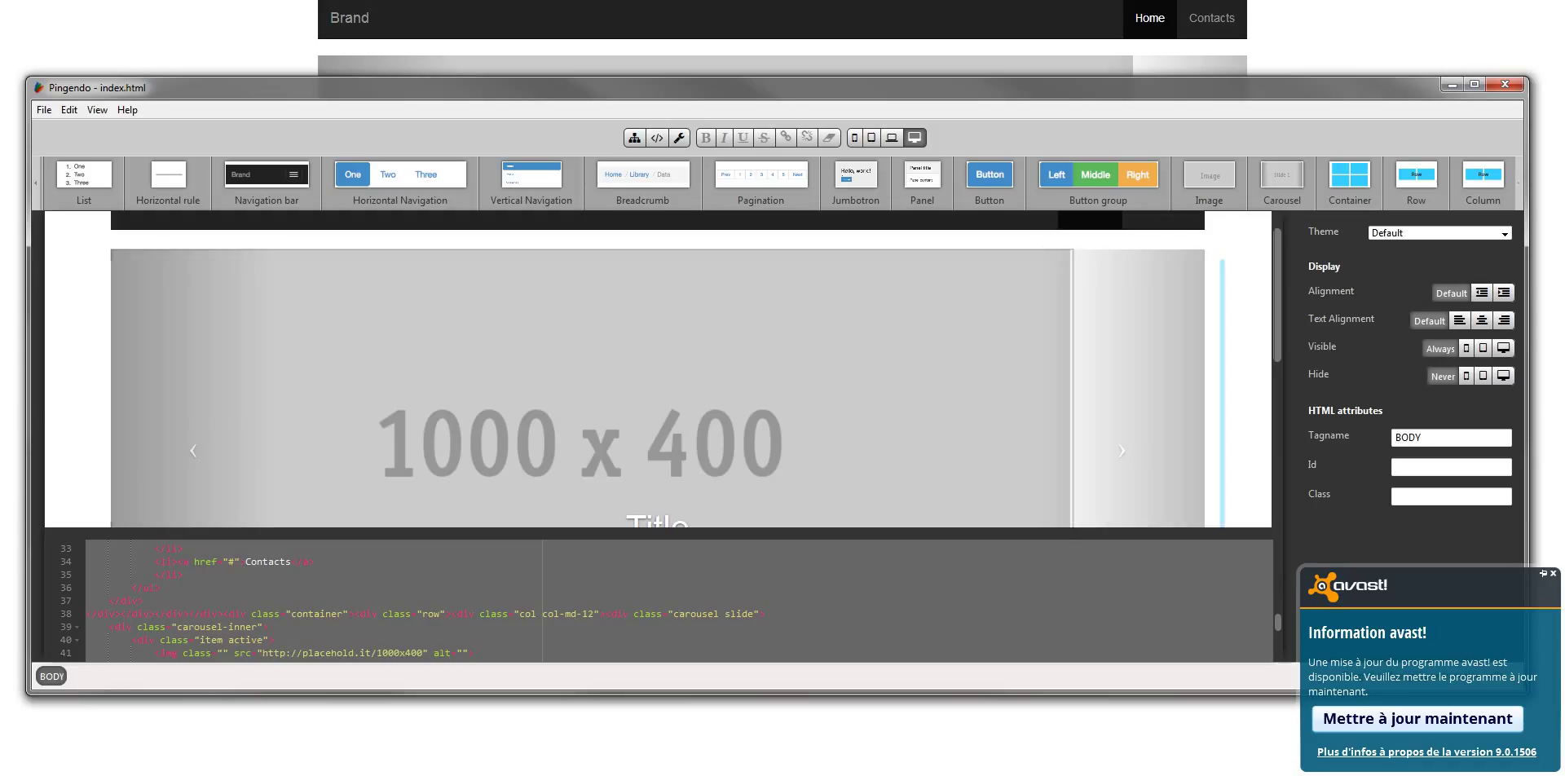
Try a breadcrumb beside the navigation bar in the same row, and delete its column.
drag(643, 174, 343, 266)
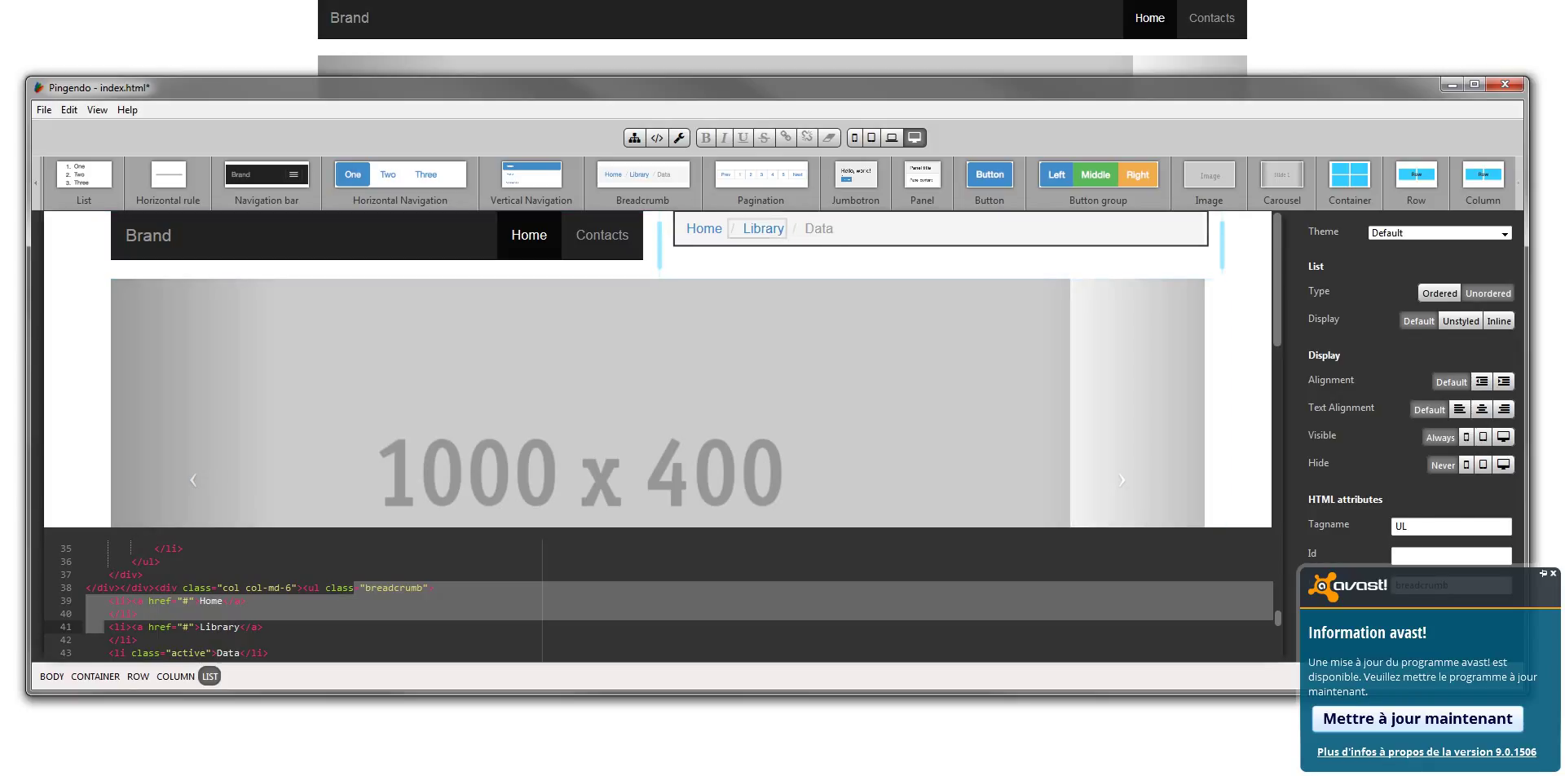
click(175, 677)
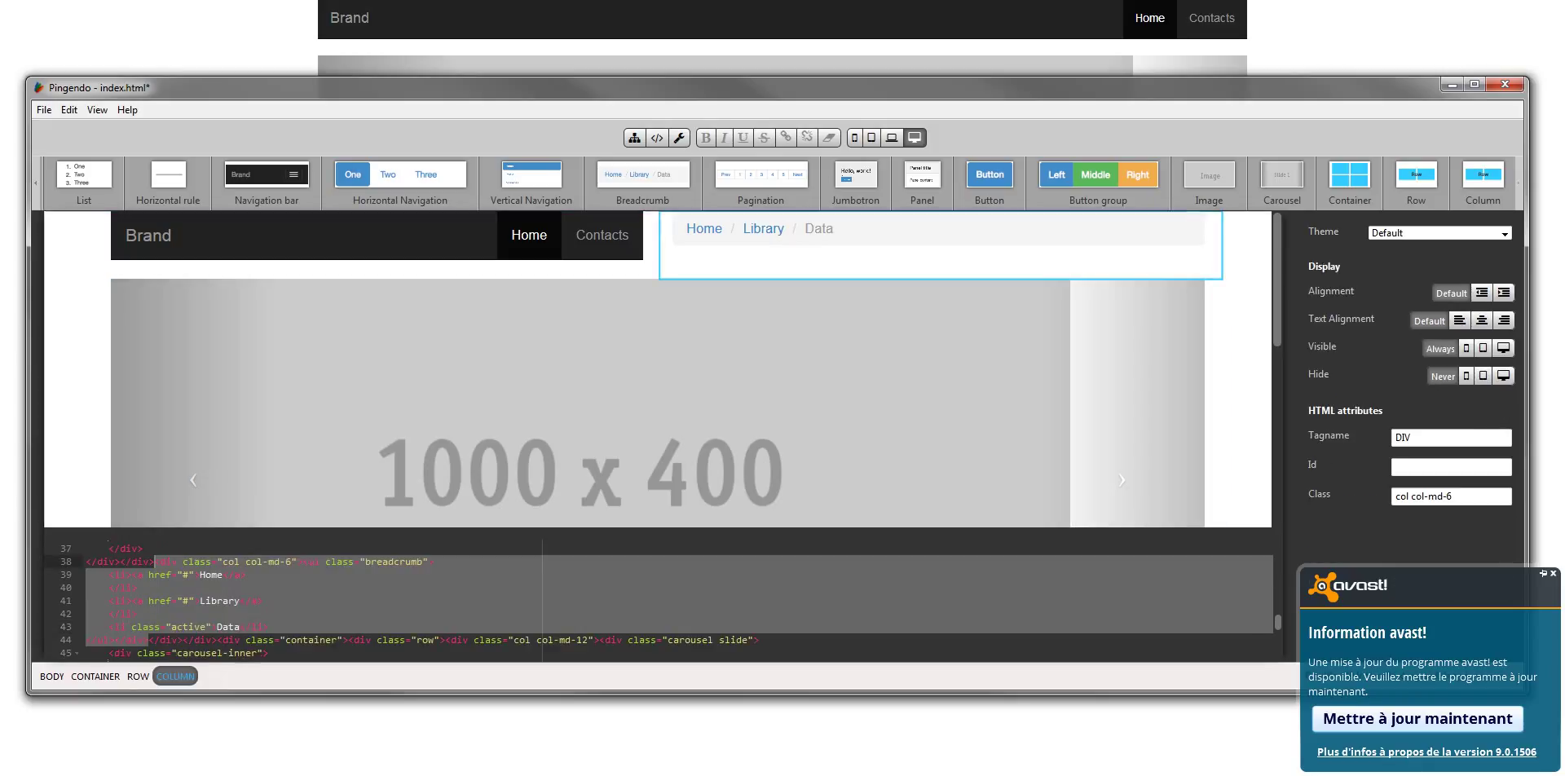
right_click(1186, 255)
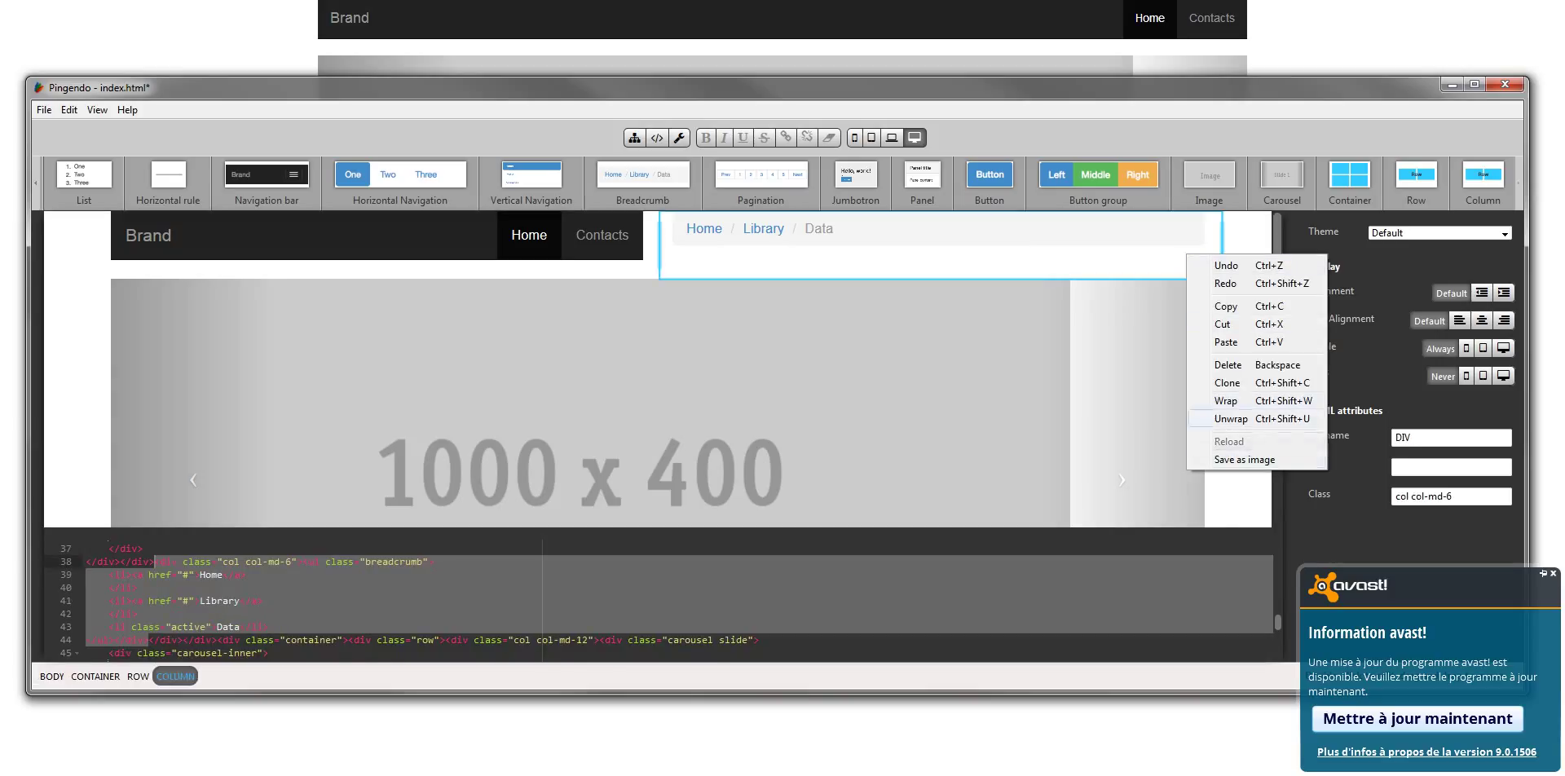
click(1205, 364)
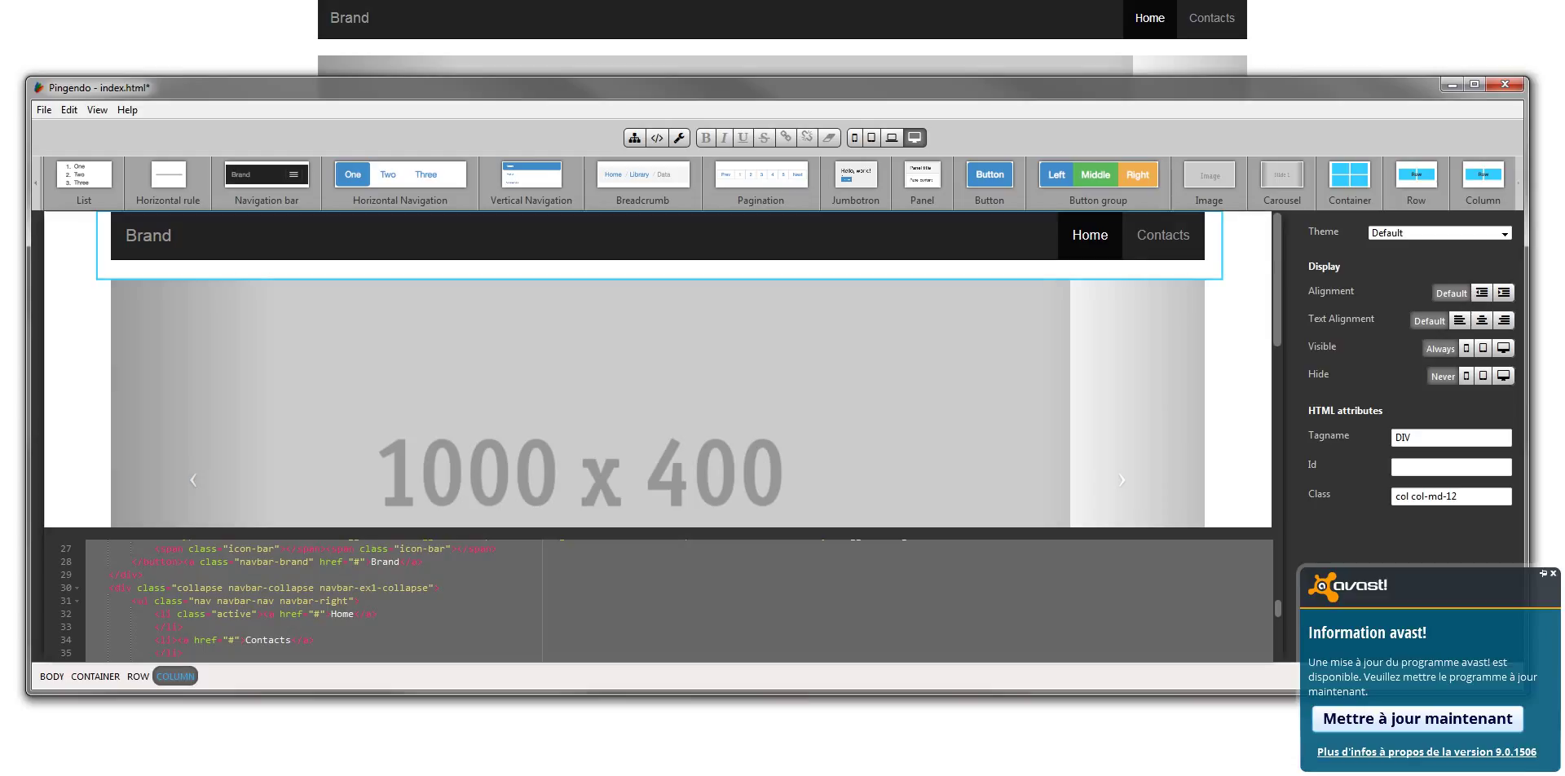
Add a container between the navigation bar and the carousel and place a breadcrumb inside it.
drag(1350, 175, 989, 281)
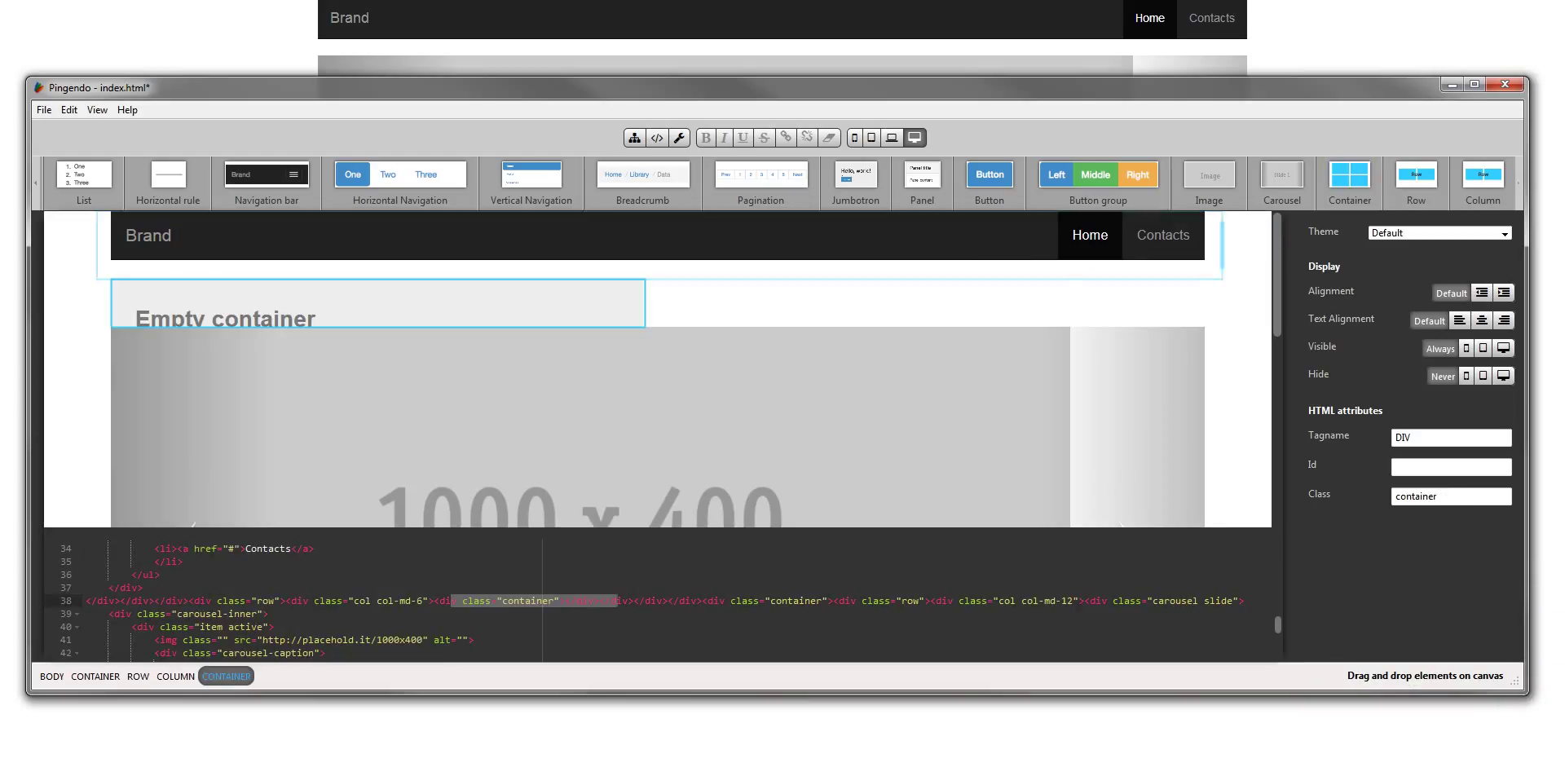
drag(642, 175, 383, 294)
click(782, 306)
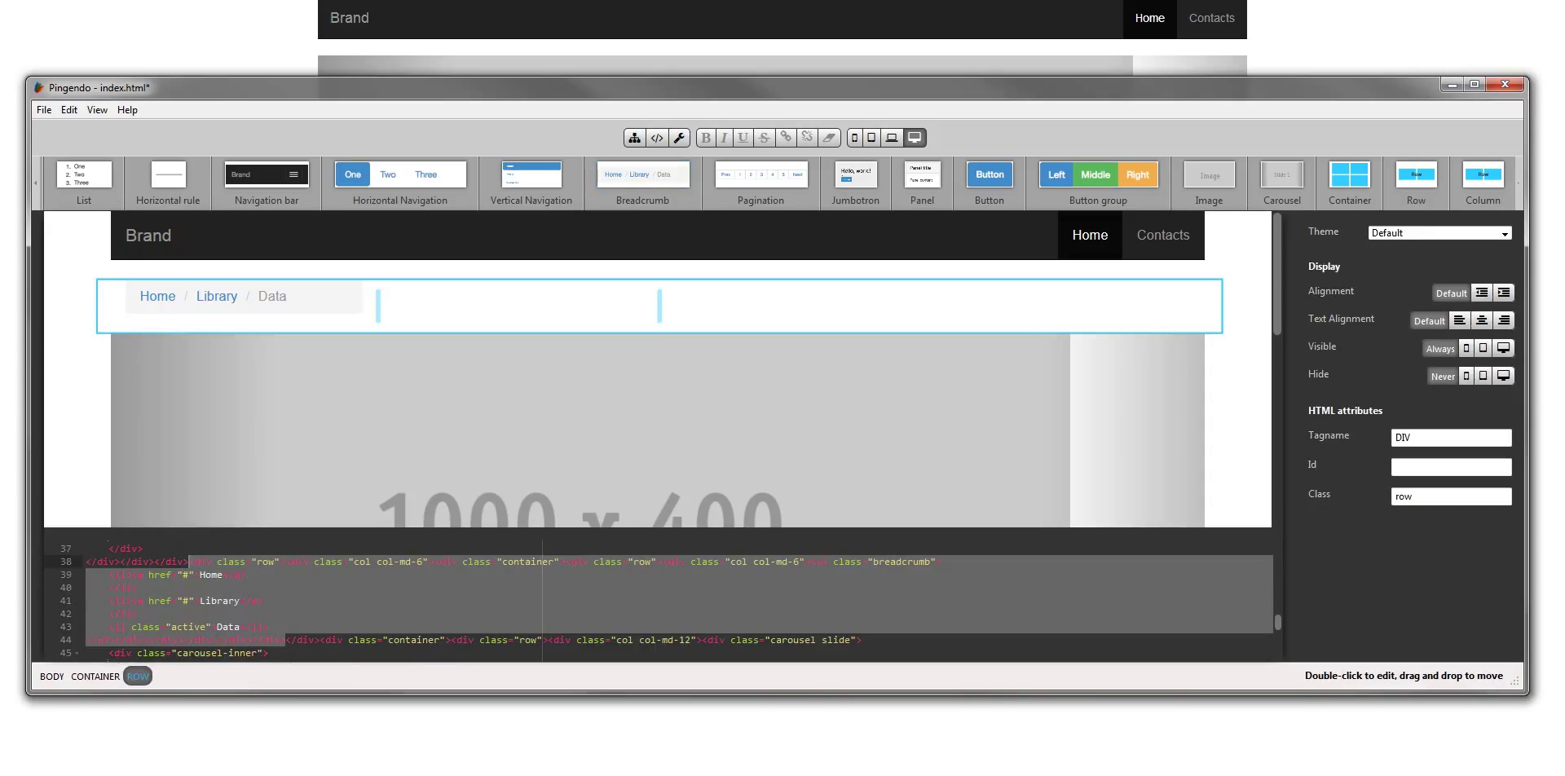
Save the page, check the breadcrumb layout in the browser preview and return to the page editor.
key(ctrl+s)
click(1452, 85)
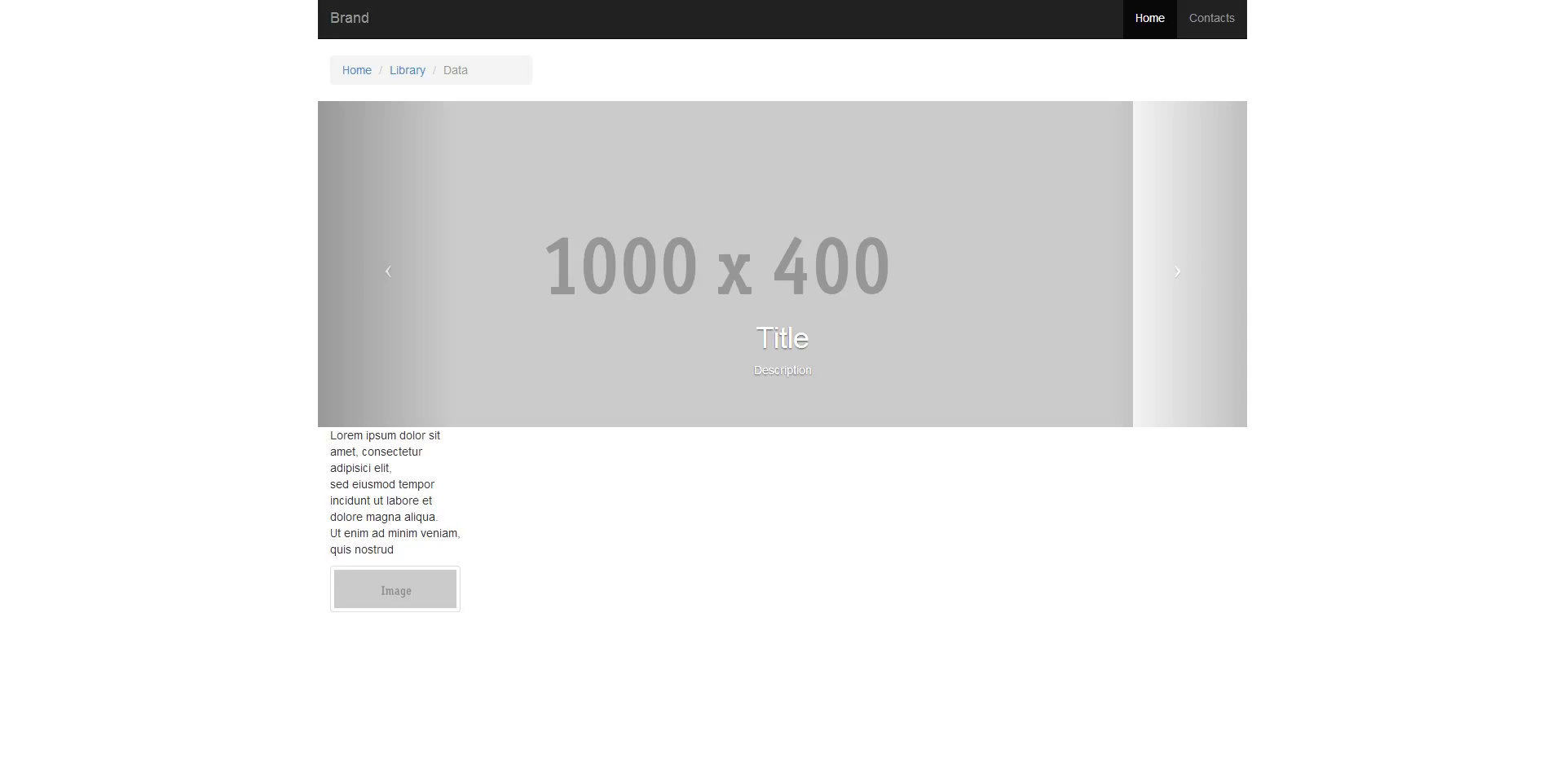
key(alt+Tab)
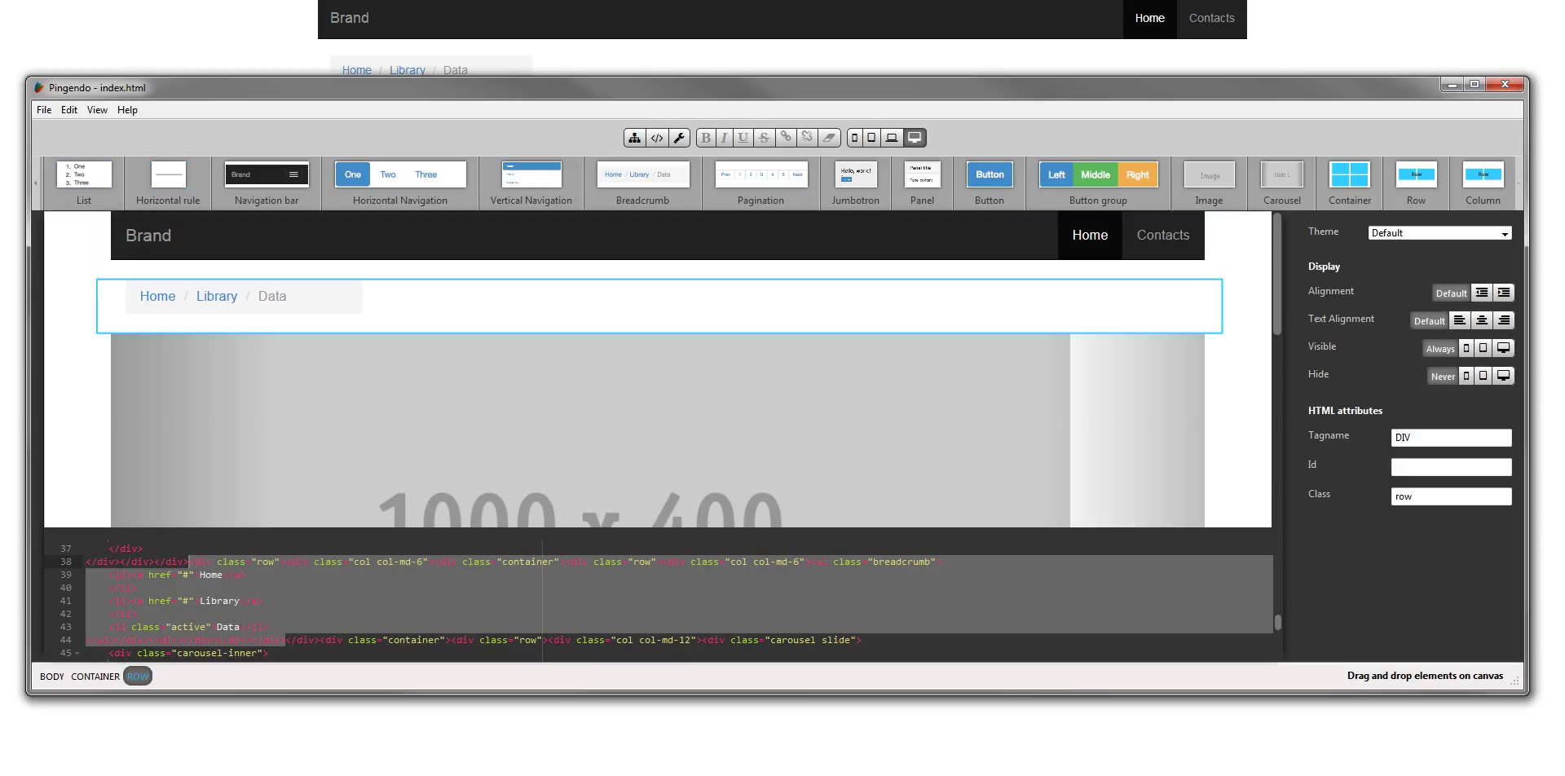
Apply the Cirrus by Divshot theme to the page body.
scroll(774, 183, up, 3)
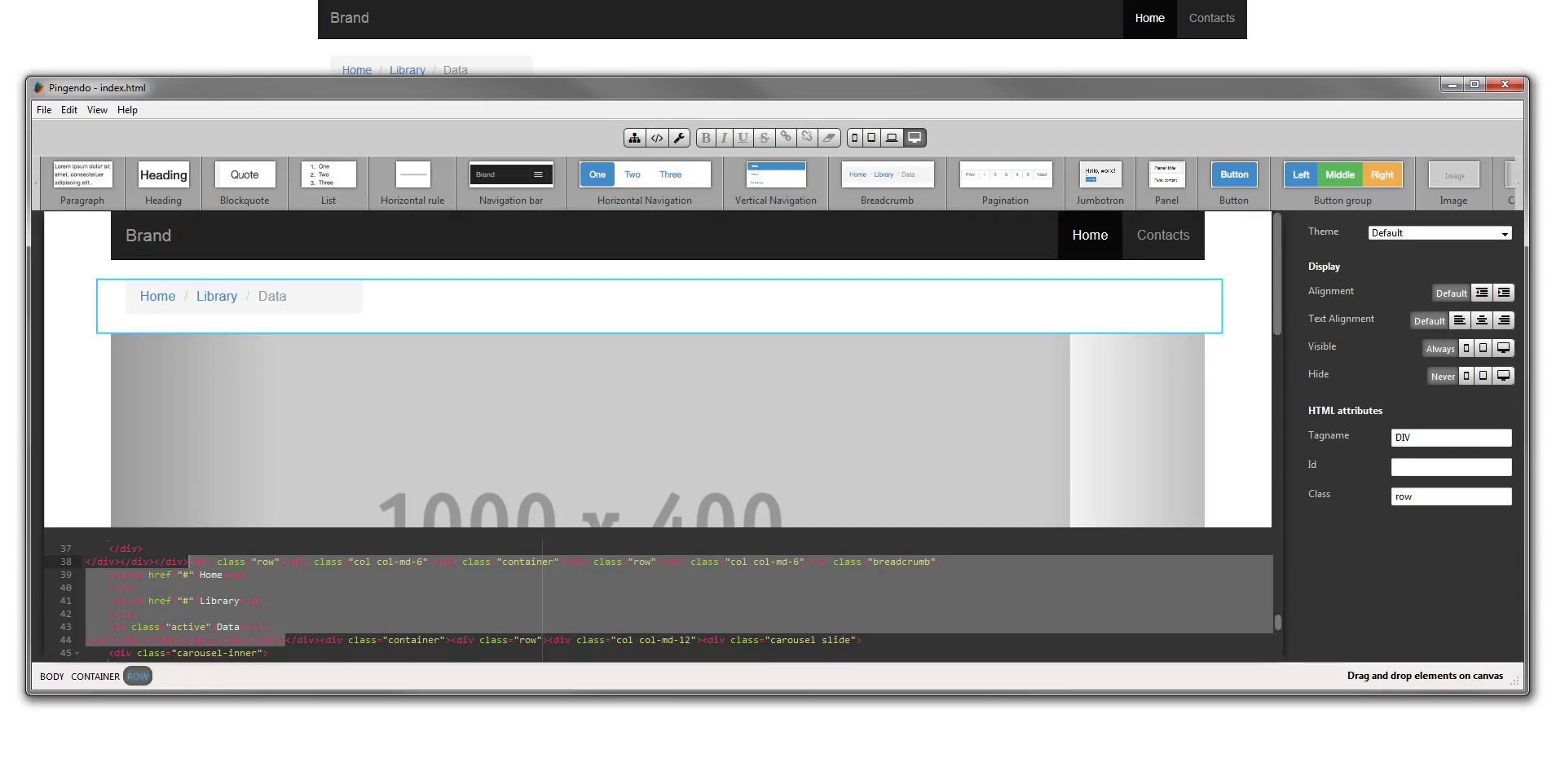
scroll(658, 368, down, 3)
scroll(658, 368, down, 1)
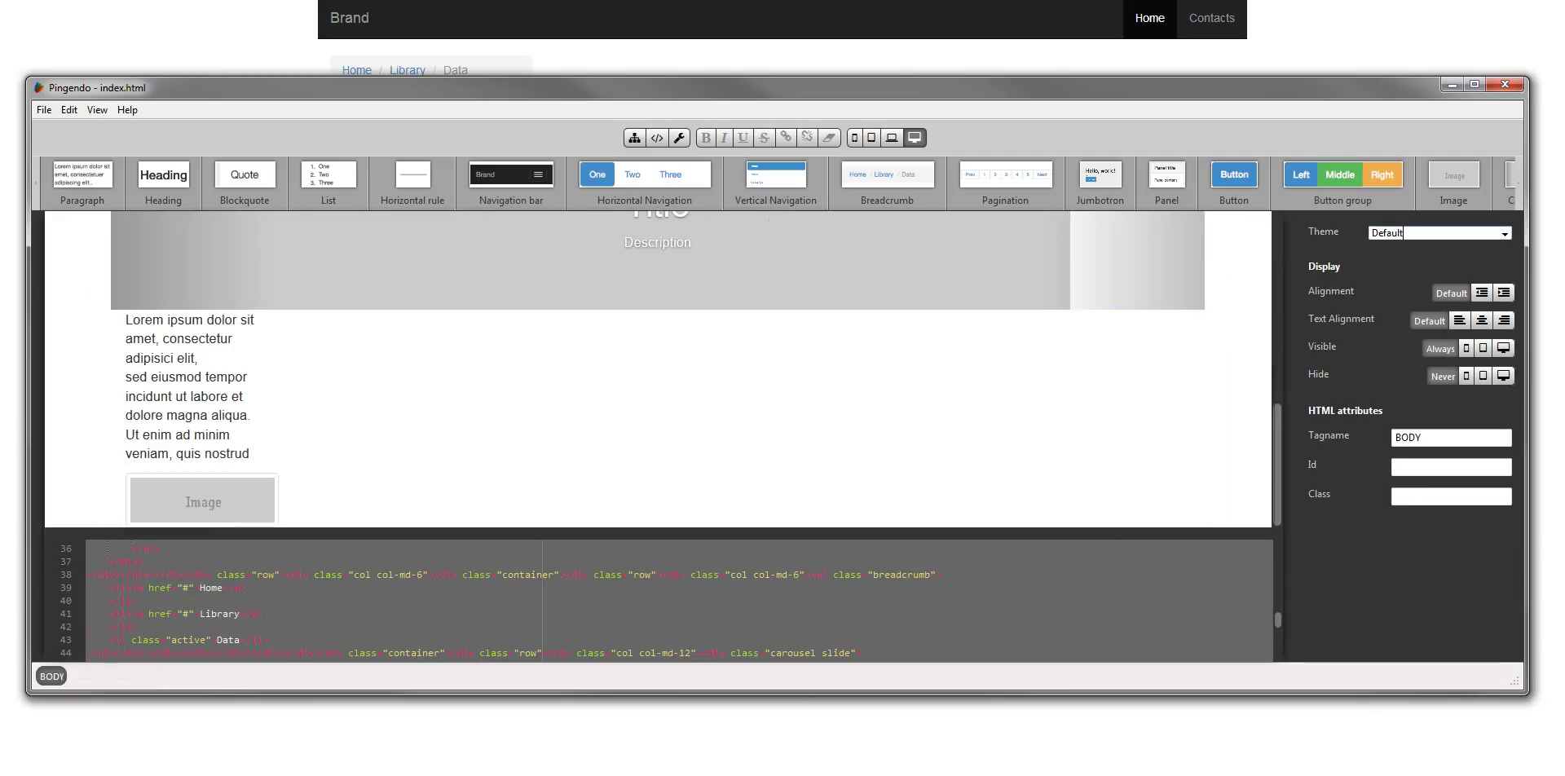
click(1439, 233)
key(Down)
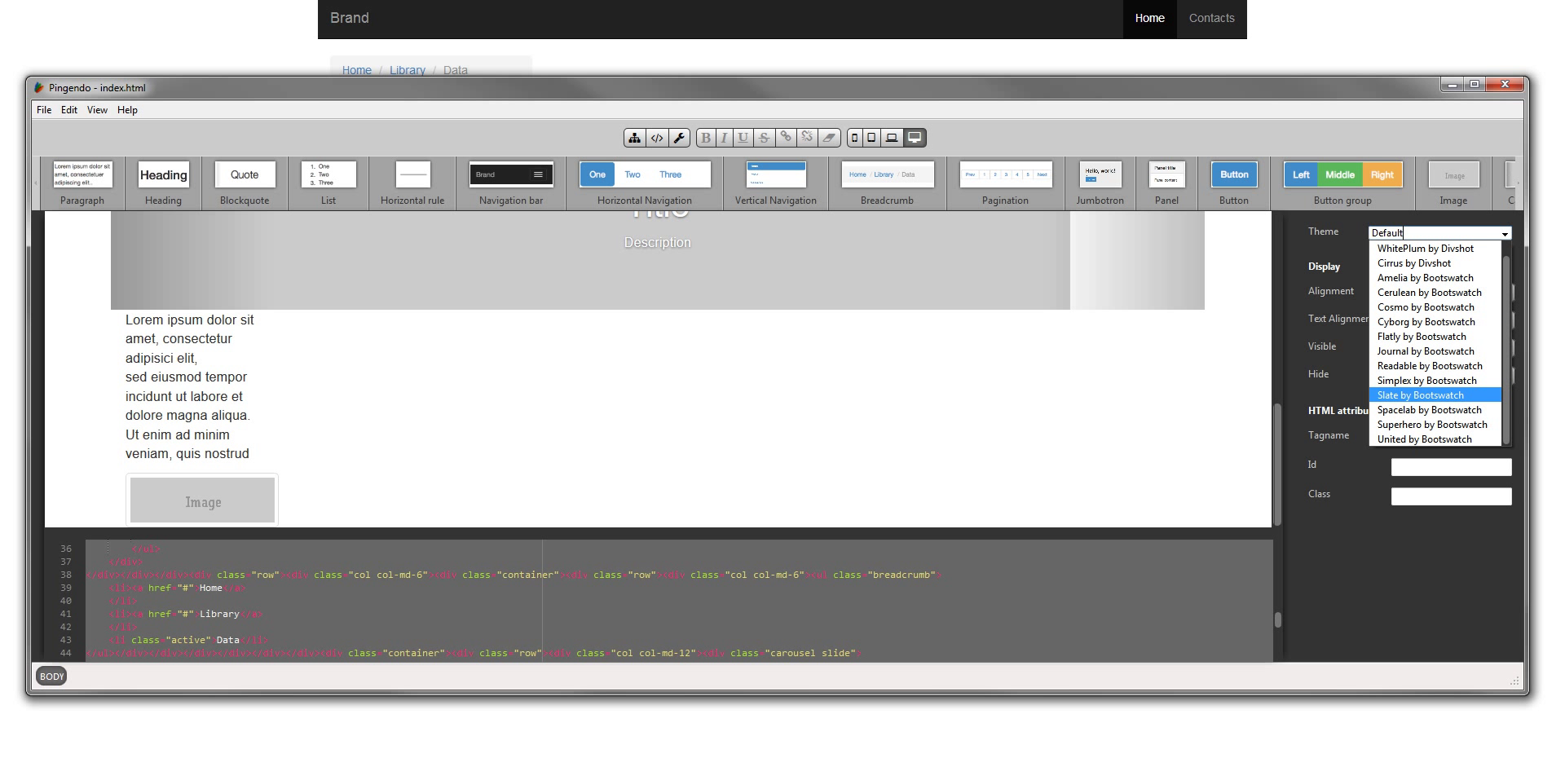
key(Up)
key(Up)
key(Up)
key(Up)
key(Up)
key(Up)
key(Up)
key(Up)
key(Up)
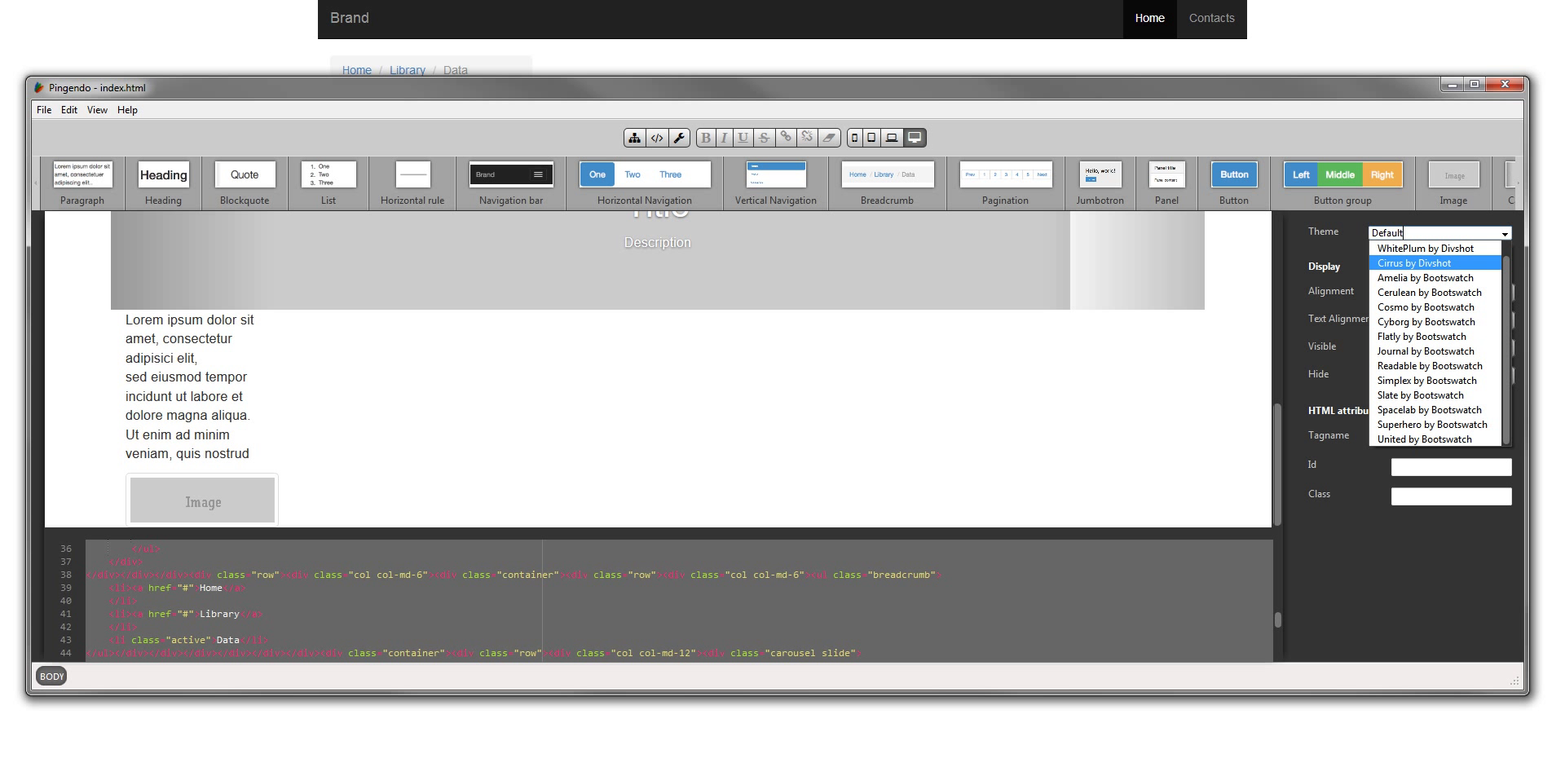
key(Return)
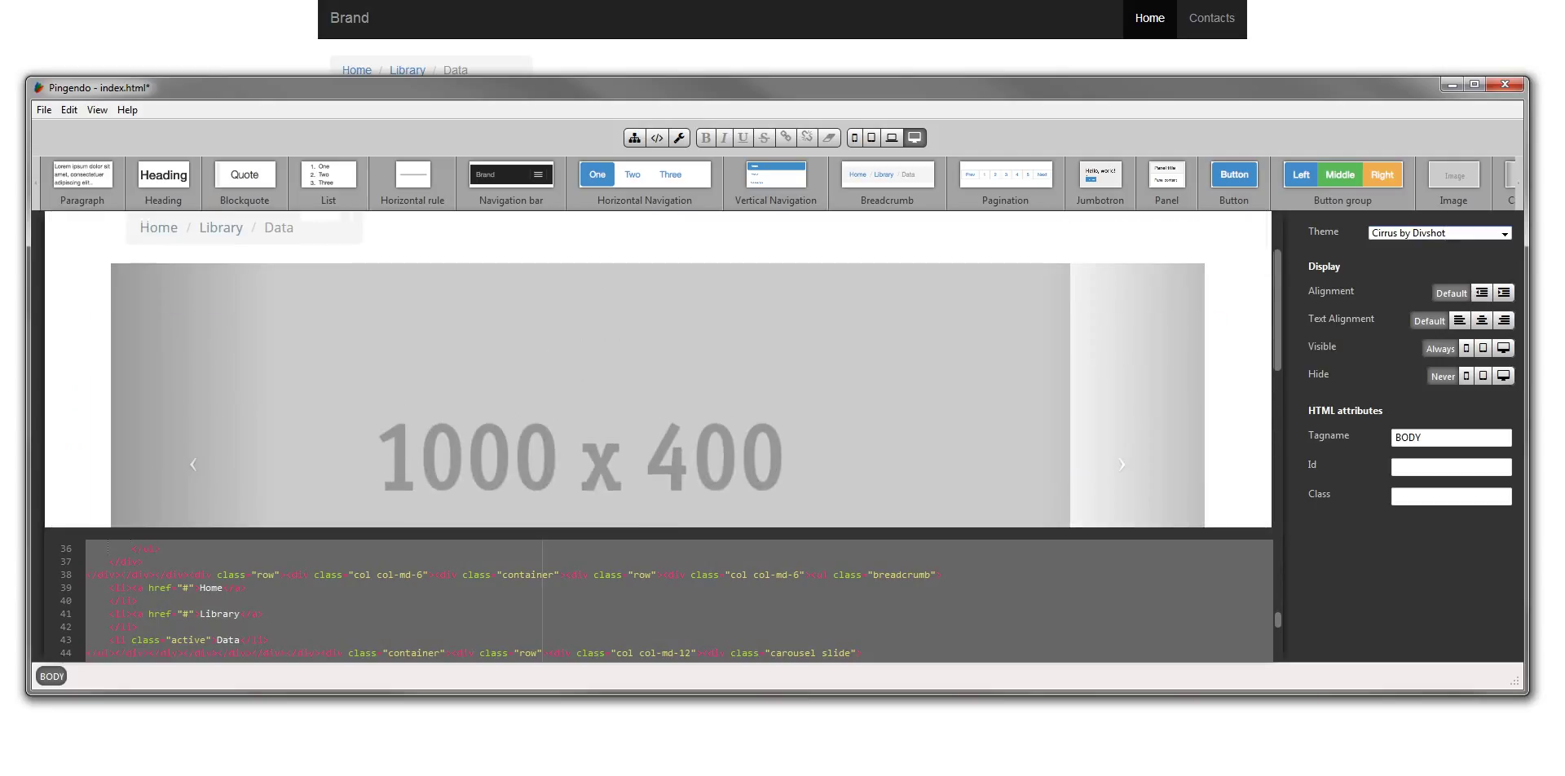
Save the page, check the new theme in the browser preview and return to the page editor.
key(ctrl+s)
key(alt+Tab)
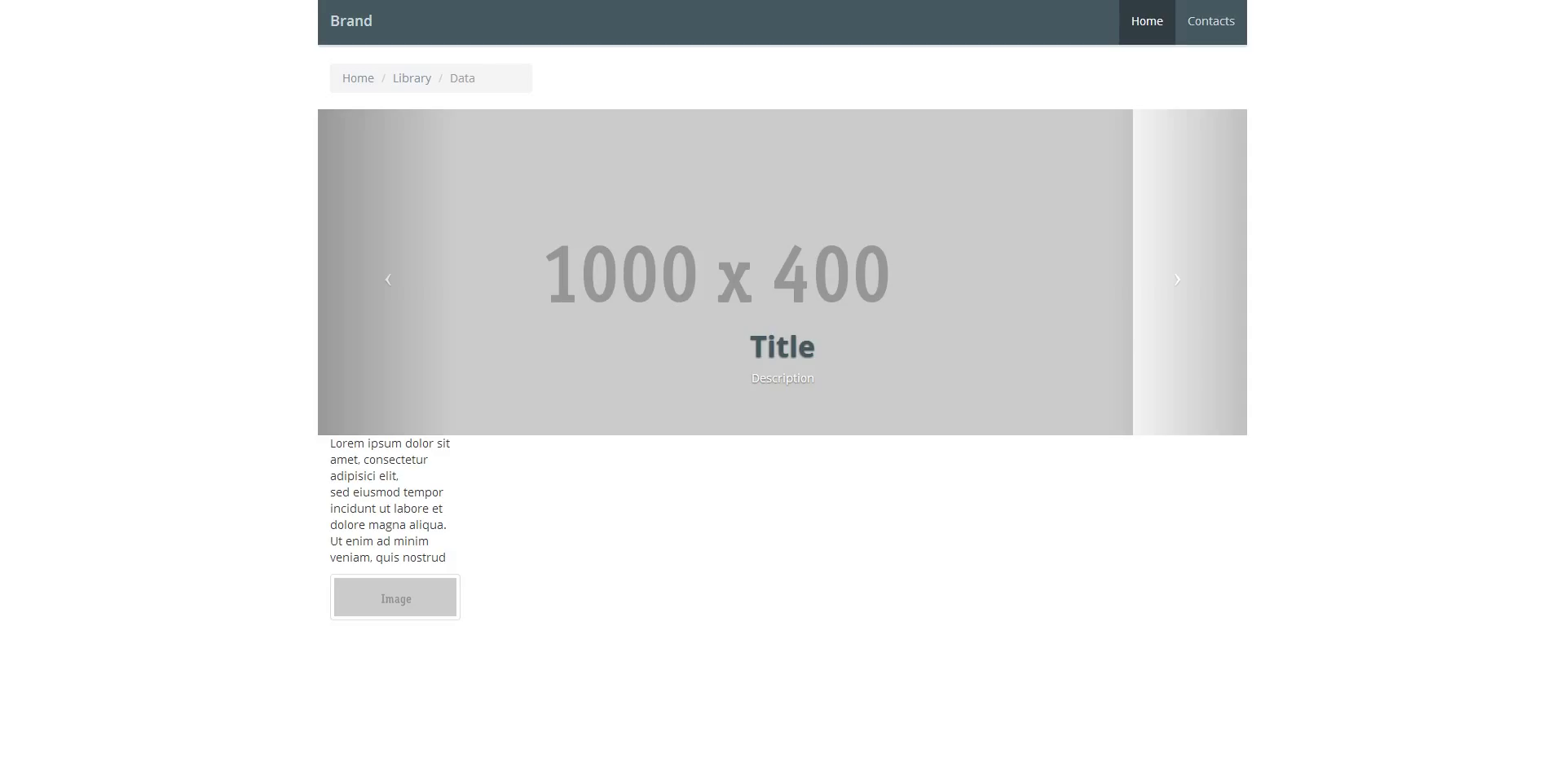
key(alt+Tab)
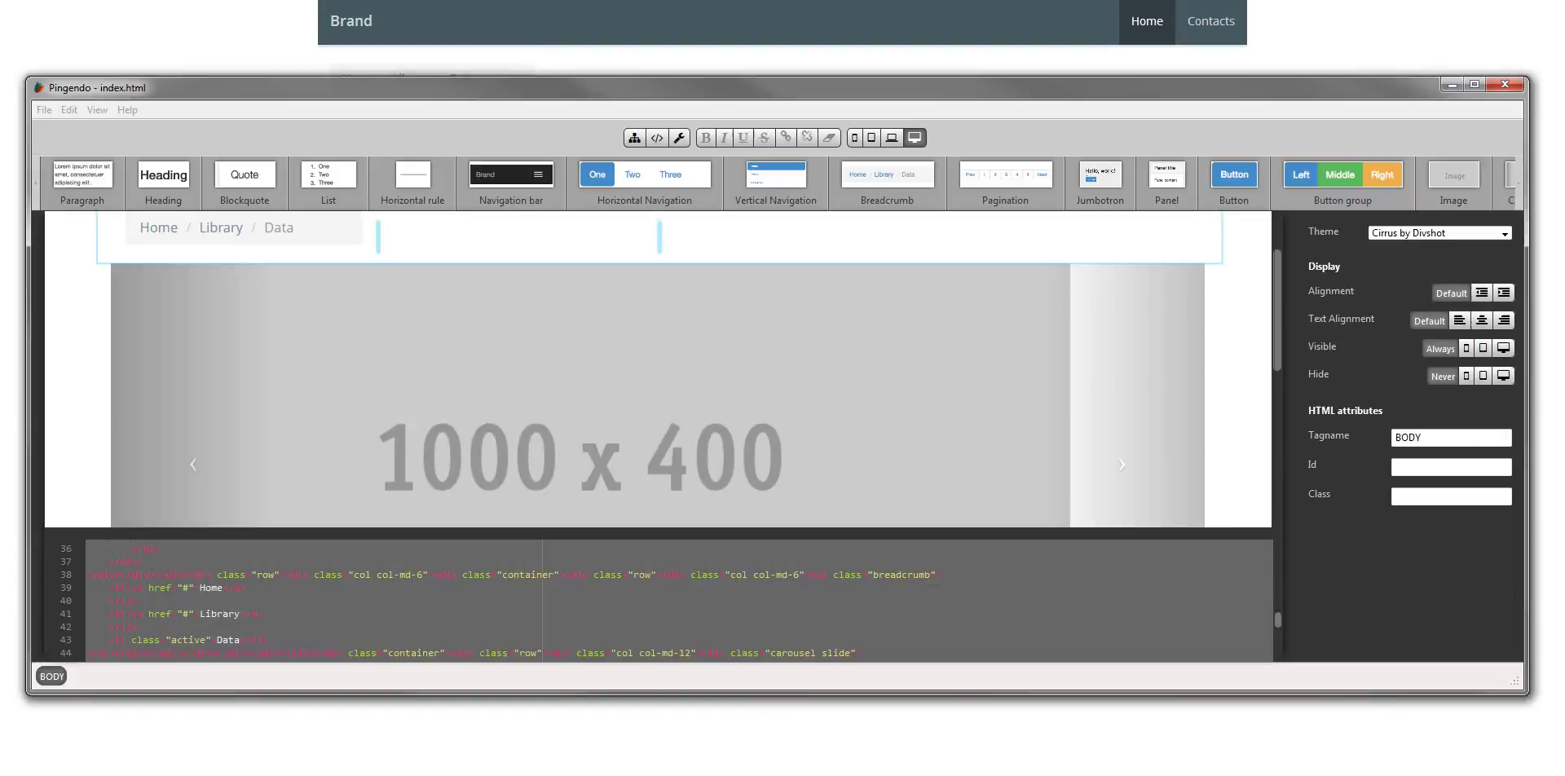
key(alt+Tab)
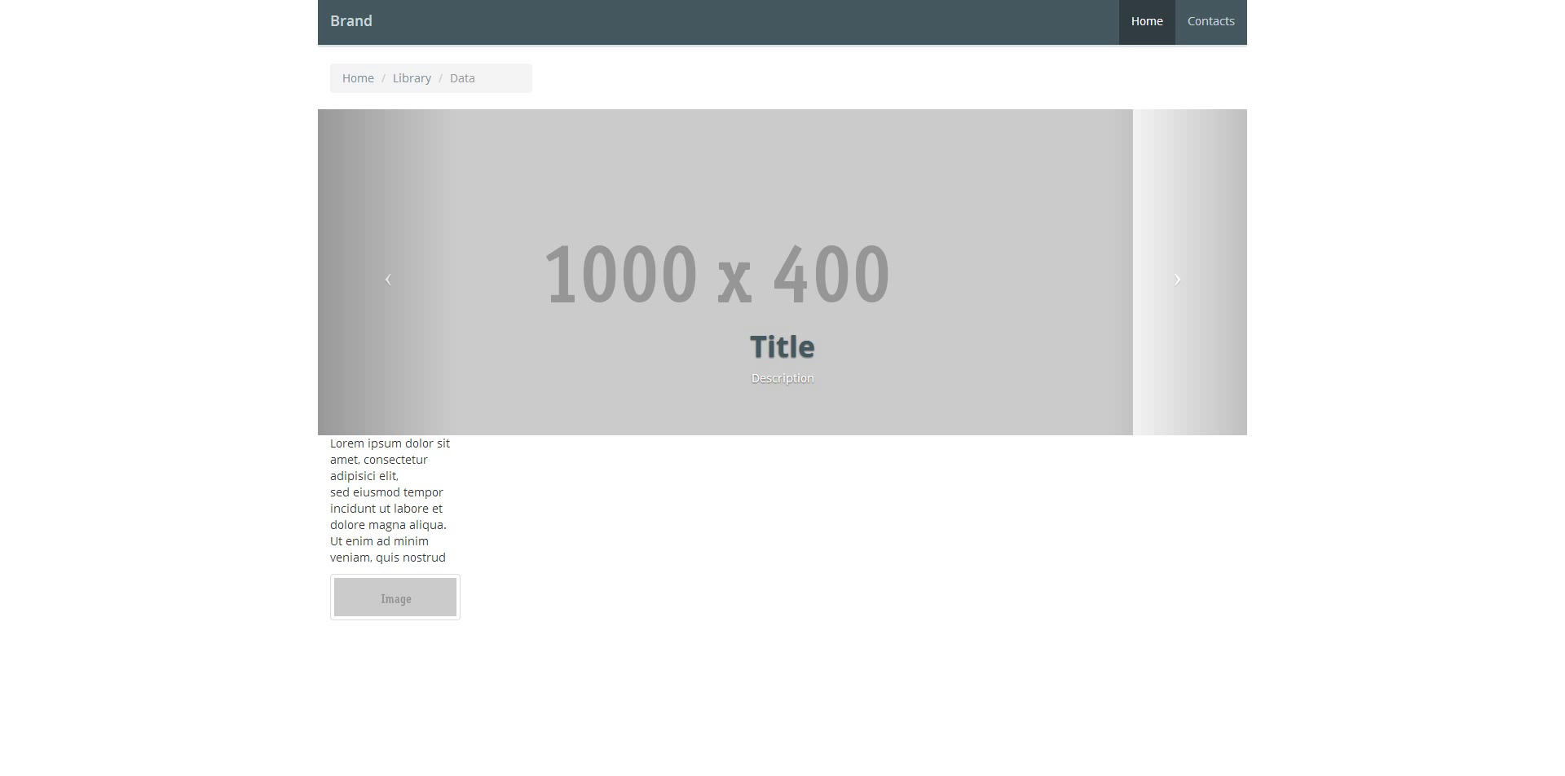
key(alt+Tab)
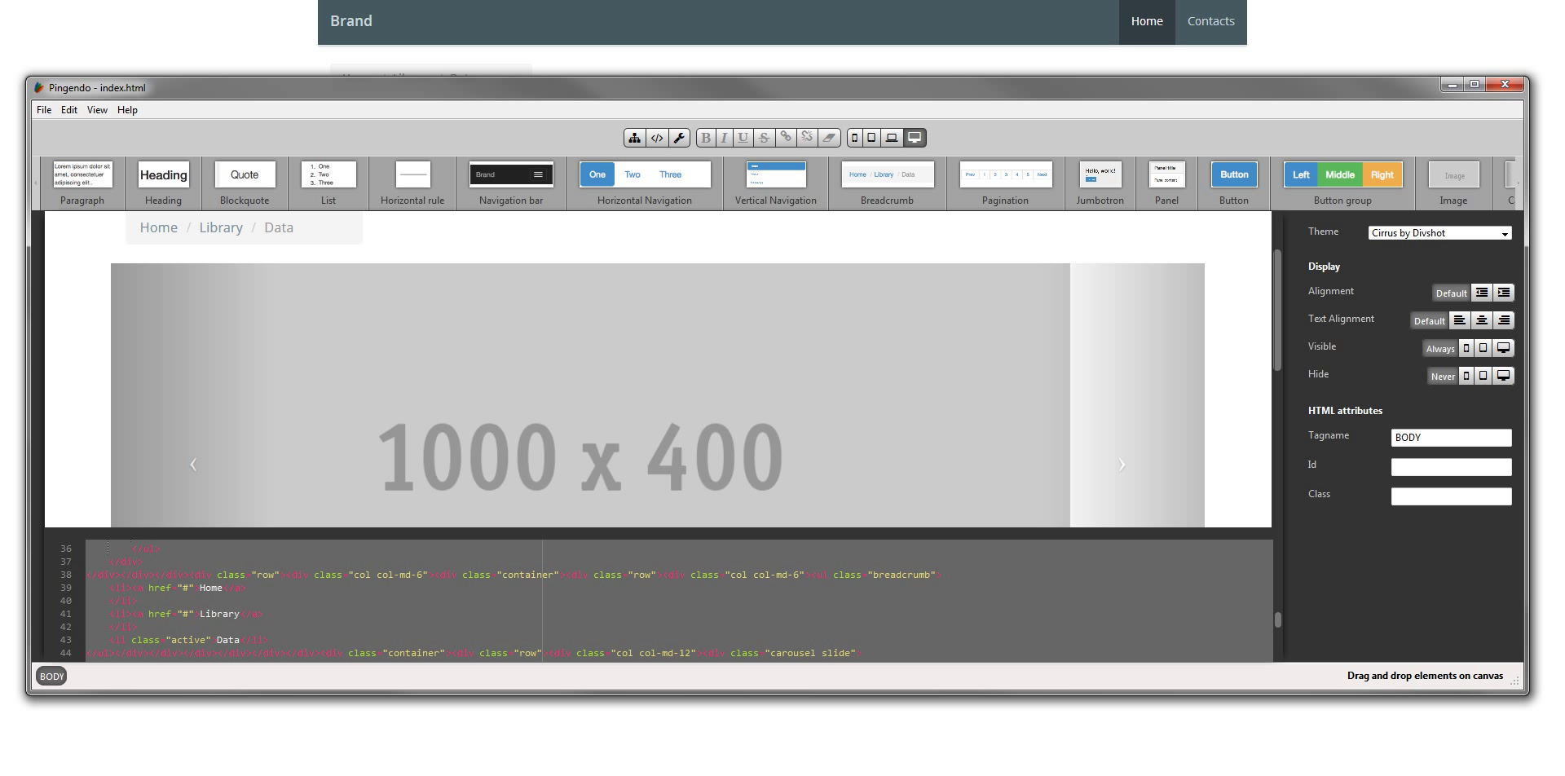
Try to switch the page theme to Cyborg by Bootswatch.
click(1448, 233)
click(1504, 234)
scroll(1436, 333, down, 1)
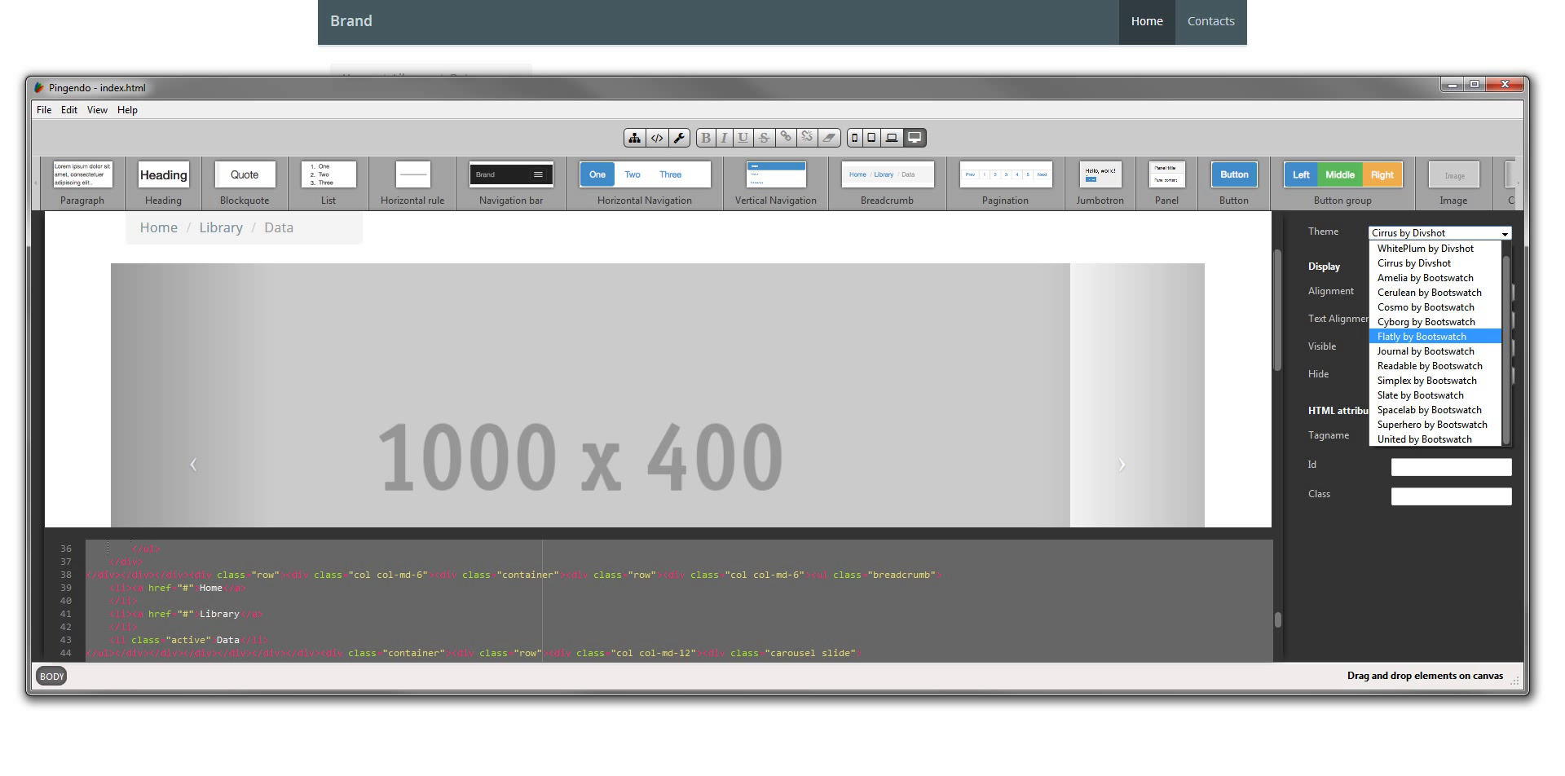
click(1426, 322)
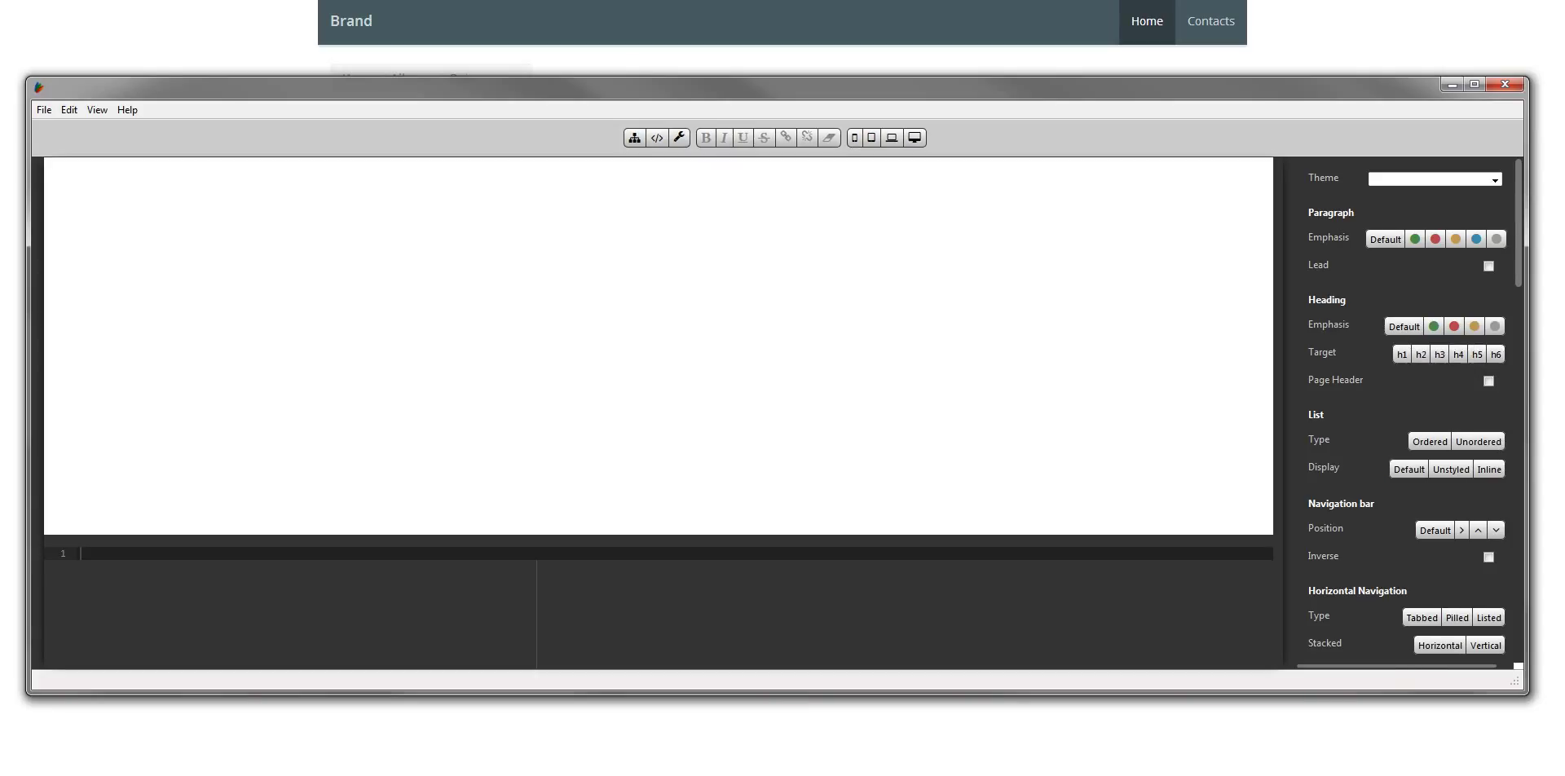
Try to open a file in the blank editor, and reload the page in the browser preview.
click(44, 110)
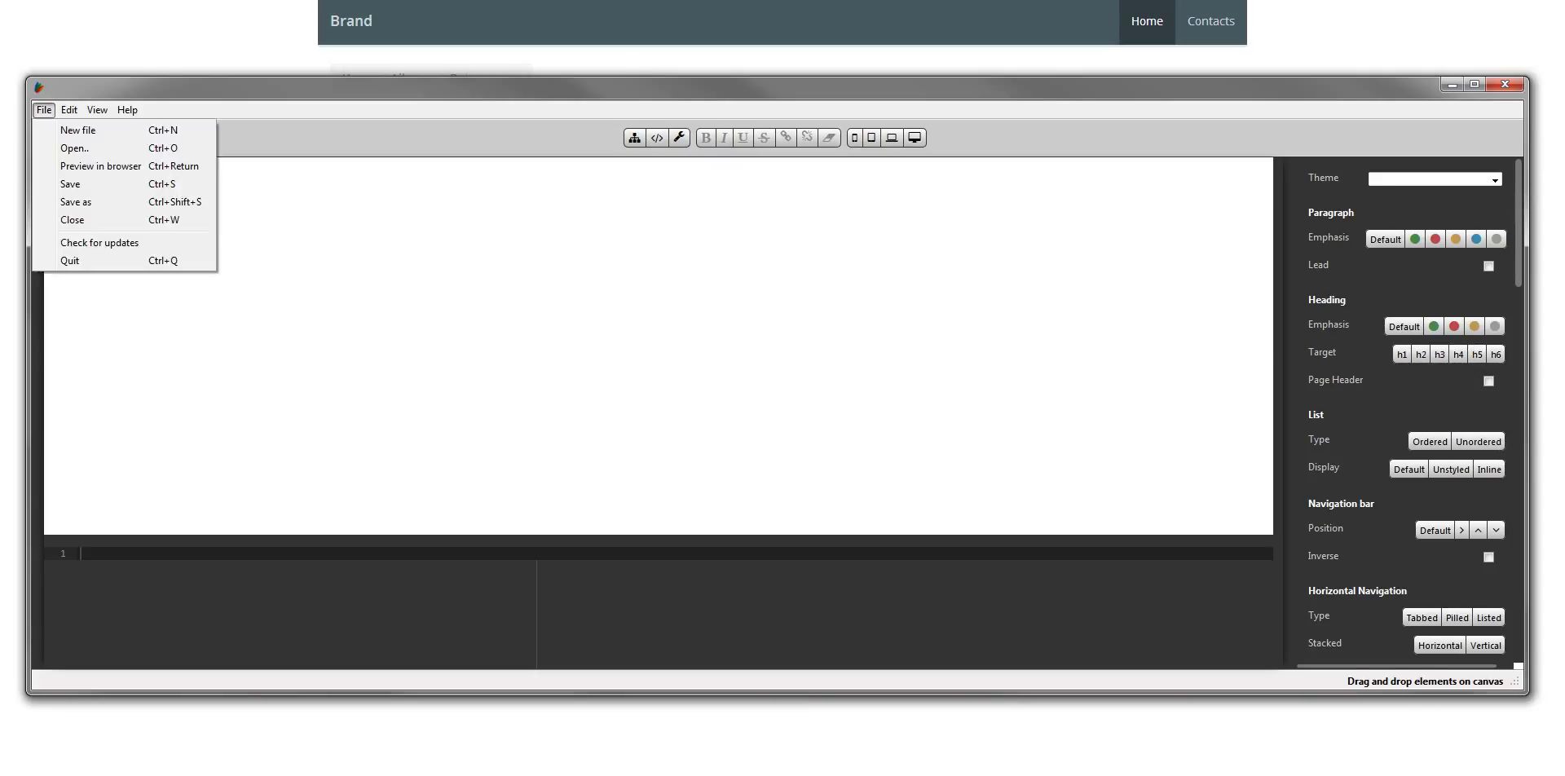
click(71, 148)
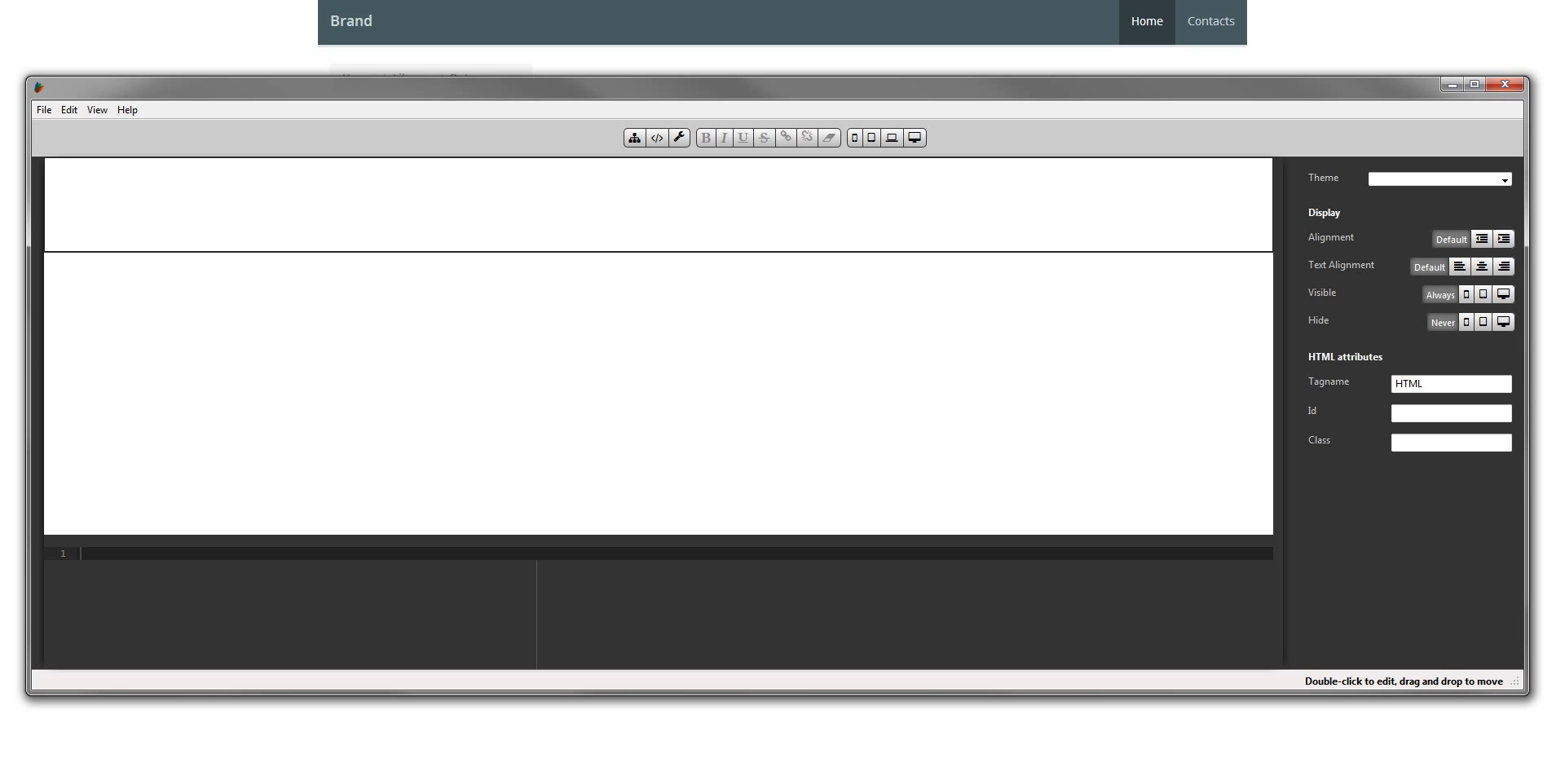
key(alt+Tab)
key(F5)
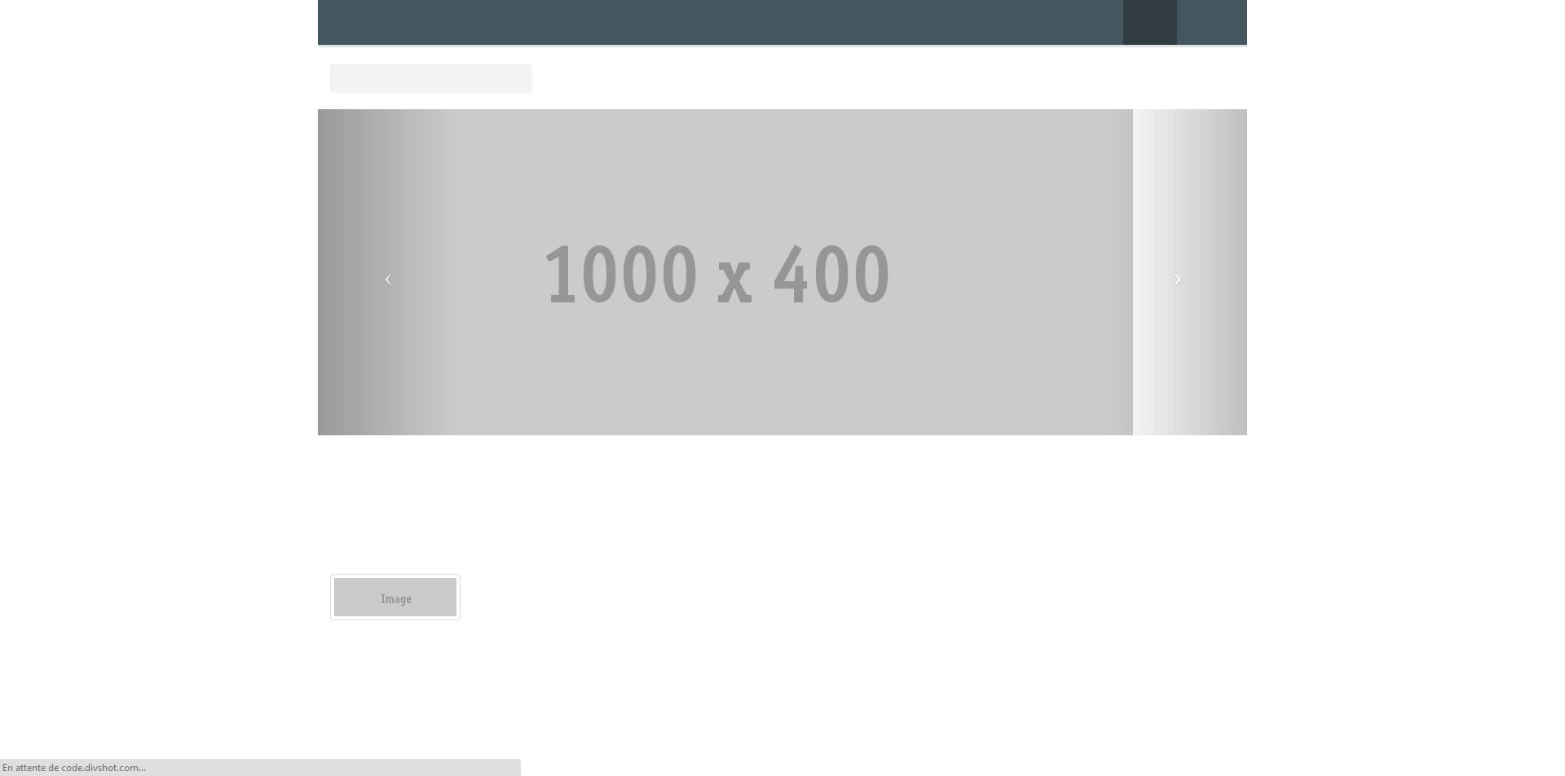
Return to the blank Pingendo editor and quit the program.
key(alt+Tab)
key(alt+f)
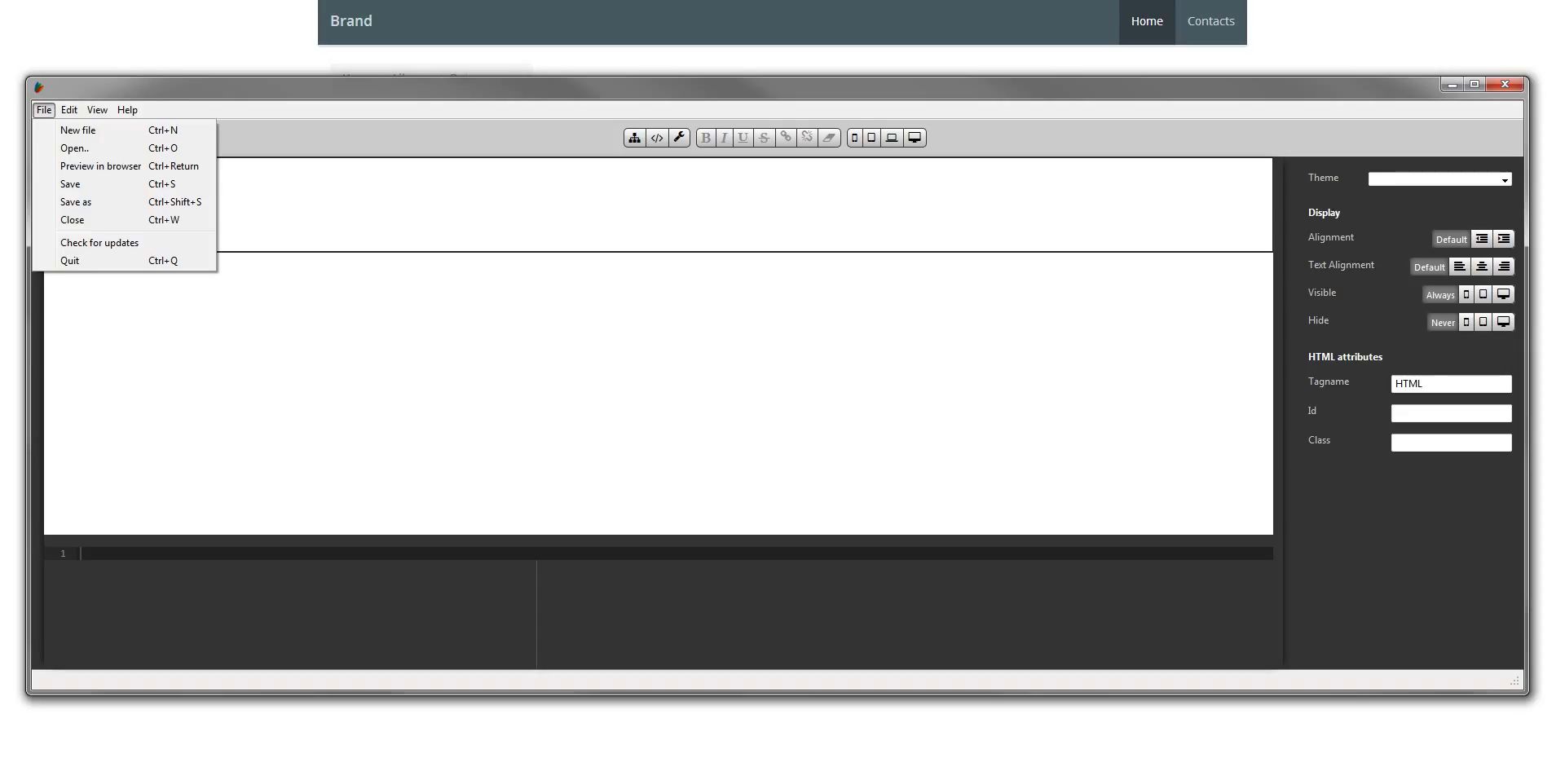
key(Down)
key(Down)
key(Down)
key(Down)
key(Down)
key(Down)
key(Down)
key(Down)
key(Return)
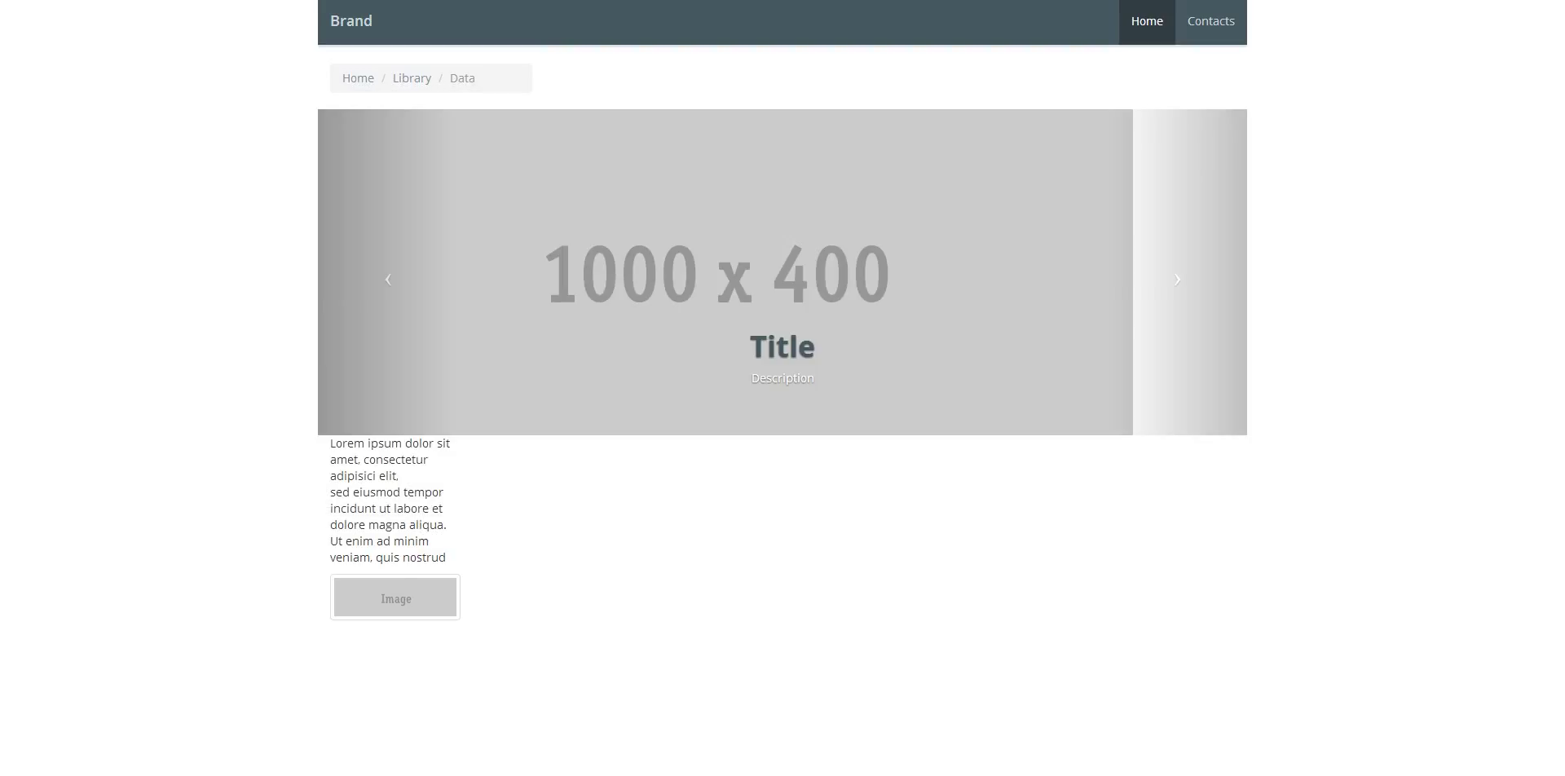
Relaunch Pingendo and reopen the recent file index.html from its dashboard.
key(super)
text(brackets)
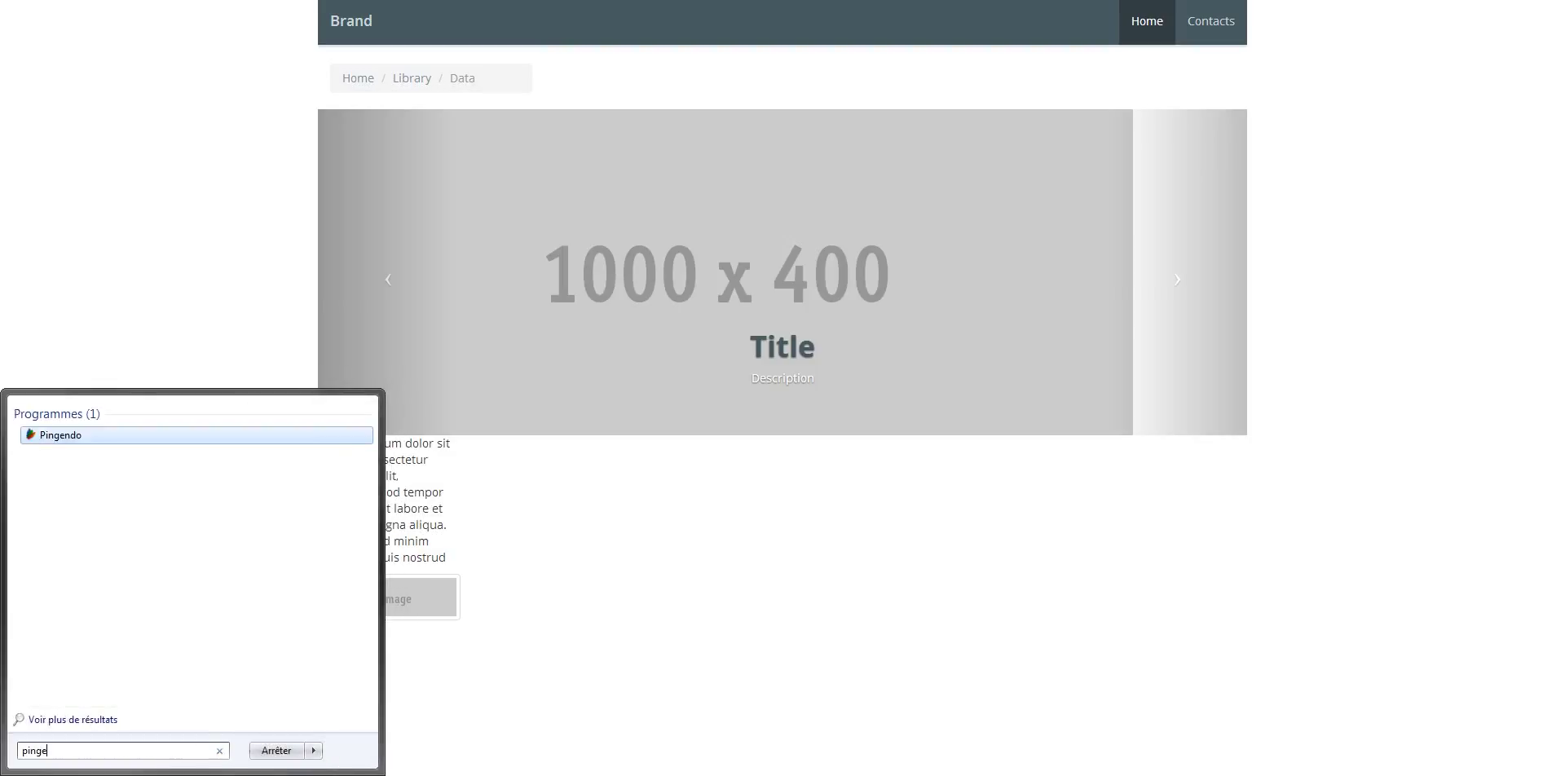
key(Return)
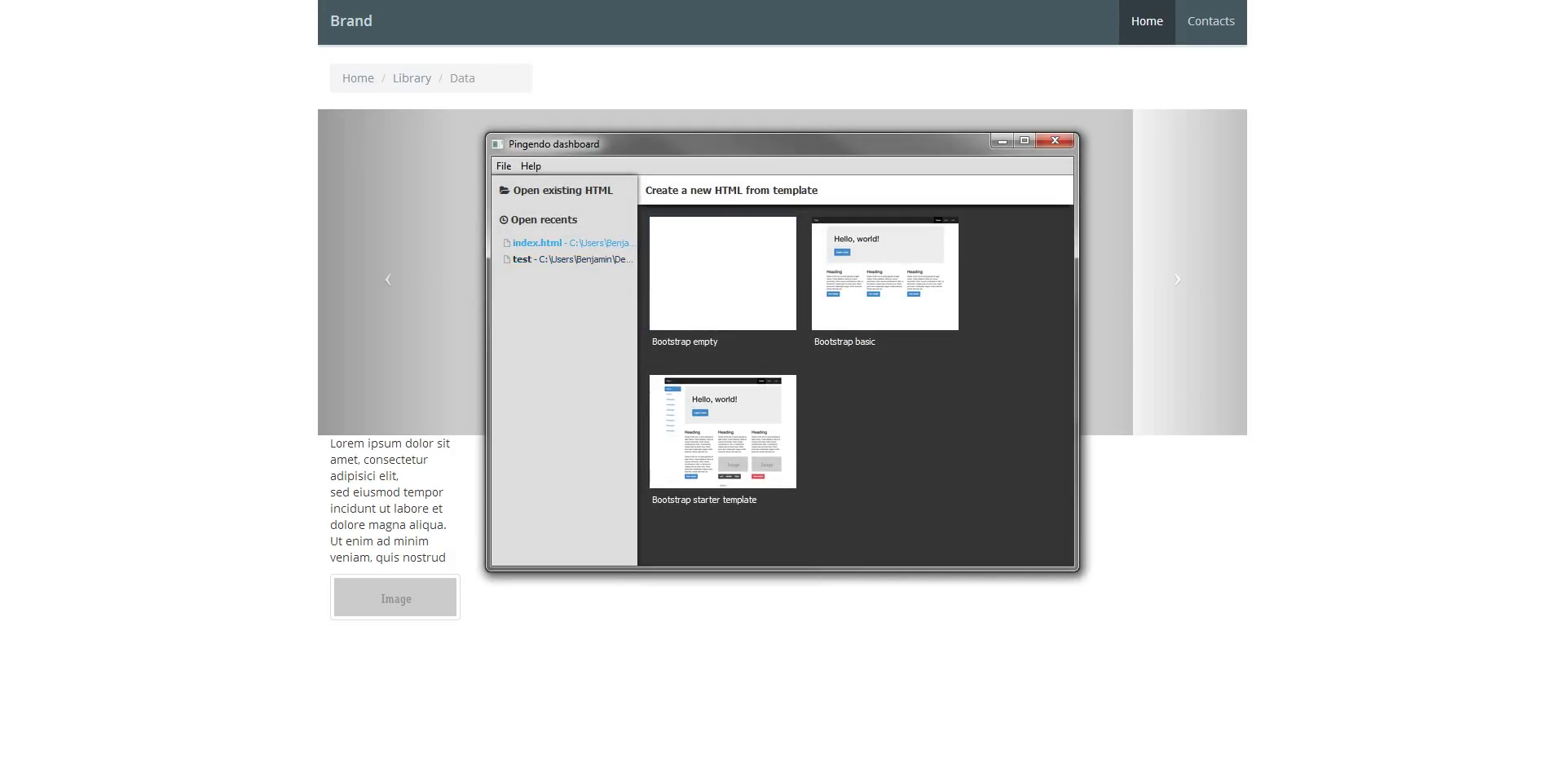
click(537, 242)
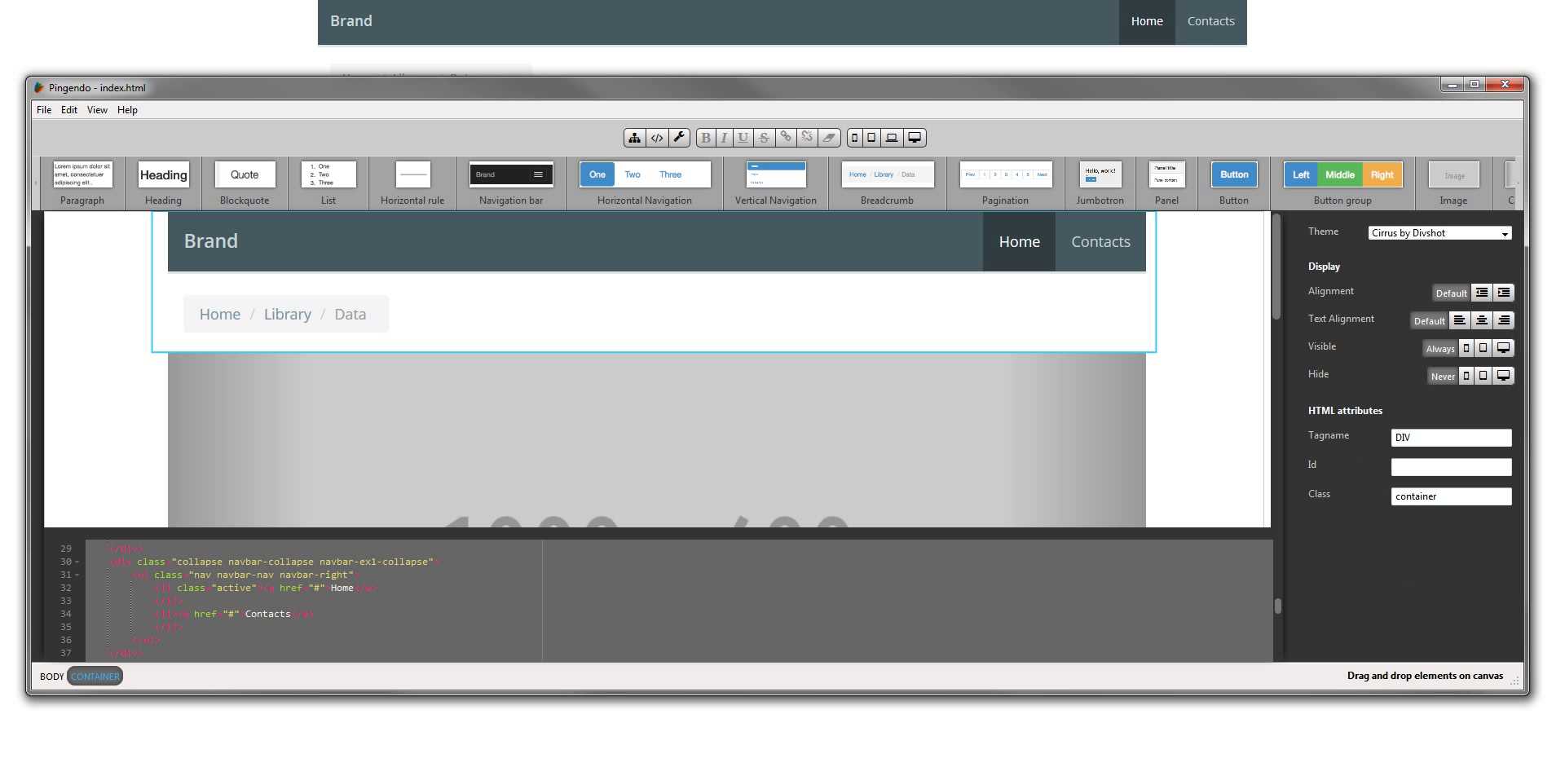
Look over the reopened page and the available components, and minimise the editor and dashboard to view the browser preview.
click(1209, 342)
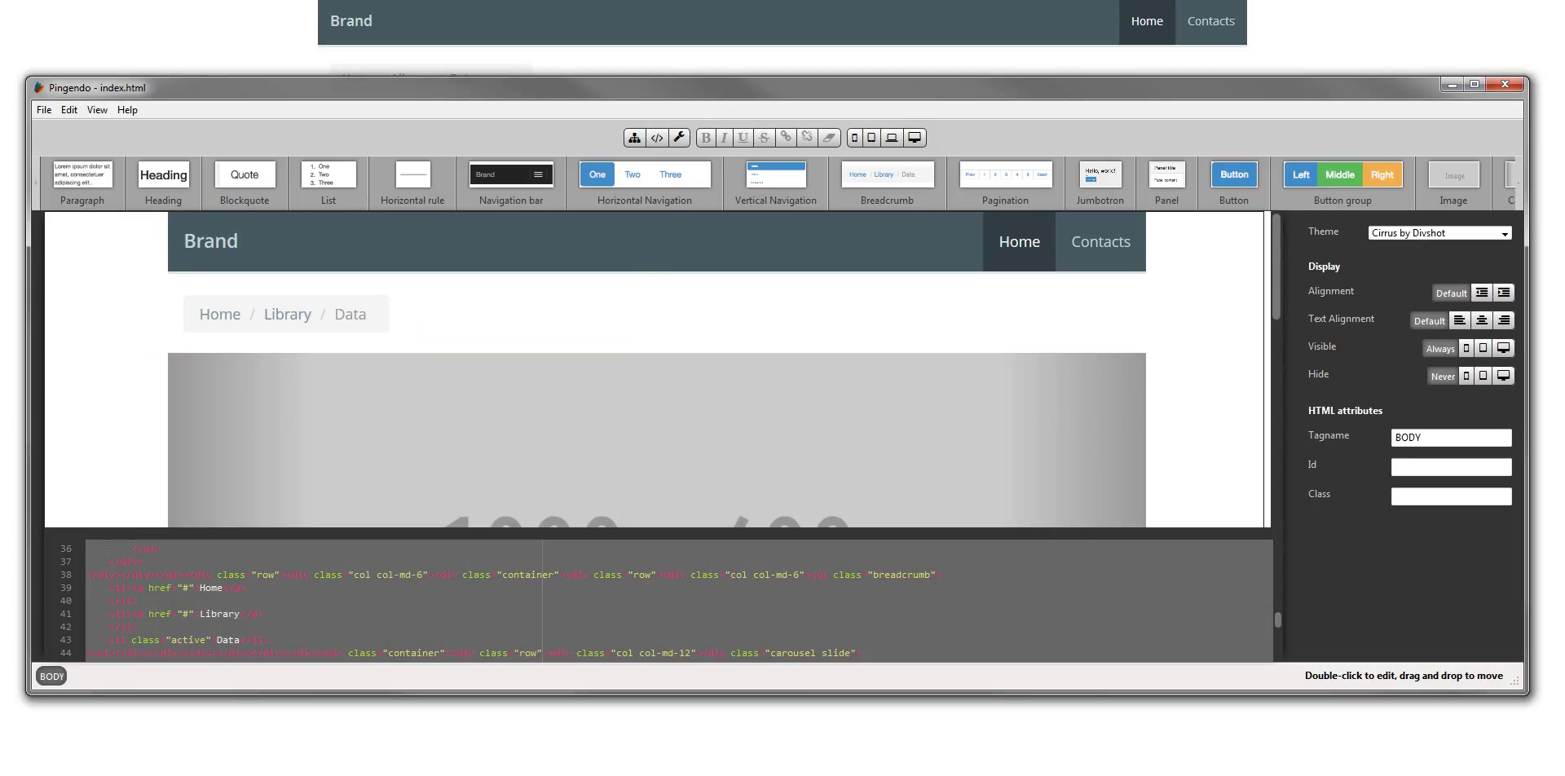
scroll(656, 366, down, 5)
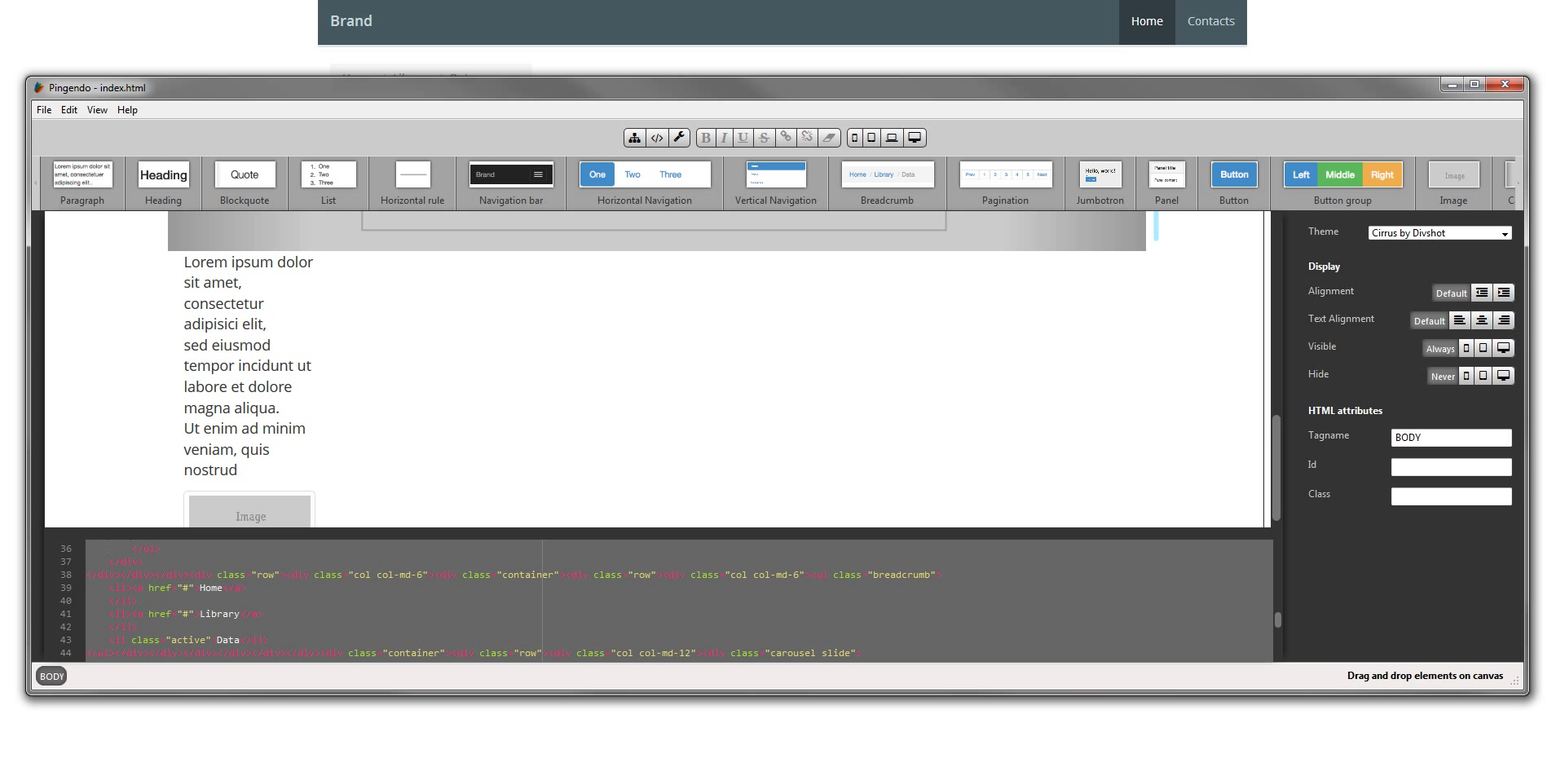
scroll(778, 184, down, 3)
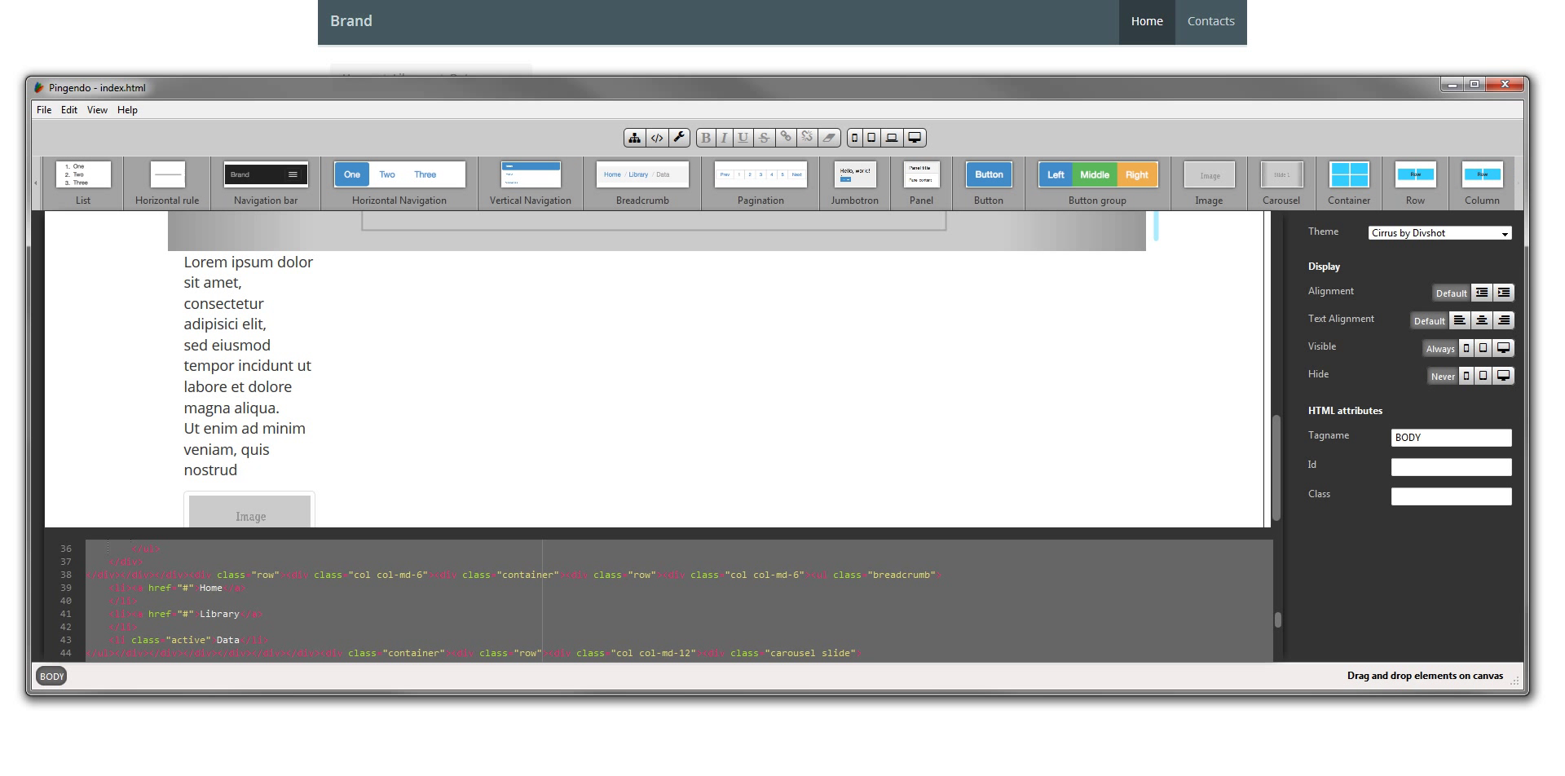
click(1450, 83)
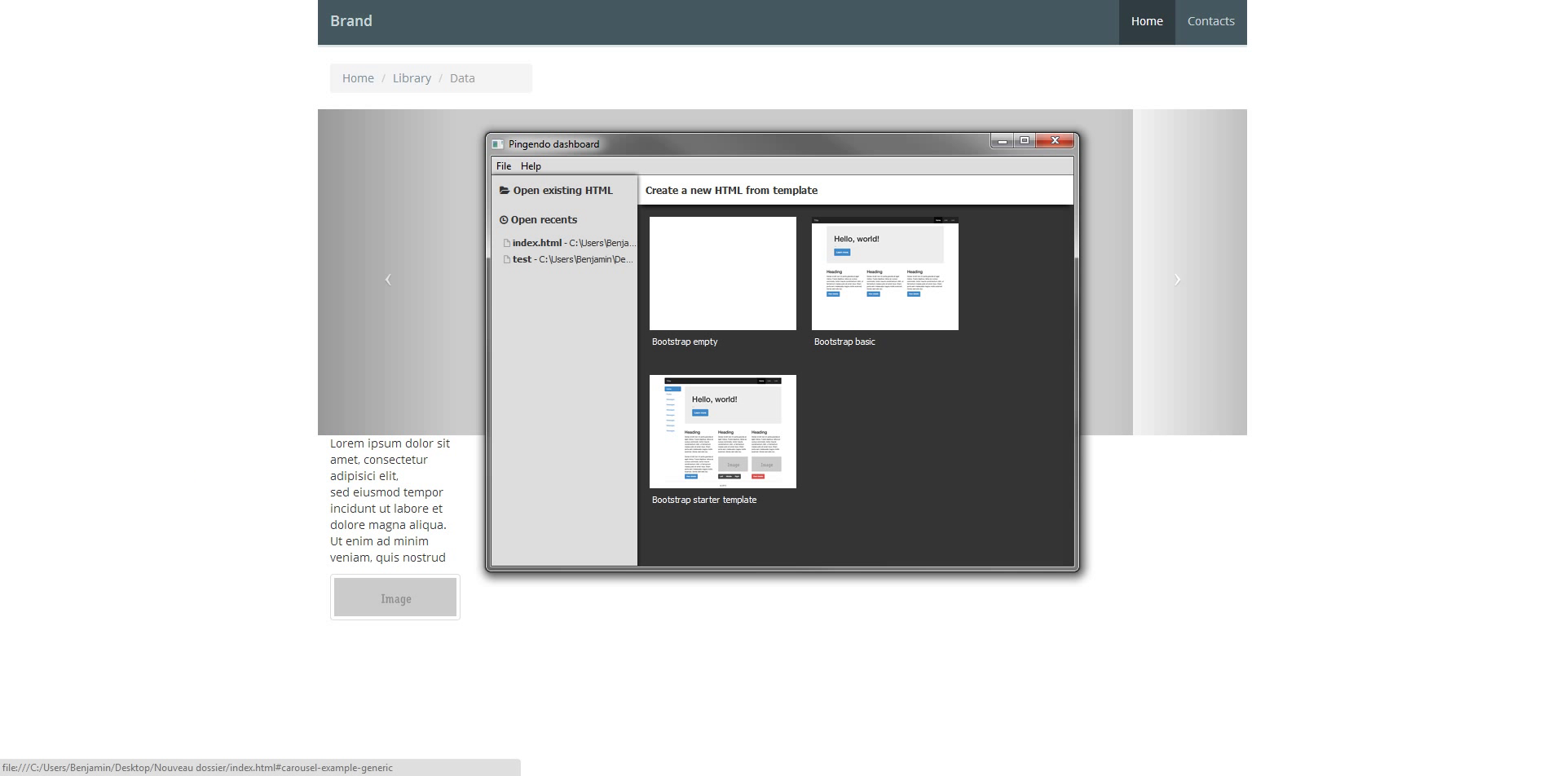
click(1002, 141)
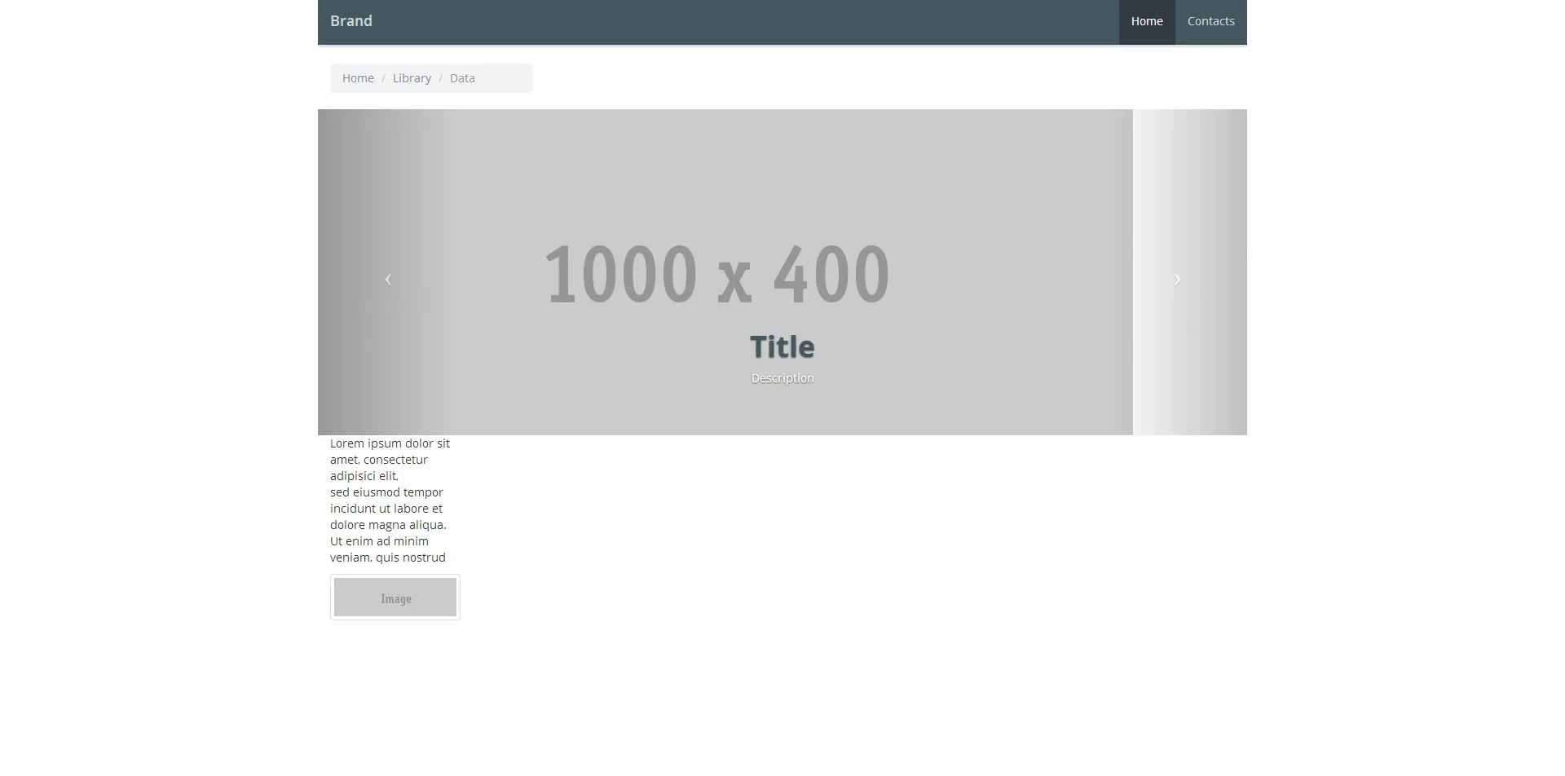
Return to the page editor, select the container holding the paragraph and image, and move the window slightly upward.
key(alt+Tab)
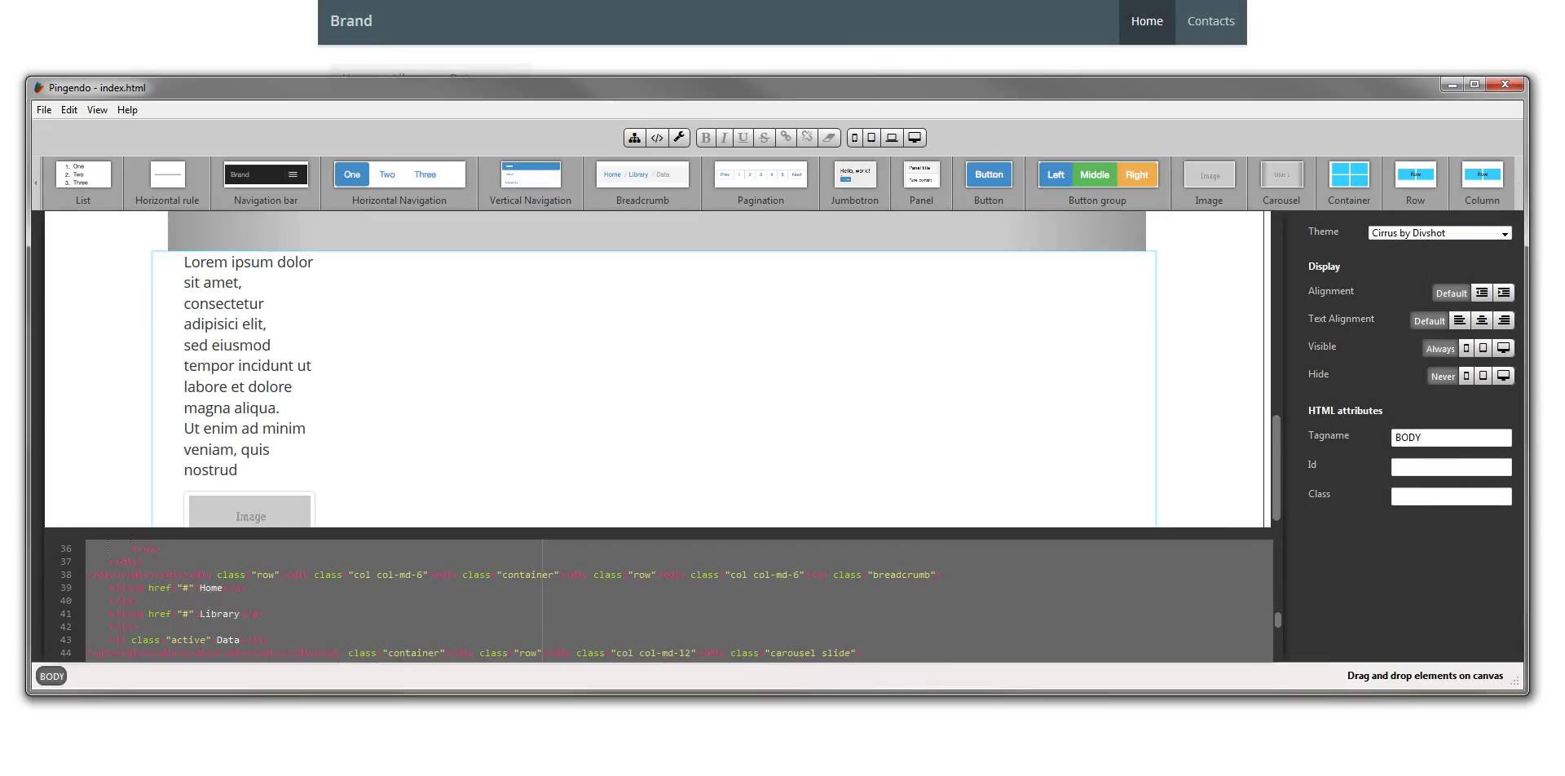
click(654, 389)
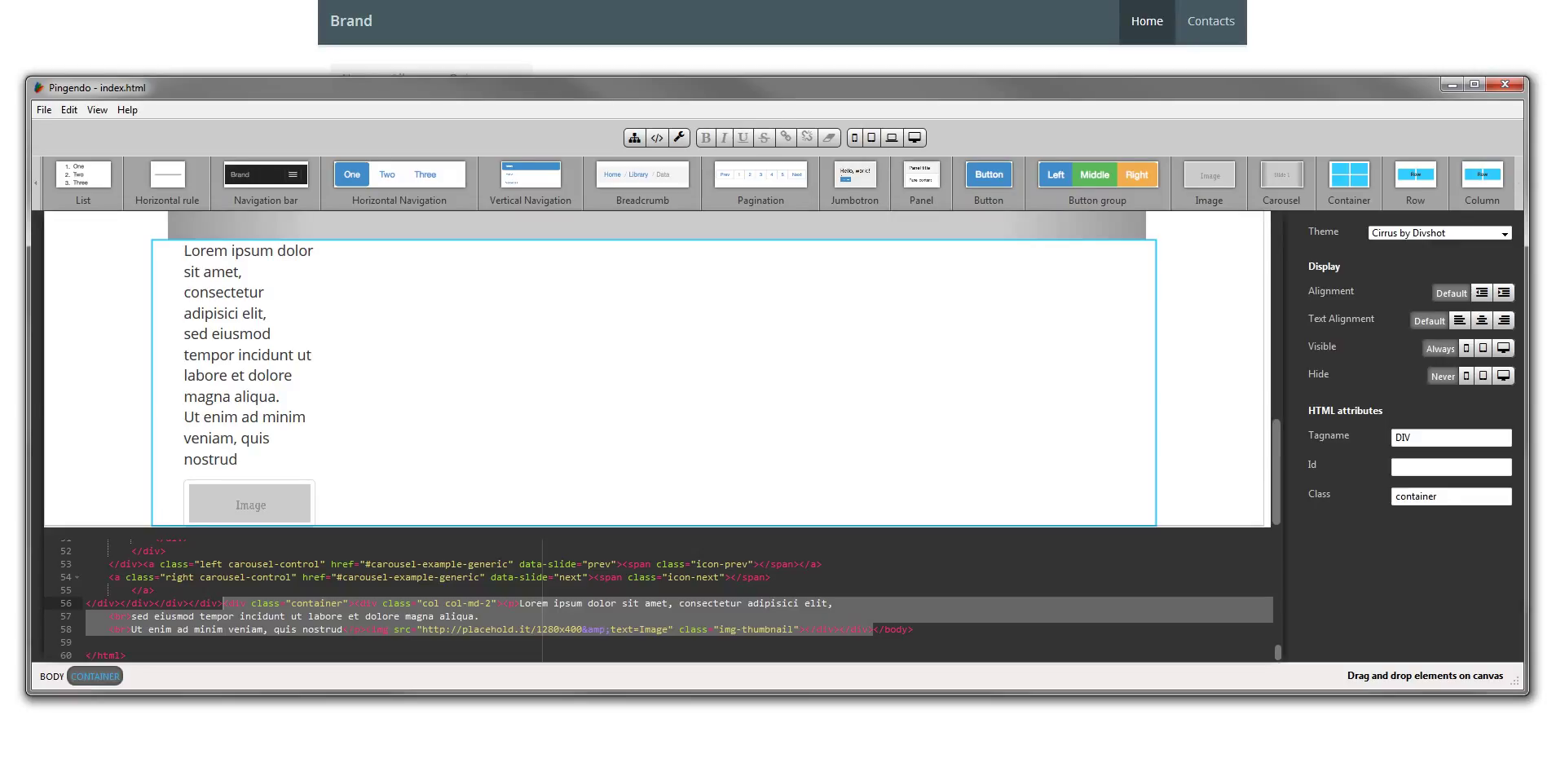
drag(774, 87, 771, 68)
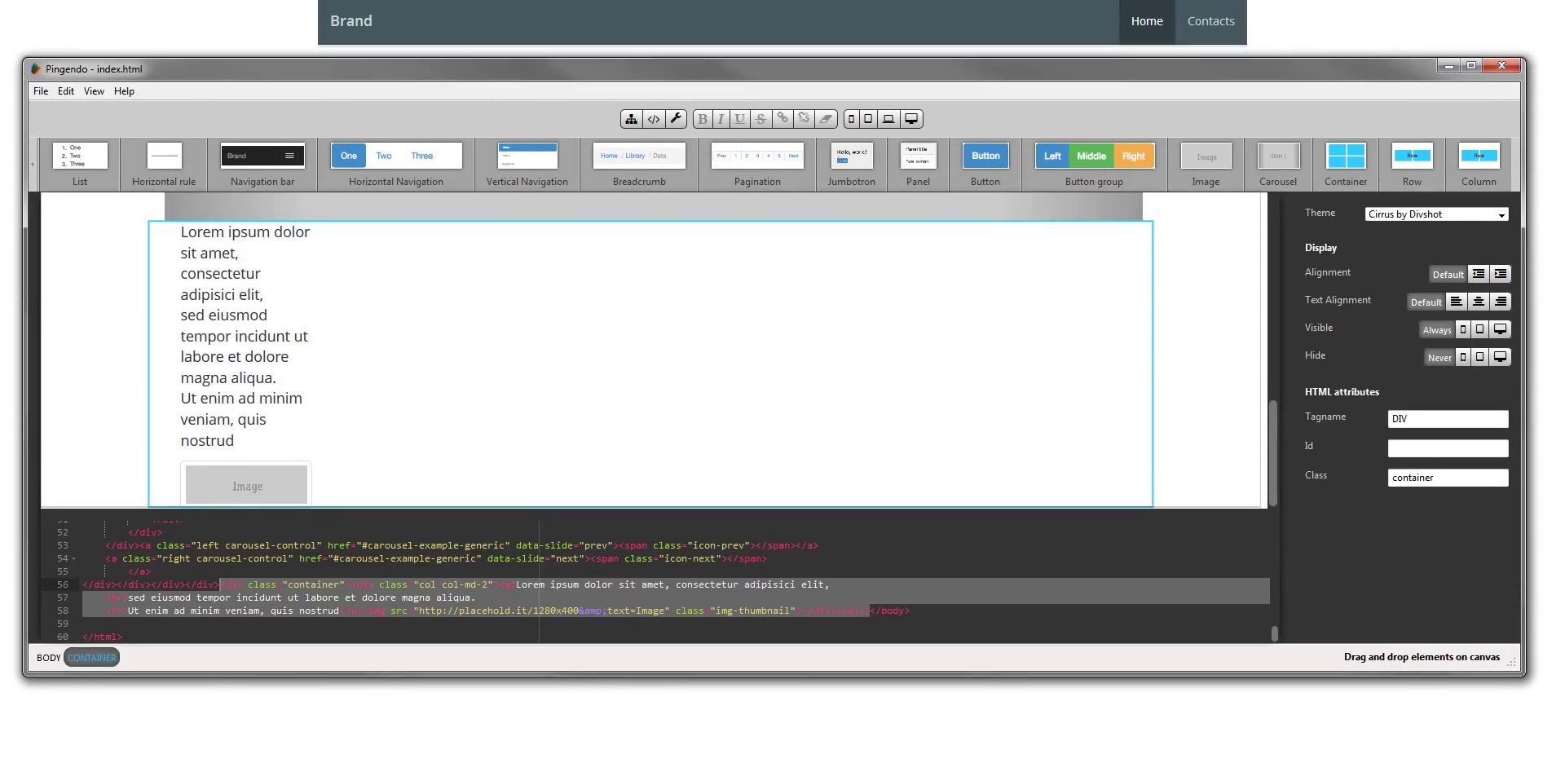